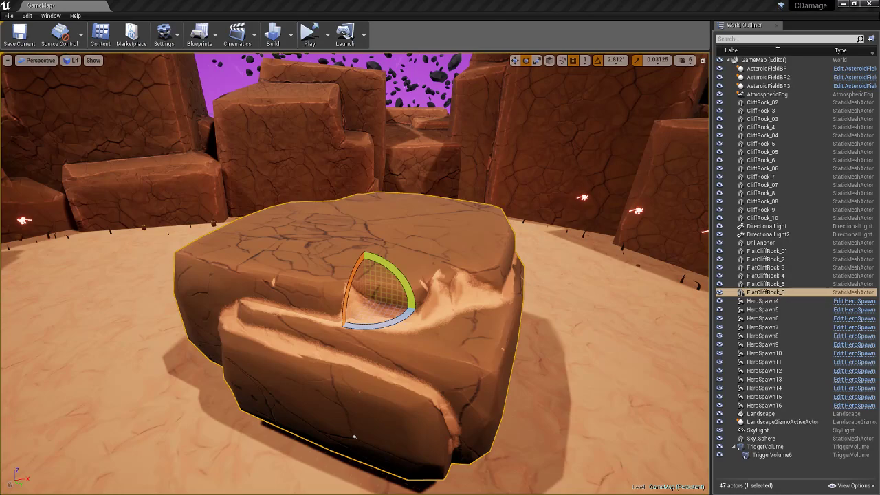
# - Rotate the FlatCliffRock_6 rock in the level about its vertical axis so a different side faces the camera
pyautogui.moveTo(376, 326); pyautogui.dragTo(296, 326)
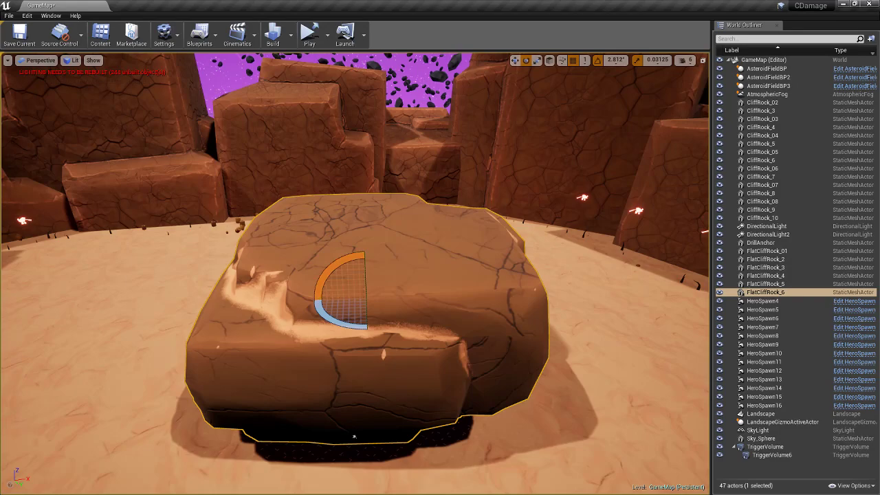
pyautogui.moveTo(326, 273)
pyautogui.mouseDown()
pyautogui.moveTo(409, 190)
pyautogui.moveTo(315, 283)
pyautogui.moveTo(333, 266)
pyautogui.mouseUp()
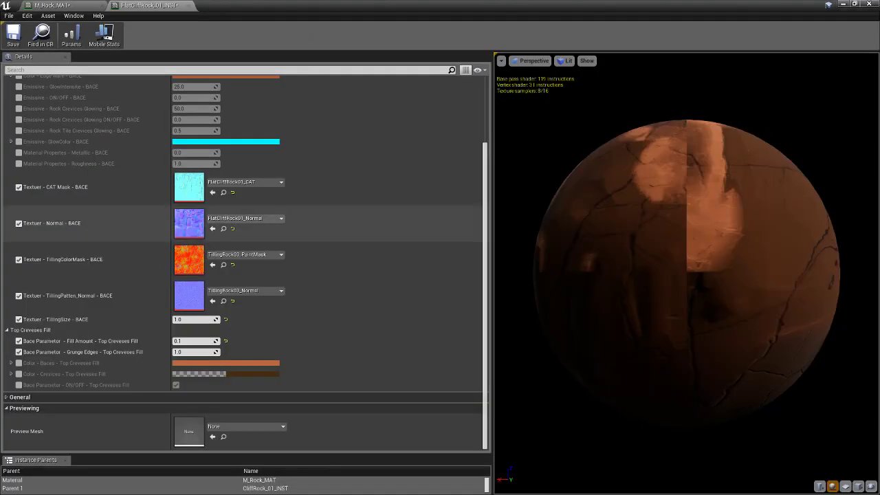
# - Review the FlatCliffRock_01_INST parameters and bring the M_Rock_MAT graph's Baces Matireal and Top Creveses Fill groups into view
pyautogui.scroll(3, 245, 247)
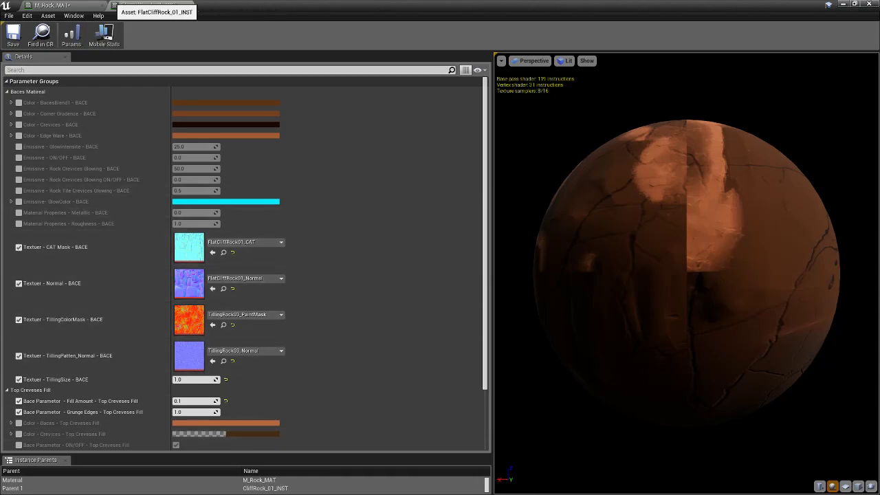
pyautogui.click(58, 6)
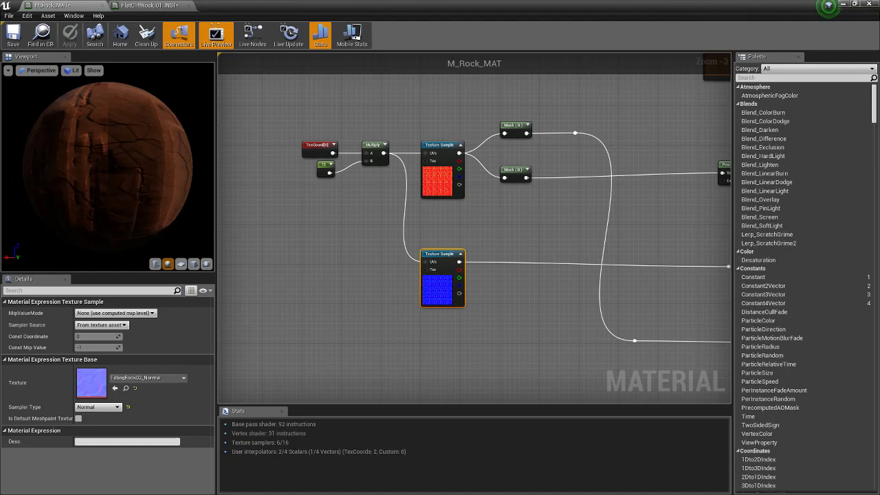
pyautogui.scroll(-9, 451, 332)
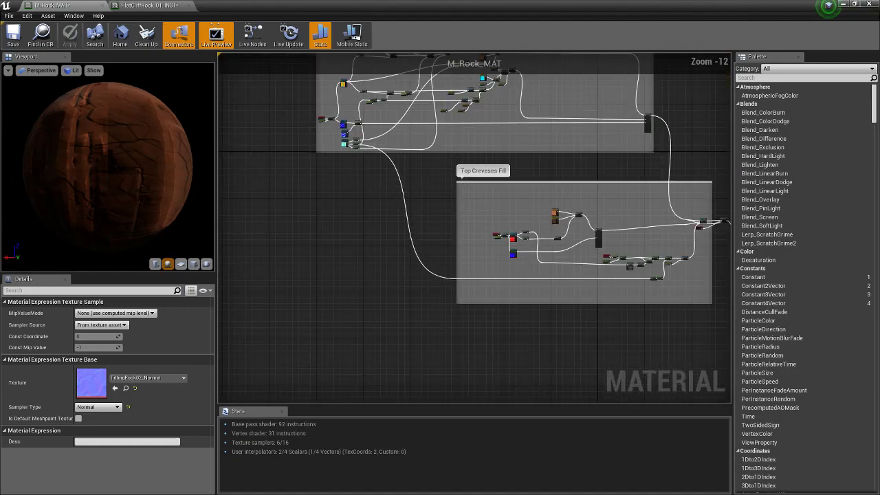
pyautogui.moveTo(451, 332); pyautogui.dragTo(500, 390, button='right')
pyautogui.moveTo(446, 387); pyautogui.dragTo(444, 384, button='right')
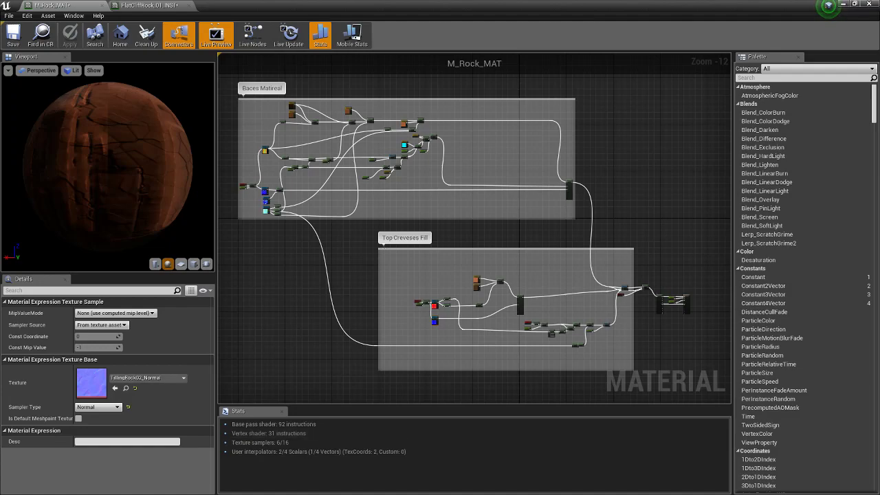
# - Inspect the Textuer - CAT Mask - BACE texture parameter in the Baces Matireal group
pyautogui.scroll(8, 248, 194)
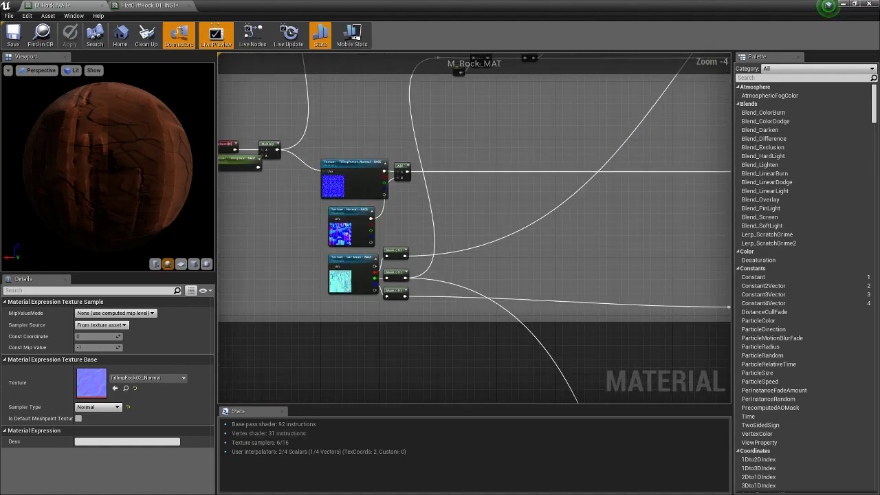
pyautogui.moveTo(248, 194); pyautogui.dragTo(313, 203, button='right')
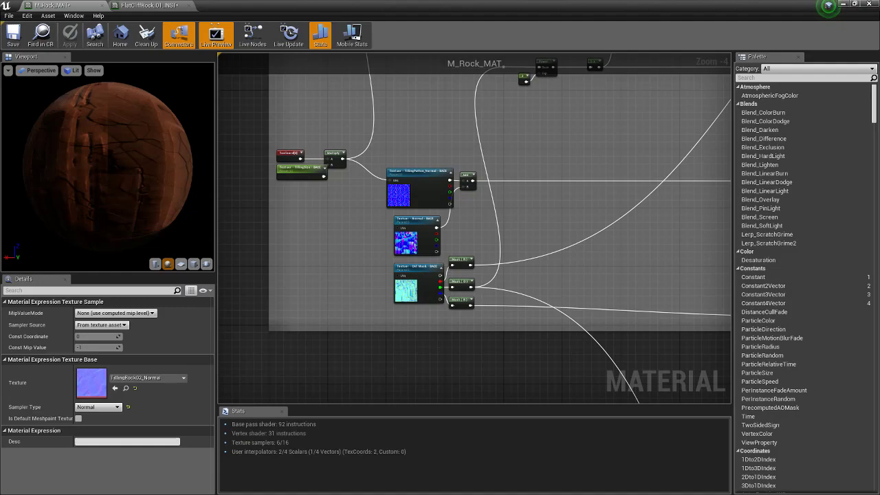
pyautogui.moveTo(419, 313); pyautogui.dragTo(384, 320, button='right')
pyautogui.scroll(3, 369, 311)
pyautogui.click(390, 276)
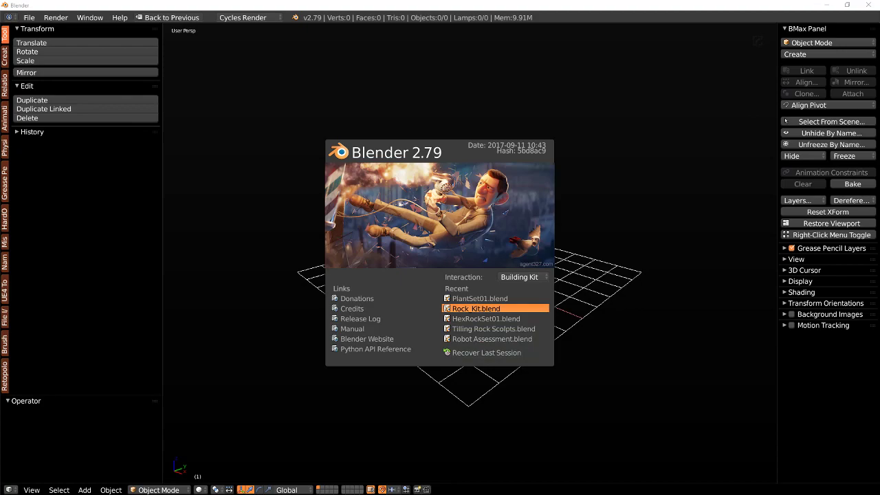
# - Switch to Blender, open the recent file Rock_Kit.blend, and select and examine the FlatCliffRock_01 mesh from above
pyautogui.click(476, 309)
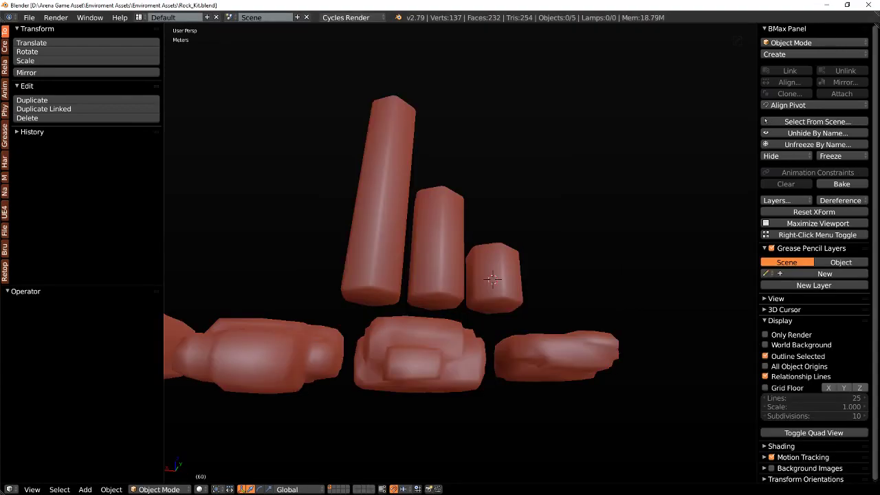
pyautogui.click(421, 357)
pyautogui.press('KP_Decimal')
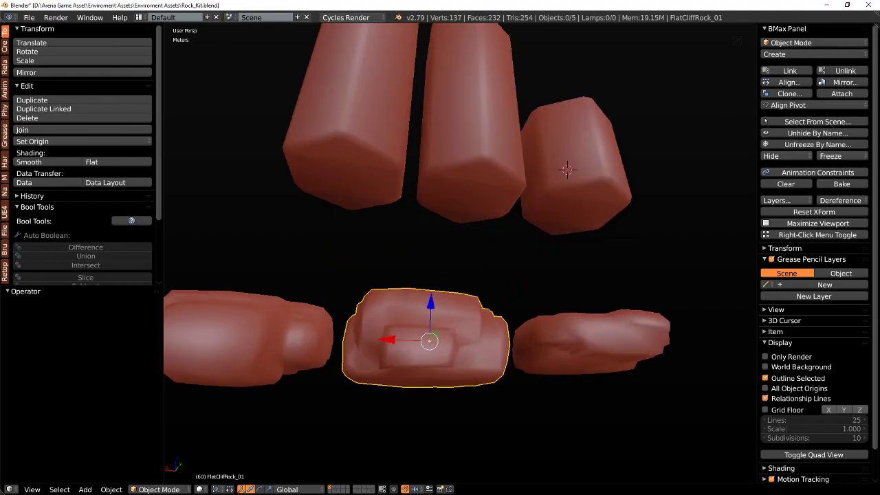
pyautogui.moveTo(421, 344); pyautogui.dragTo(374, 445, button='middle')
pyautogui.scroll(-5, 412, 427)
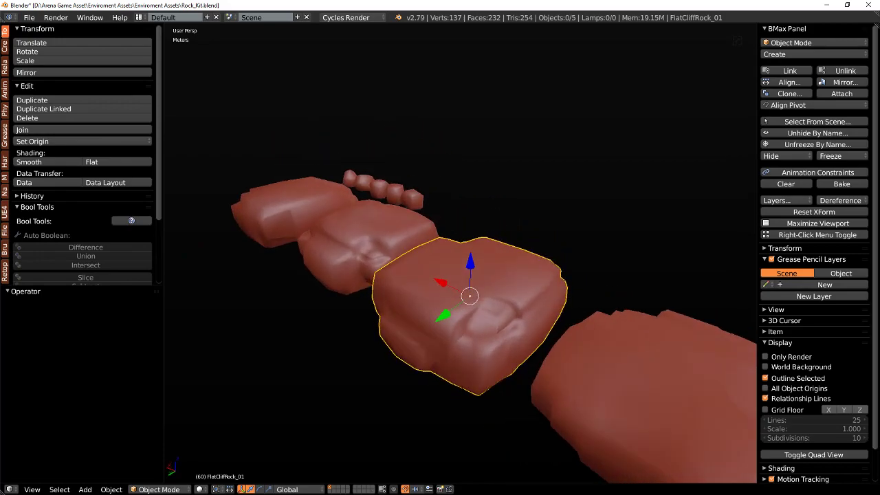
pyautogui.moveTo(374, 445); pyautogui.dragTo(358, 440, button='middle')
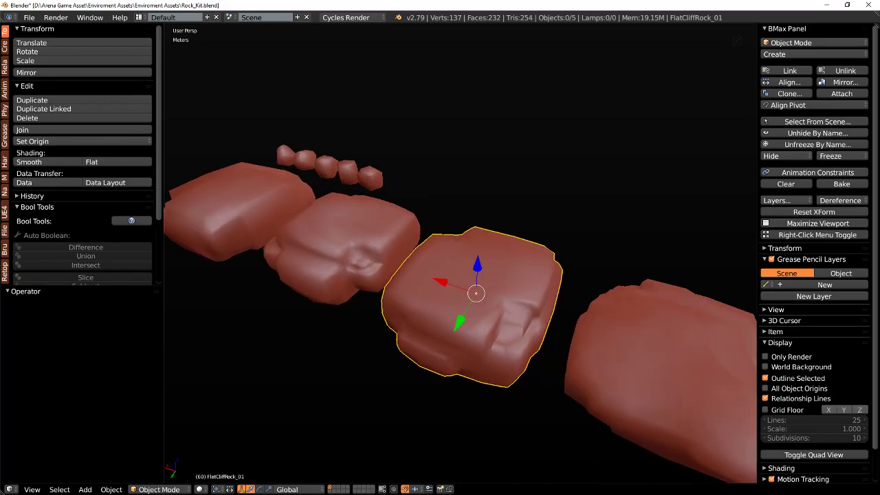
# - Show the render settings in Blender's properties editor
pyautogui.moveTo(0, 227); pyautogui.dragTo(275, 1)
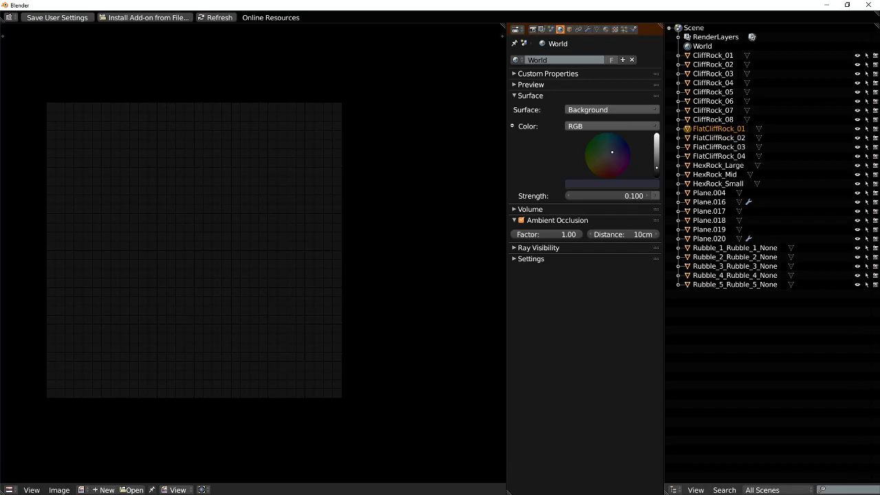
pyautogui.click(533, 29)
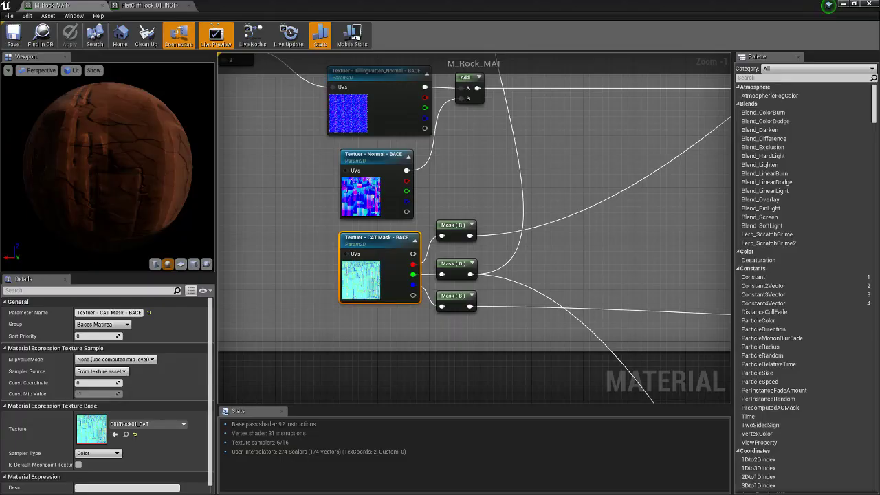
# - Back in Unreal Editor, inspect the Textuer - Normal - BACE and TillingPatten_Normal texture parameters in the M_Rock_MAT graph
pyautogui.click(389, 326)
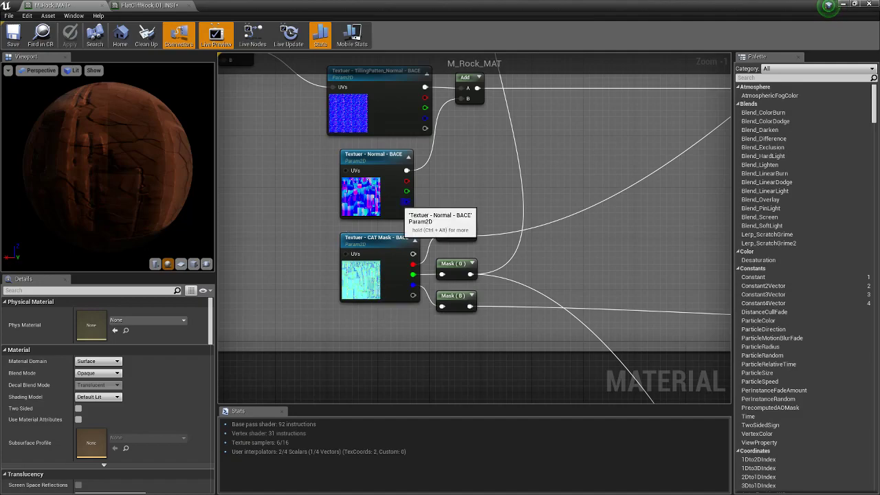
pyautogui.click(394, 203)
pyautogui.moveTo(416, 211); pyautogui.dragTo(427, 233, button='right')
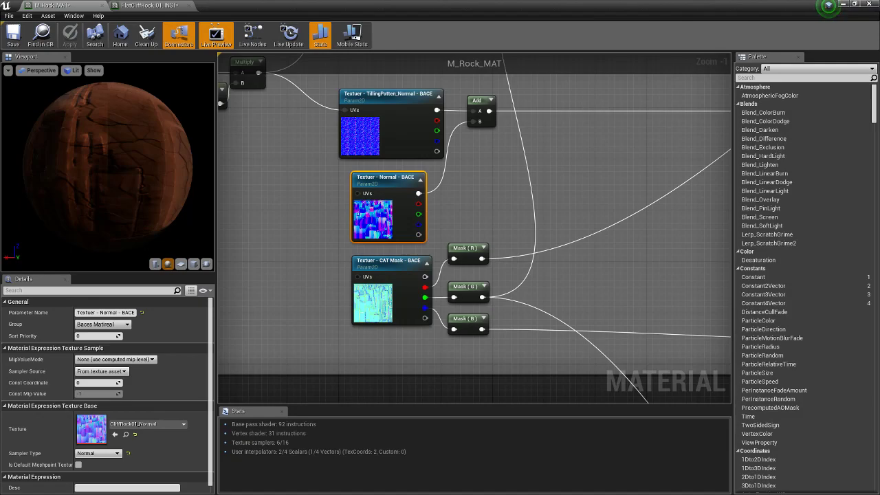
pyautogui.scroll(-3, 482, 266)
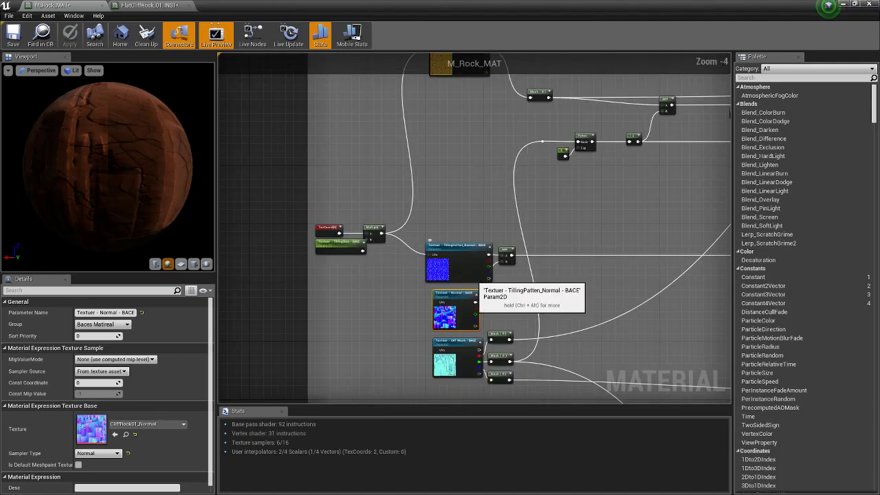
pyautogui.click(475, 261)
pyautogui.moveTo(475, 262); pyautogui.dragTo(452, 311, button='right')
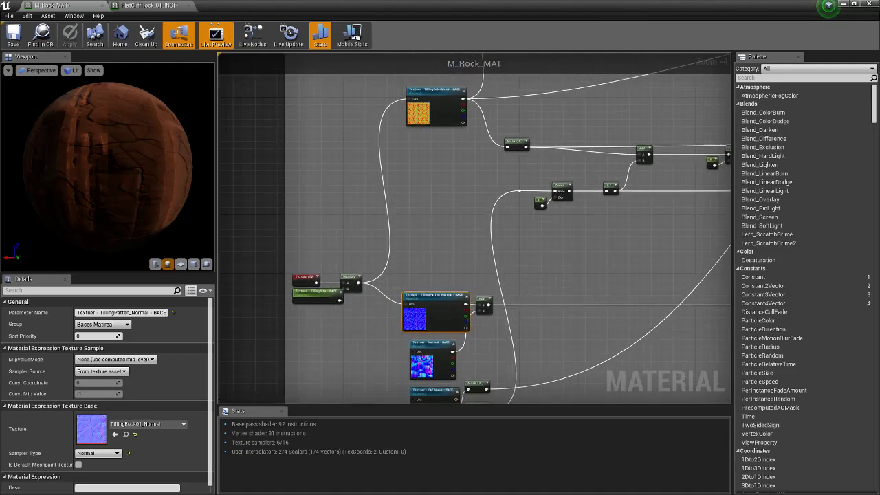
# - Compare the TillingColorMask and TillingPatten_Normal texture parameters and their connections
pyautogui.click(426, 110)
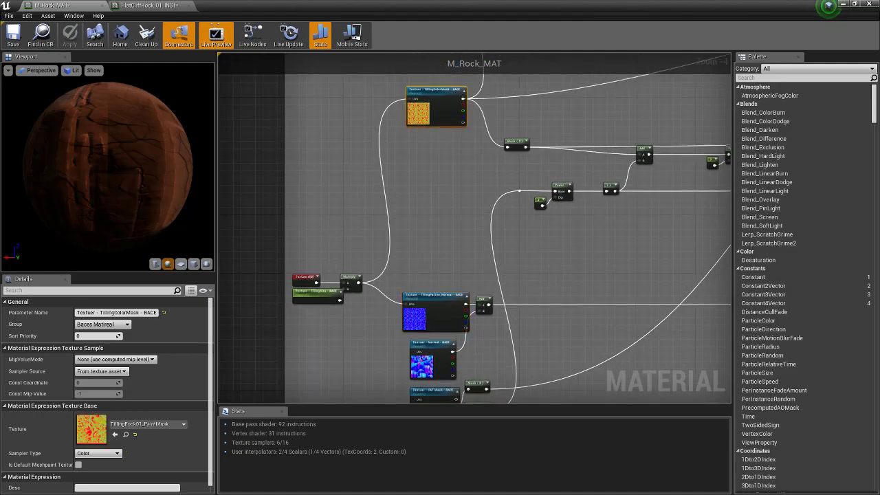
pyautogui.click(440, 320)
pyautogui.scroll(5, 440, 319)
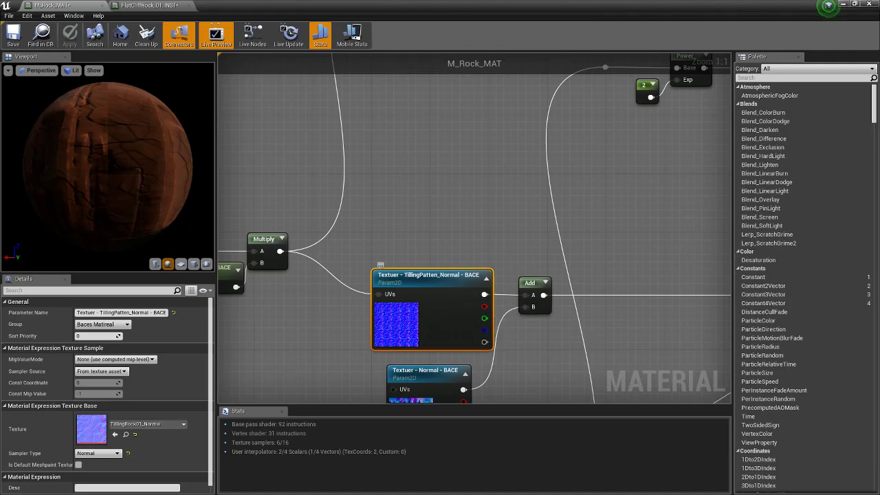
pyautogui.moveTo(469, 127); pyautogui.dragTo(427, 91, button='right')
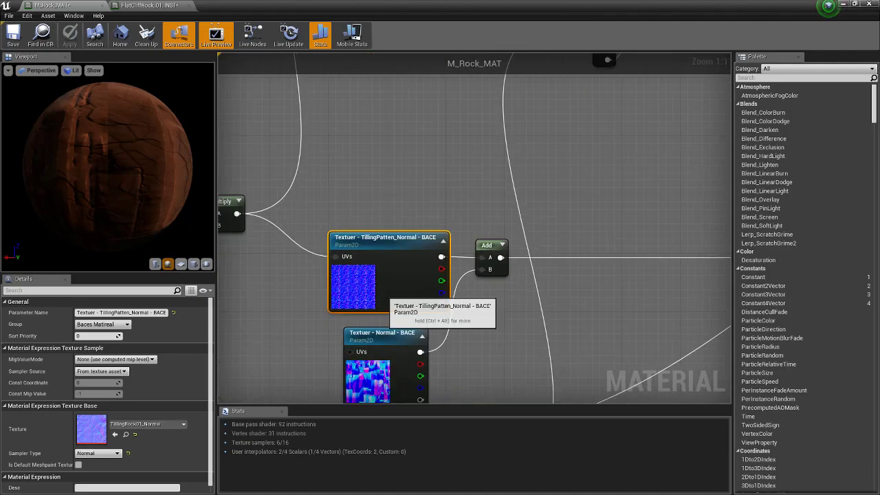
pyautogui.moveTo(404, 135); pyautogui.dragTo(452, 343, button='right')
pyautogui.moveTo(453, 140); pyautogui.dragTo(450, 296, button='right')
# - Open the TillingRock01_PaintMask texture assigned to the TillingColorMask parameter and view the whole image
pyautogui.click(440, 226)
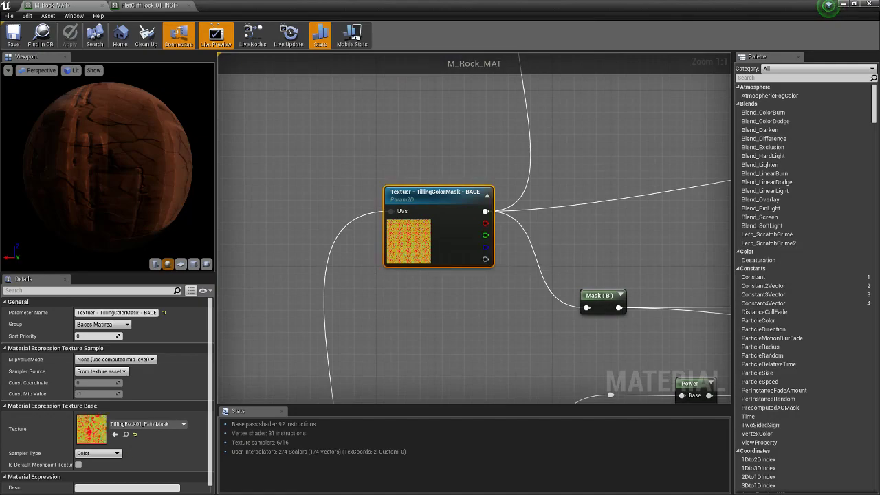
pyautogui.doubleClick(92, 429)
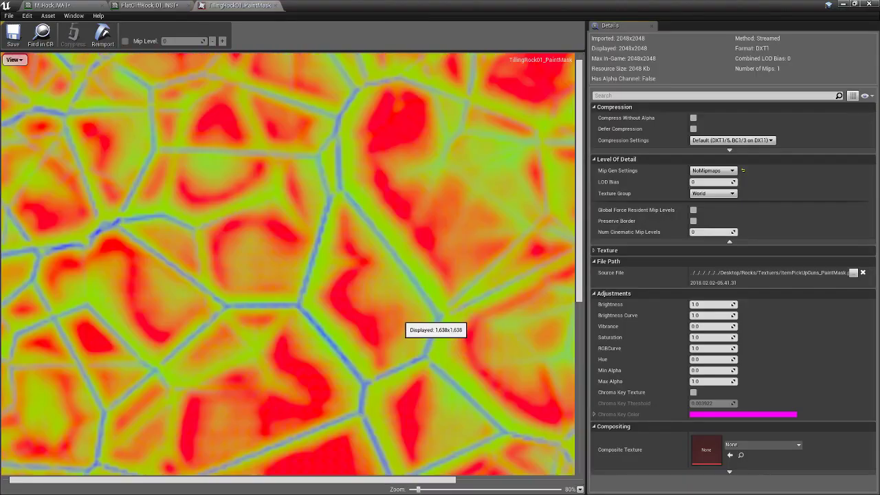
pyautogui.scroll(4, 406, 323)
pyautogui.scroll(-10, 371, 292)
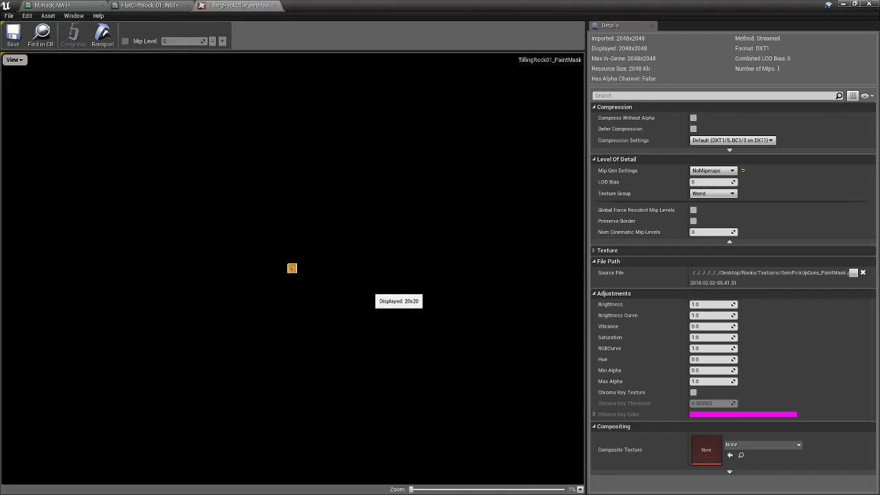
pyautogui.scroll(6, 344, 291)
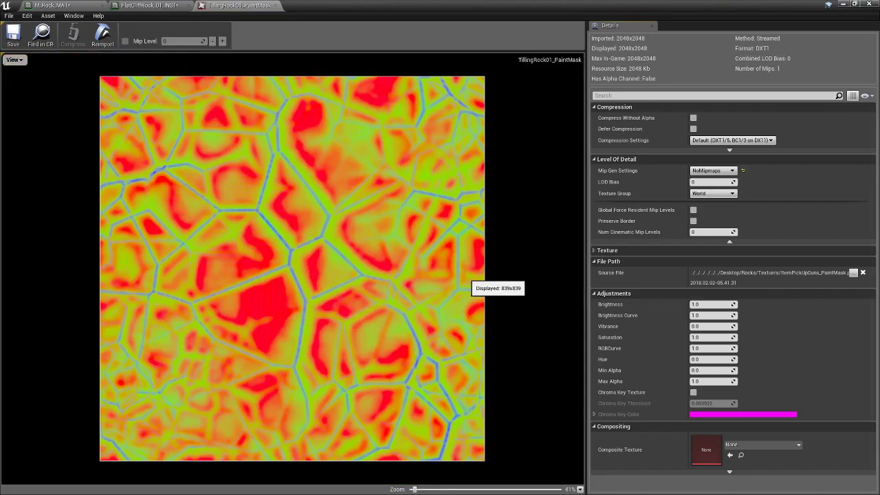
# - Examine the blue, green and red channels of the TillingRock01_PaintMask texture one at a time
pyautogui.click(13, 60)
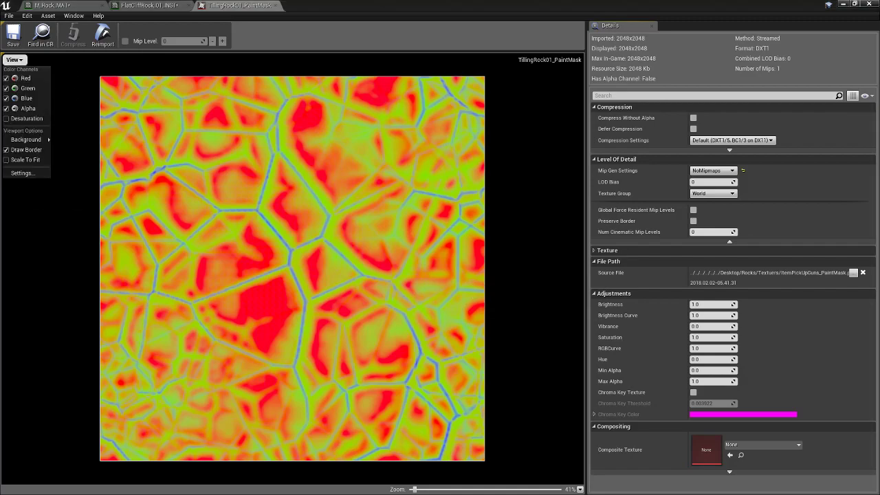
pyautogui.click(21, 79)
pyautogui.click(20, 88)
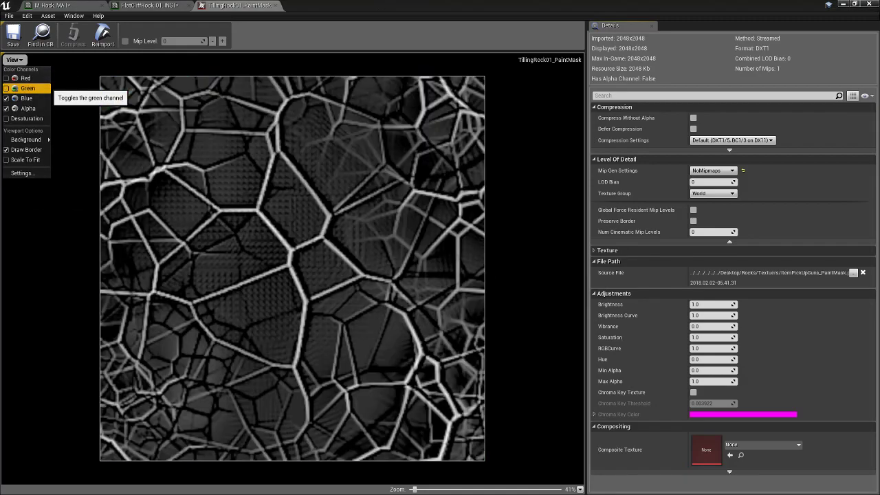
pyautogui.click(21, 88)
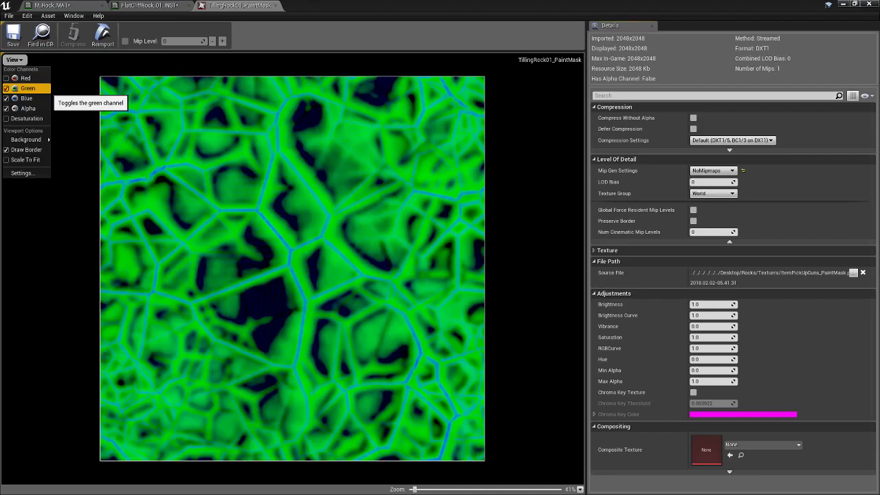
pyautogui.click(21, 99)
pyautogui.click(27, 88)
pyautogui.click(27, 78)
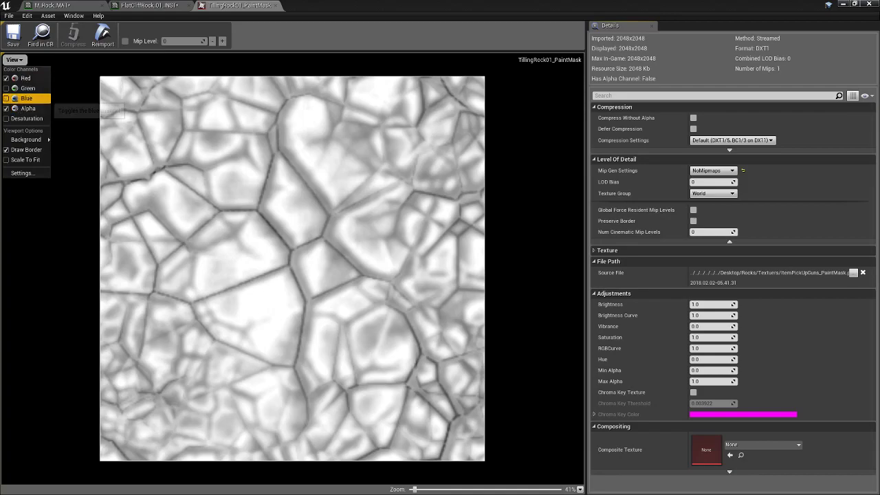
pyautogui.click(26, 99)
pyautogui.click(26, 88)
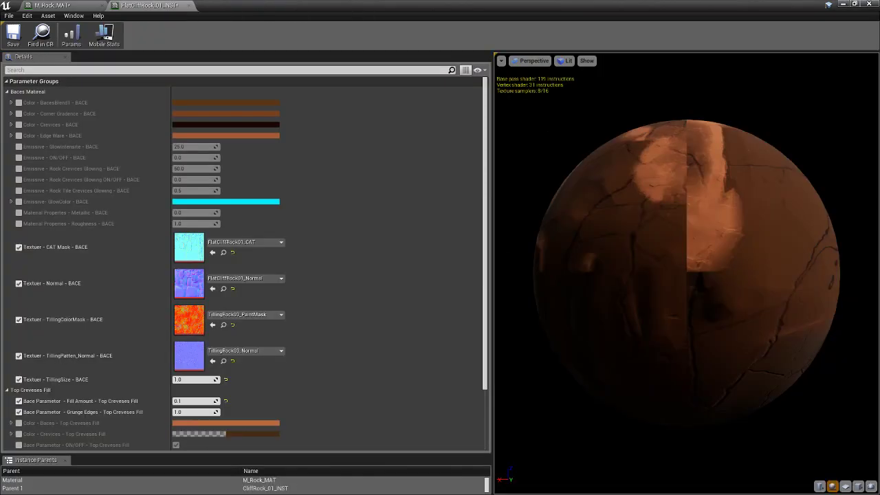
# - Return to the M_Rock_MAT graph and examine how the TillingColorMask node feeds the Mask (B) and Add nodes
pyautogui.click(148, 5)
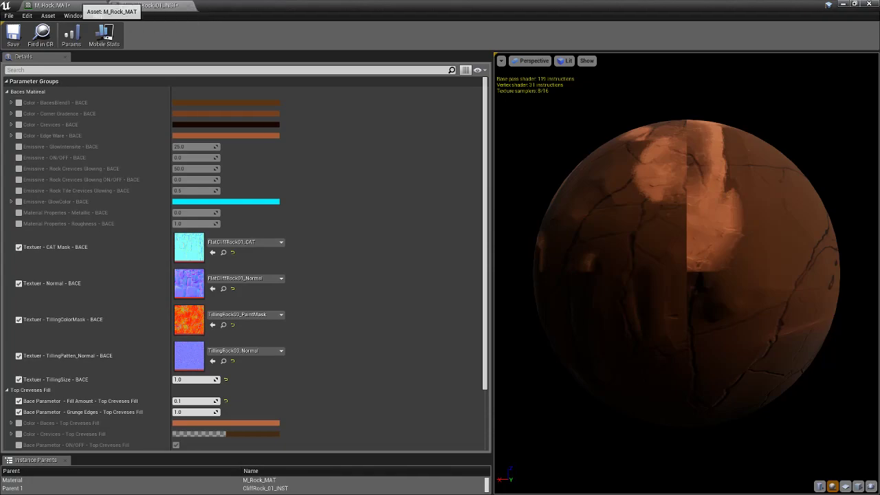
pyautogui.click(52, 6)
pyautogui.moveTo(456, 353); pyautogui.dragTo(409, 272, button='right')
pyautogui.scroll(-3, 408, 272)
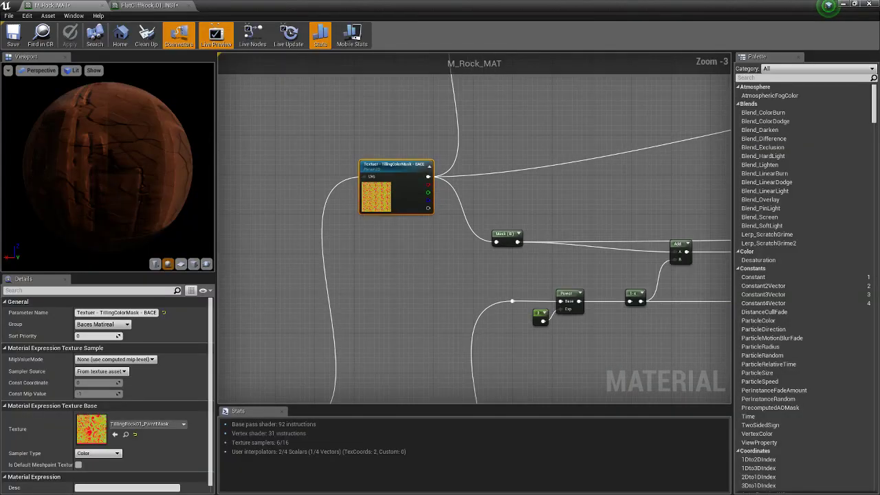
pyautogui.click(408, 272)
pyautogui.moveTo(411, 232); pyautogui.dragTo(362, 181, button='right')
pyautogui.moveTo(355, 217); pyautogui.dragTo(417, 227, button='right')
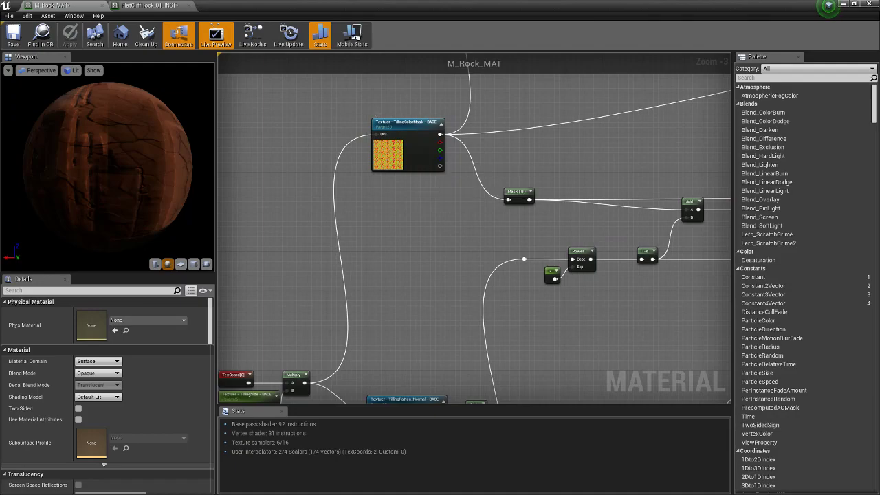
pyautogui.moveTo(475, 227); pyautogui.dragTo(456, 219, button='right')
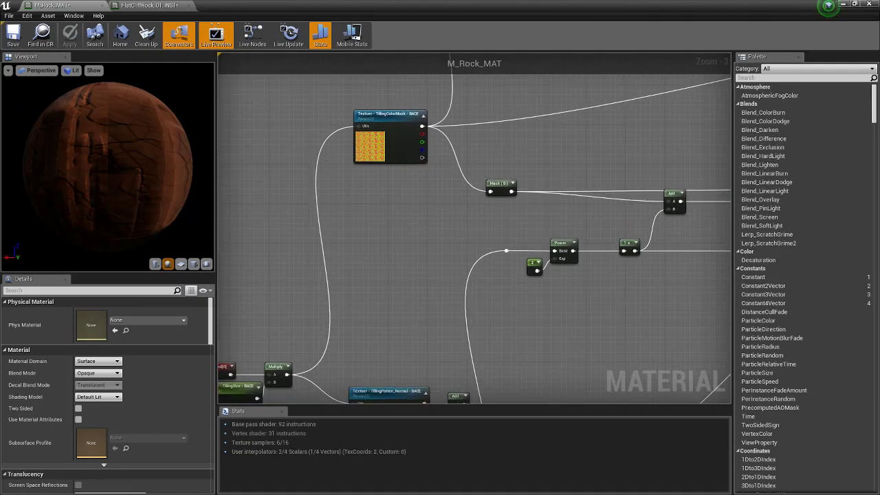
# - Examine the TillingPatten_Normal, Normal and CAT Mask texture nodes and how they connect to the rest of the graph
pyautogui.moveTo(409, 289); pyautogui.dragTo(388, 163, button='right')
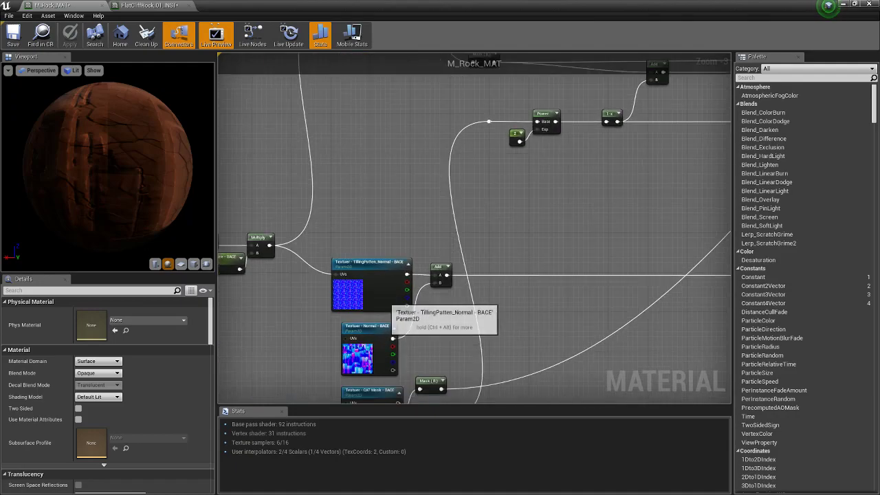
pyautogui.moveTo(393, 311); pyautogui.dragTo(397, 181, button='right')
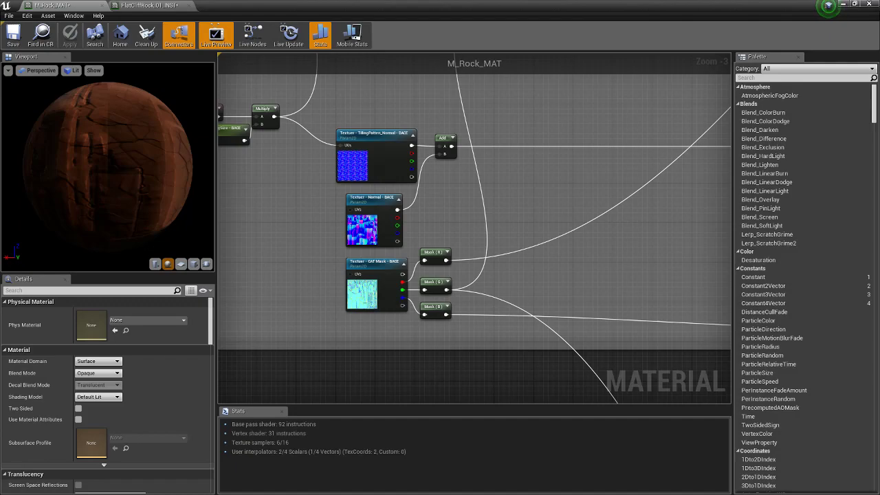
pyautogui.scroll(-3, 431, 211)
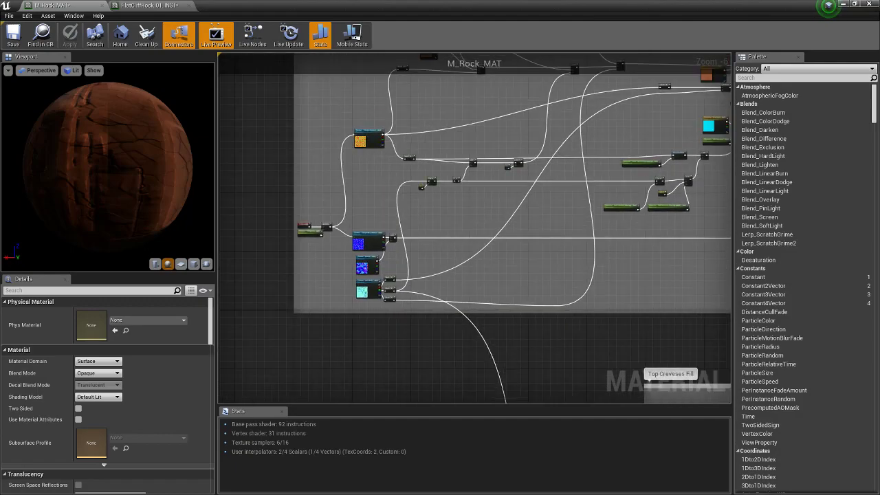
pyautogui.moveTo(464, 215); pyautogui.dragTo(437, 245, button='right')
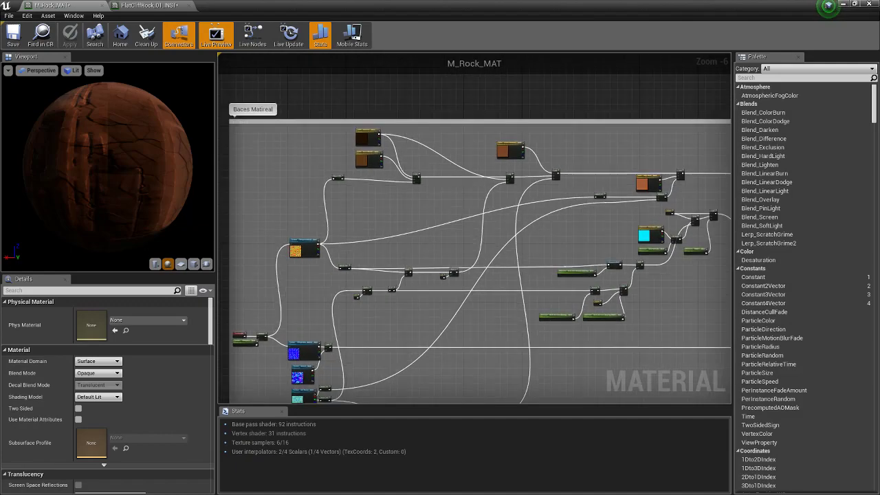
# - Select the color parameters with their mask and Lerp nodes along the upper part of the Baces Matireal group
pyautogui.moveTo(440, 208); pyautogui.dragTo(390, 218, button='right')
pyautogui.moveTo(273, 145); pyautogui.dragTo(650, 215)
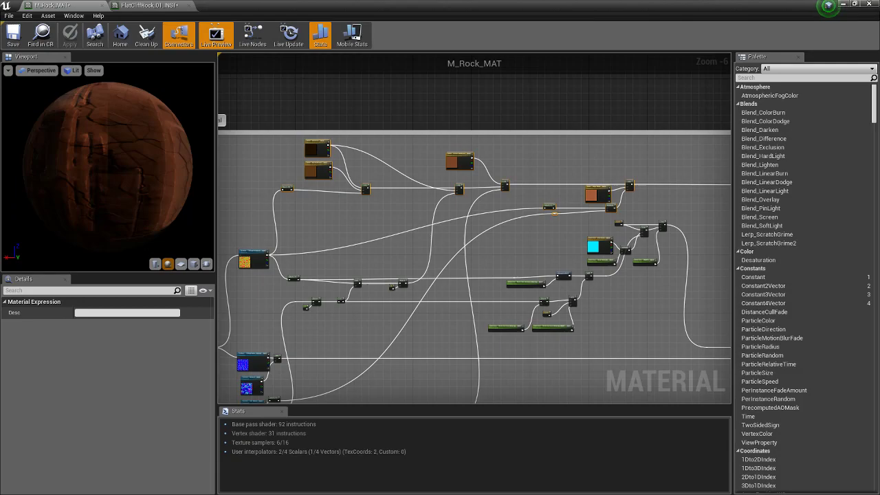
pyautogui.moveTo(273, 218); pyautogui.dragTo(344, 200, button='right')
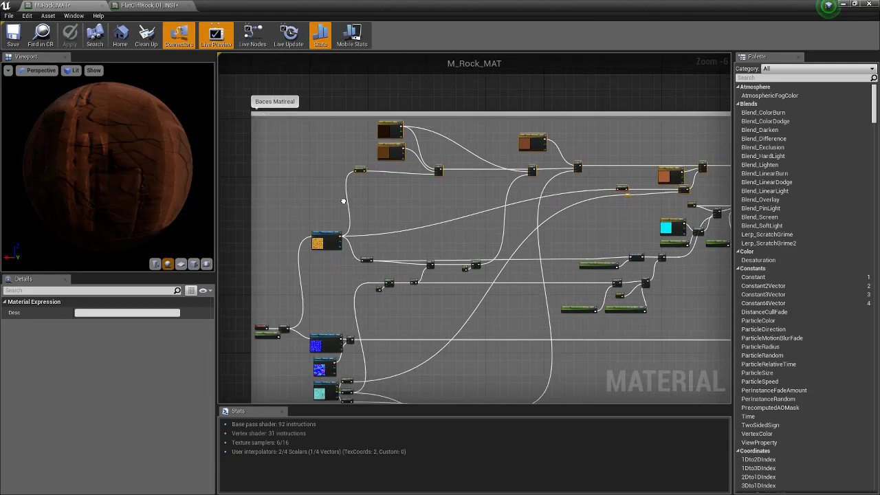
# - Inspect the settings of the TillingColorMask texture node and of the Mask (R) node it feeds
pyautogui.scroll(4, 349, 242)
pyautogui.moveTo(415, 143); pyautogui.dragTo(428, 278, button='right')
pyautogui.scroll(-2, 420, 211)
pyautogui.click(425, 278)
pyautogui.click(337, 340)
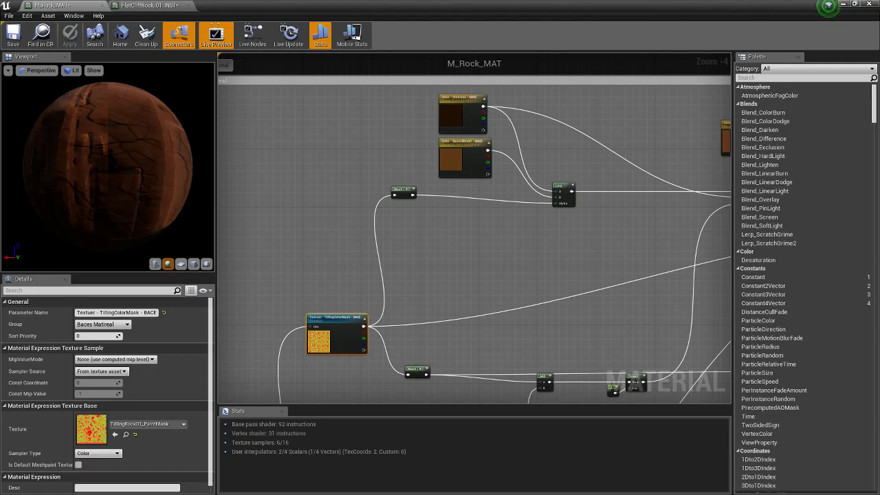
pyautogui.moveTo(509, 279); pyautogui.dragTo(472, 284, button='right')
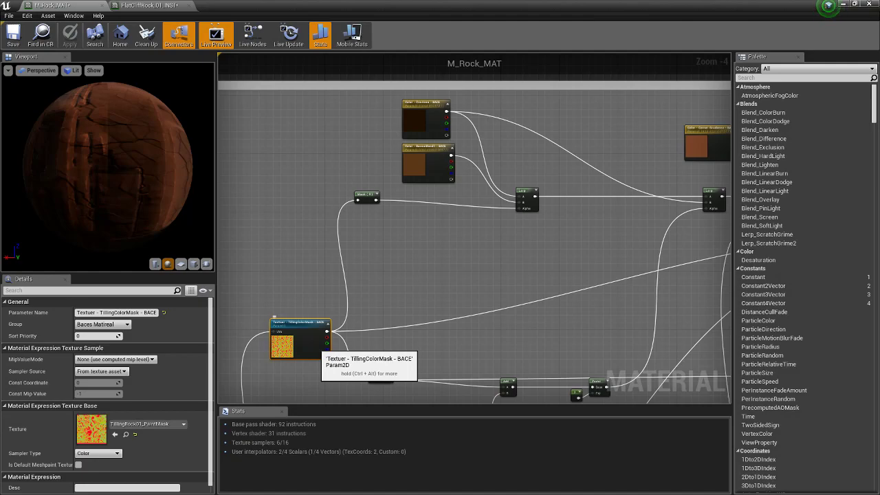
pyautogui.click(365, 197)
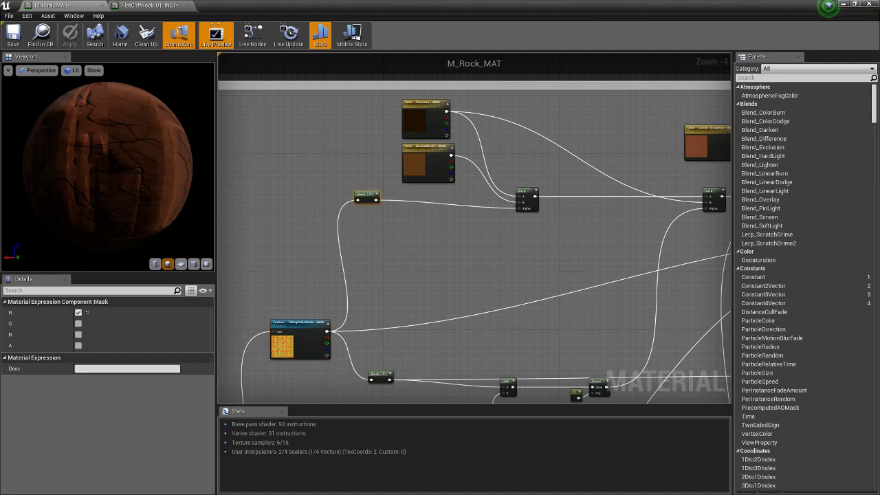
pyautogui.scroll(2, 359, 202)
pyautogui.moveTo(369, 212); pyautogui.dragTo(354, 208, button='right')
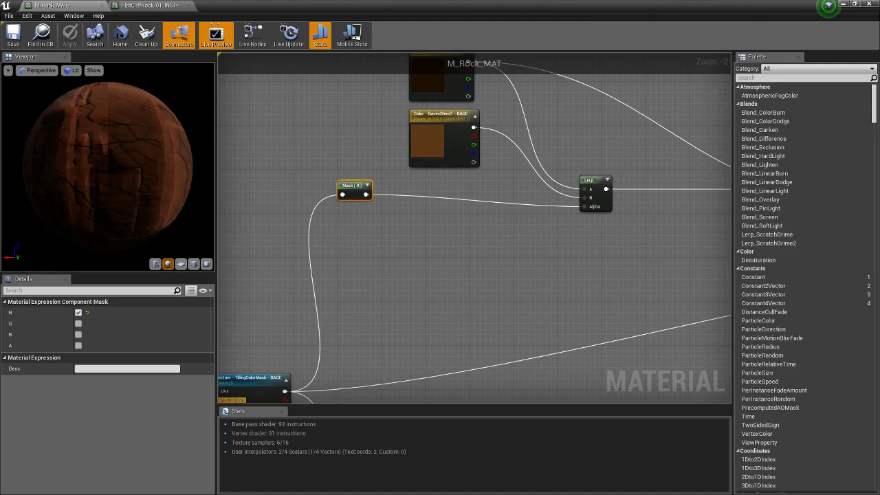
# - Search the addable material nodes for "mask" to locate ComponentMask, and close the list without adding a node
pyautogui.rightClick(359, 238)
pyautogui.write('am')
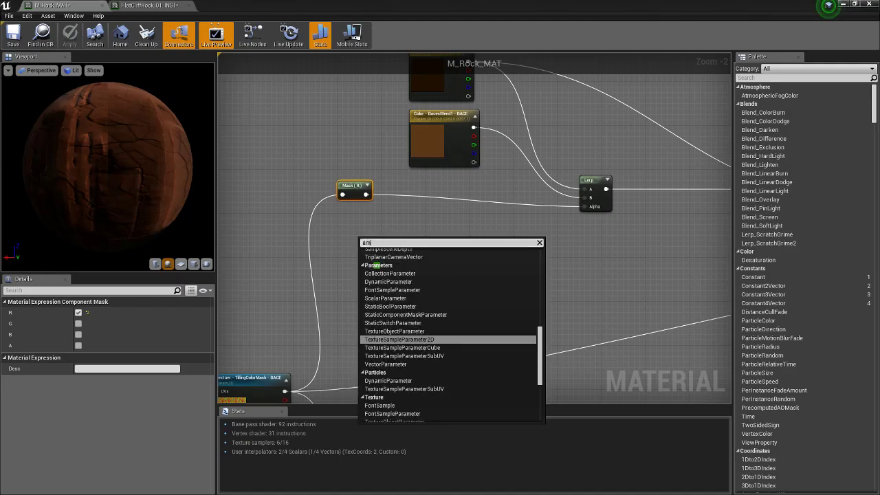
pyautogui.write('s')
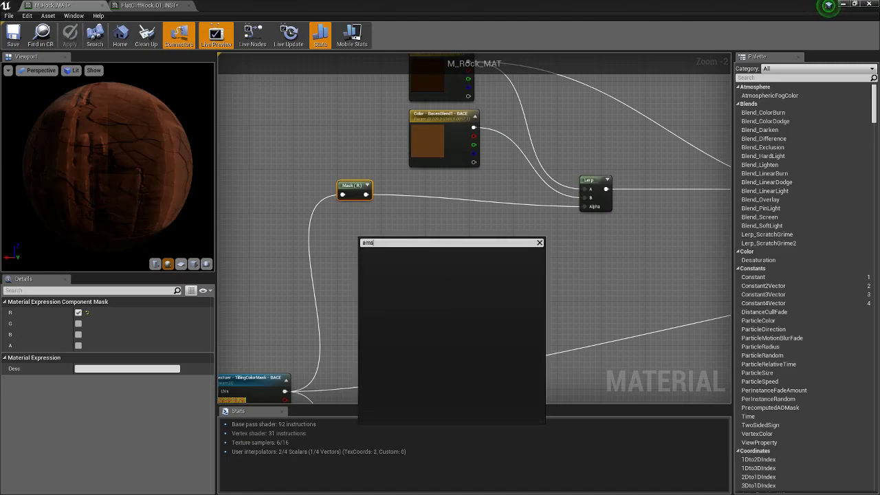
pyautogui.press('BackSpace')
pyautogui.press('BackSpace')
pyautogui.press('BackSpace')
pyautogui.write('mask')
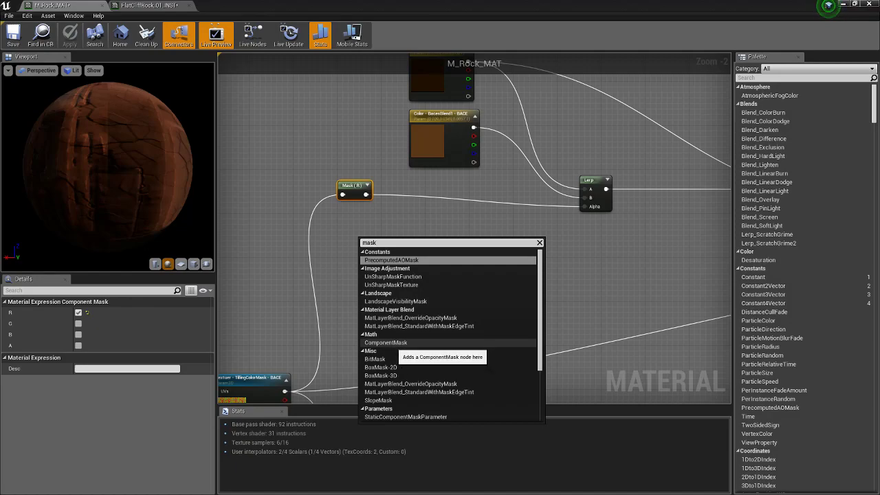
pyautogui.moveTo(312, 336); pyautogui.dragTo(333, 294, button='right')
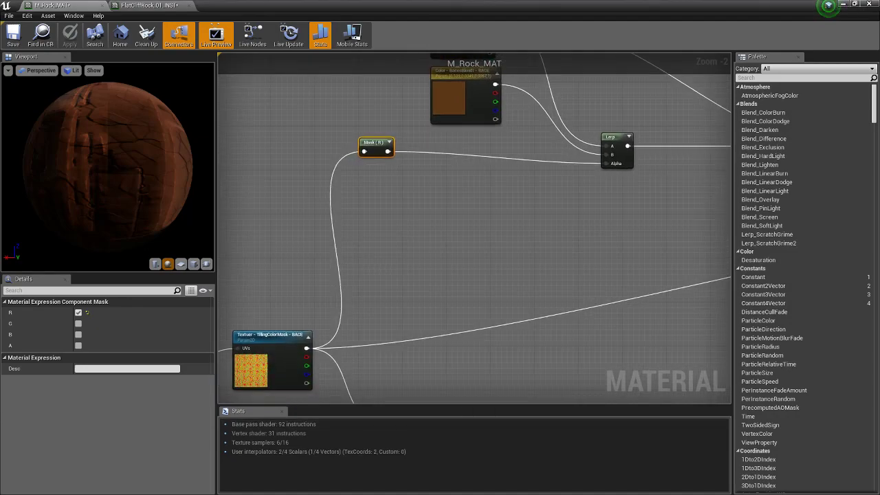
pyautogui.moveTo(307, 348); pyautogui.dragTo(383, 254)
pyautogui.click(363, 241)
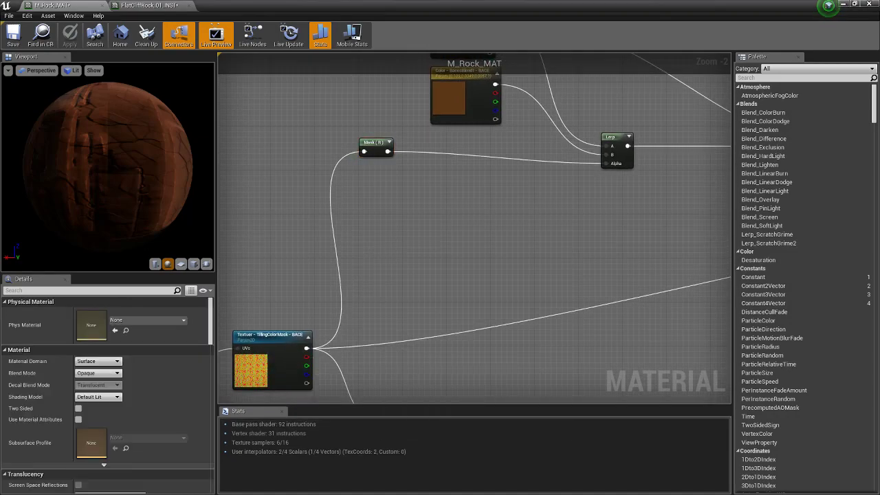
pyautogui.moveTo(364, 241); pyautogui.dragTo(324, 313, button='right')
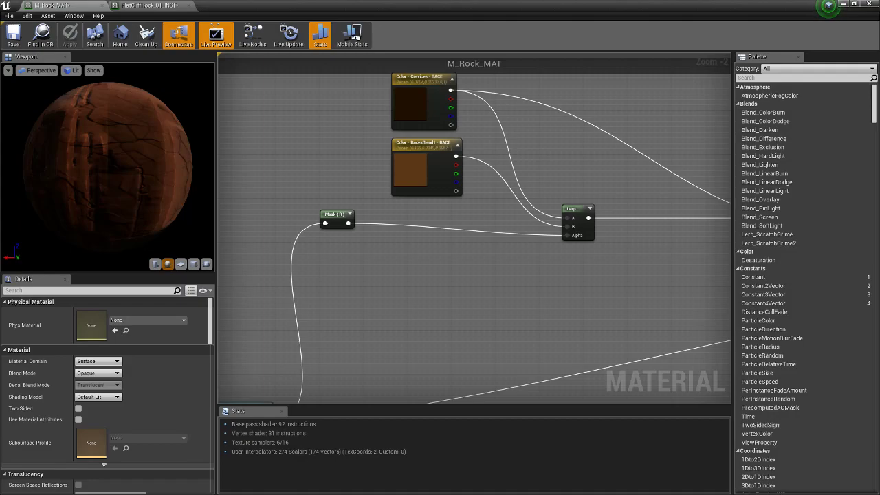
# - Move the Mask (R) node slightly down so its wire runs straight into the Lerp's Alpha input
pyautogui.moveTo(334, 214); pyautogui.dragTo(334, 223)
pyautogui.moveTo(344, 282); pyautogui.dragTo(317, 306, button='right')
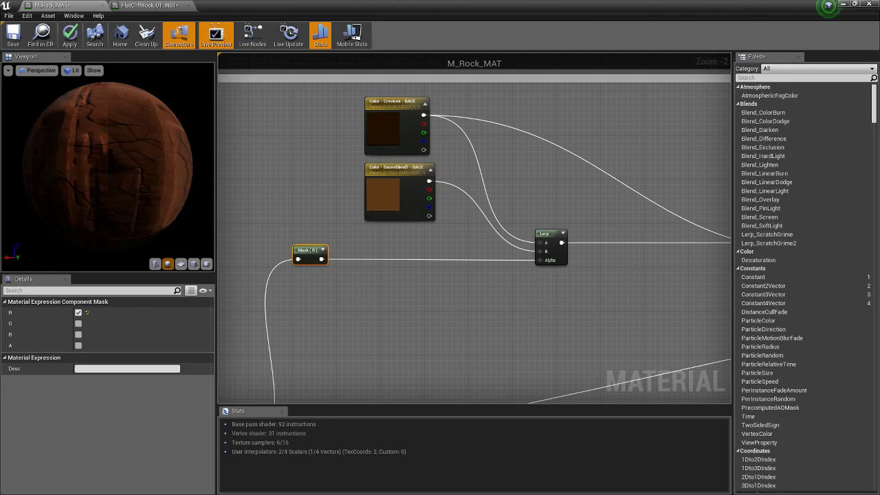
pyautogui.click(467, 275)
pyautogui.moveTo(467, 265); pyautogui.dragTo(442, 262, button='right')
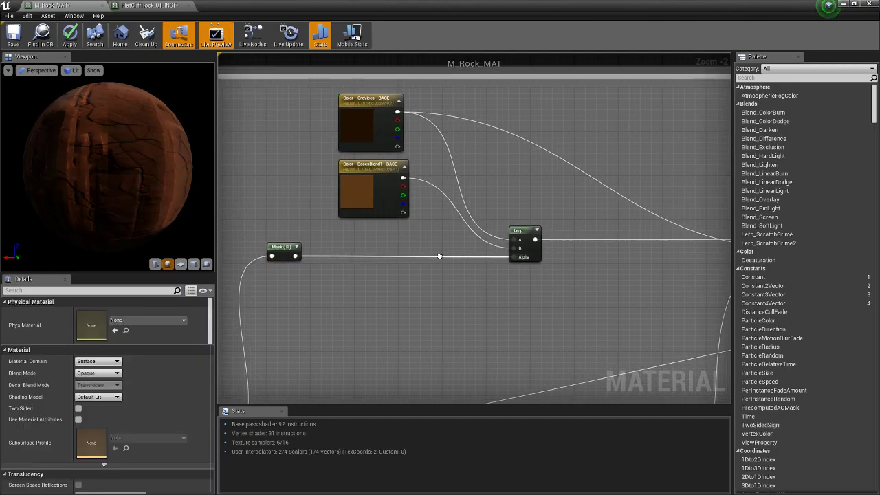
pyautogui.moveTo(477, 300); pyautogui.dragTo(434, 302, button='right')
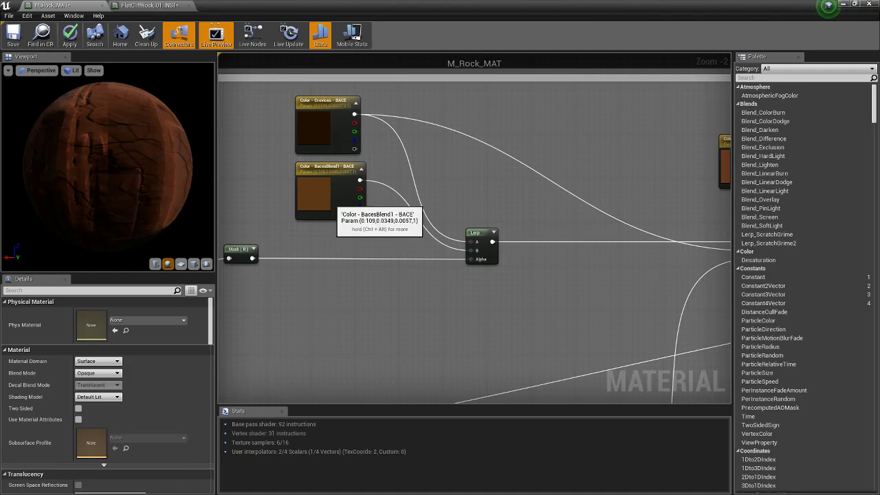
# - Move the BacesBlend1 color node farther below the Crevices color node, and select the Crevices node
pyautogui.click(341, 202)
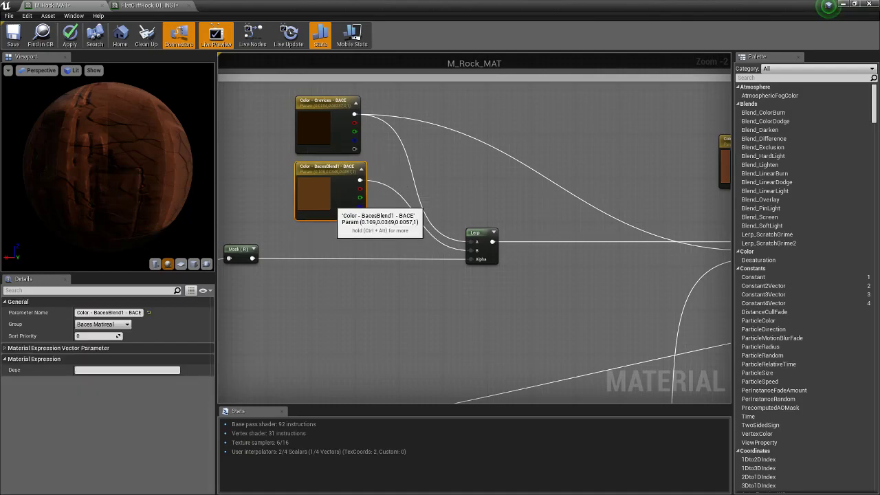
pyautogui.moveTo(341, 203); pyautogui.dragTo(341, 230)
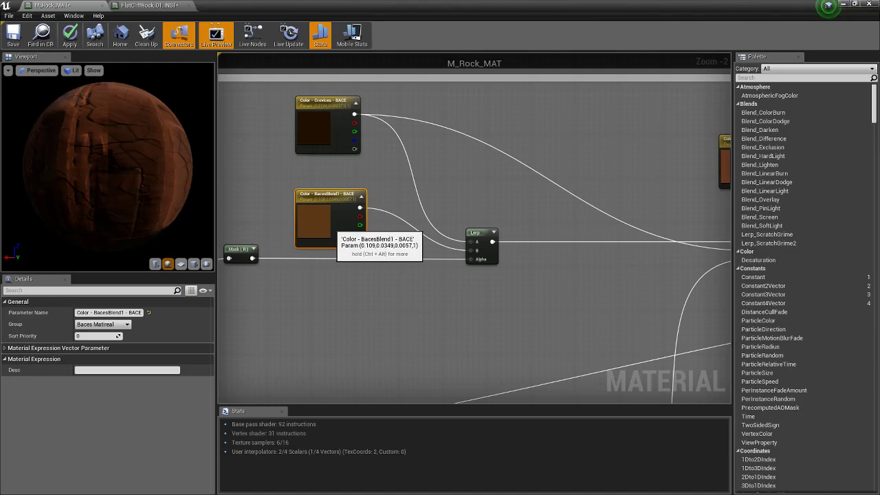
pyautogui.click(329, 125)
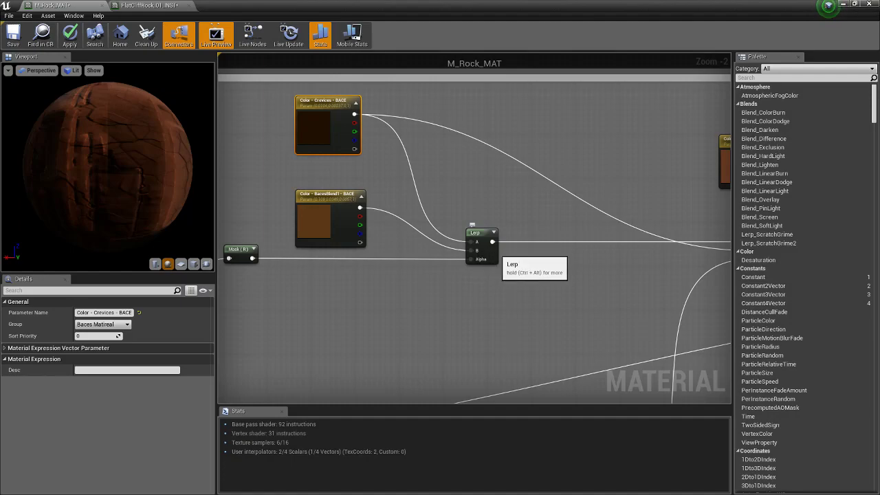
# - Start previewing the Mask (R) node and inspect its crack pattern close up on the preview sphere
pyautogui.rightClick(241, 253)
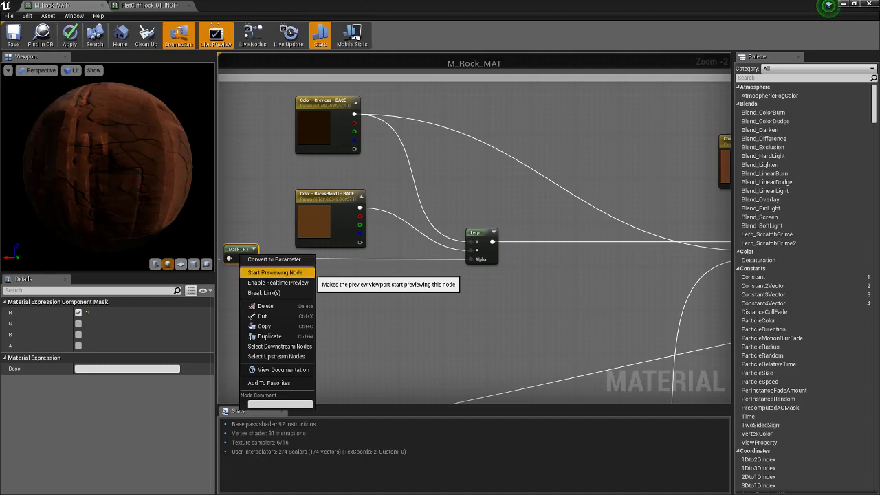
pyautogui.click(275, 273)
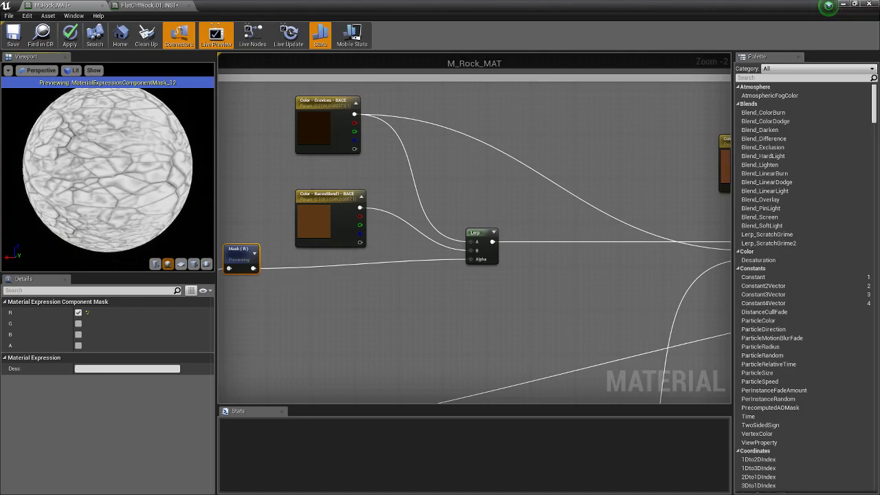
pyautogui.scroll(4, 107, 168)
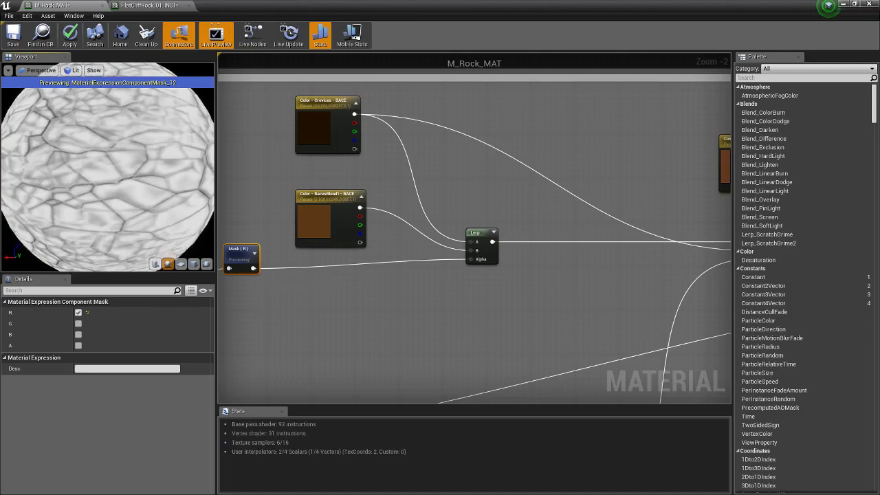
pyautogui.moveTo(107, 169); pyautogui.dragTo(130, 176)
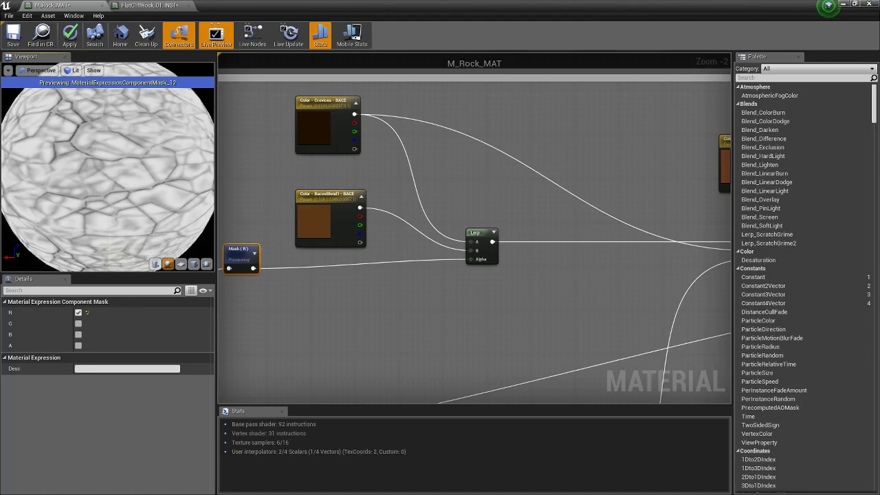
# - Inspect the BacesBlend1 color node, and select the Crevices, BacesBlend1, Mask (R) and Lerp nodes together
pyautogui.click(328, 219)
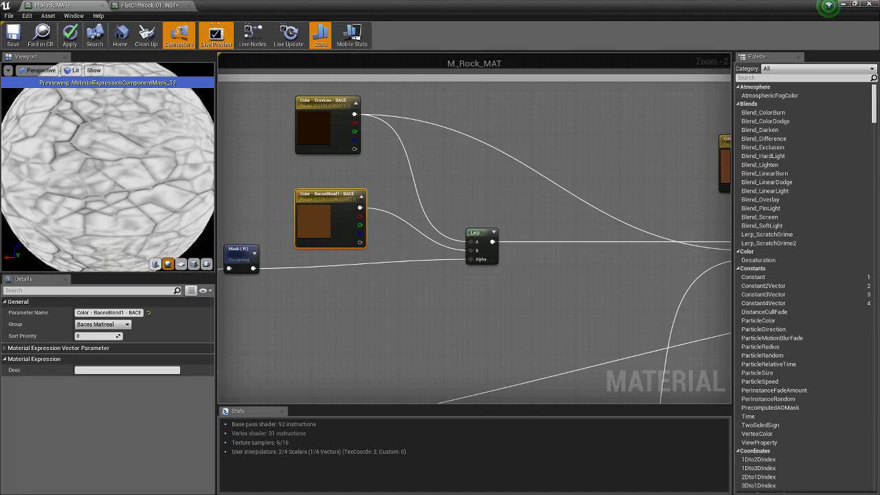
pyautogui.moveTo(248, 266); pyautogui.dragTo(354, 218, button='right')
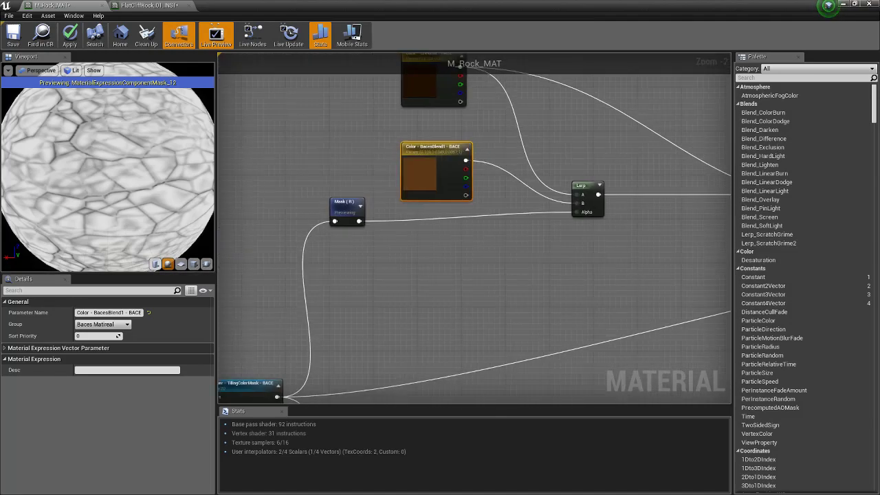
pyautogui.moveTo(505, 251); pyautogui.dragTo(473, 275, button='right')
pyautogui.moveTo(595, 198); pyautogui.dragTo(586, 230, button='right')
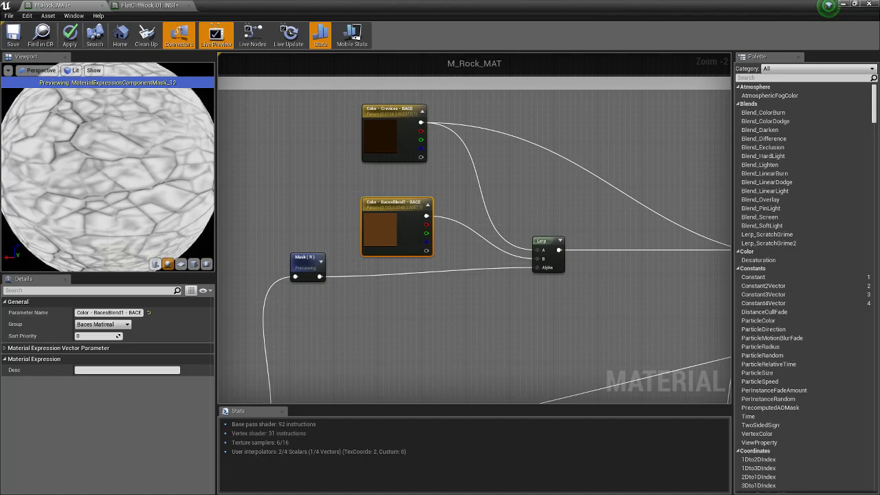
pyautogui.moveTo(297, 127); pyautogui.dragTo(650, 271)
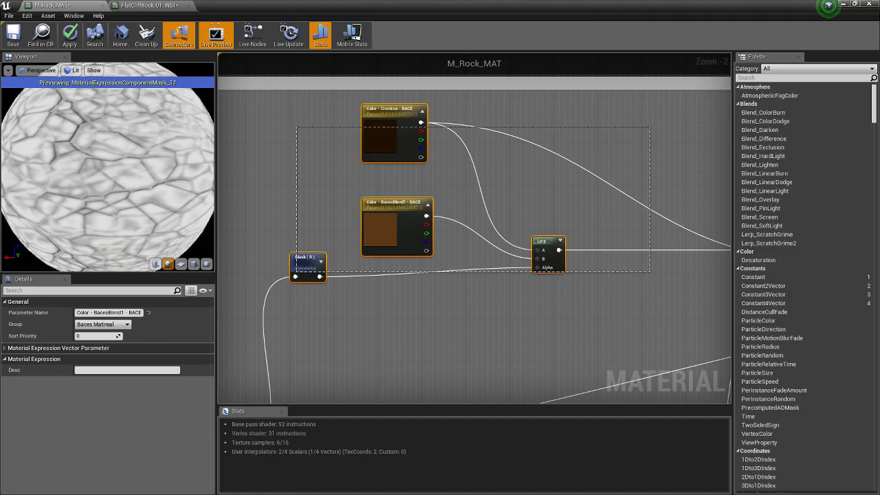
pyautogui.moveTo(651, 271); pyautogui.dragTo(651, 271)
# - Select the TillingColorMask texture node and trace its output through Mask (R) to the Lerp's Alpha input
pyautogui.moveTo(297, 308); pyautogui.dragTo(465, 159, button='right')
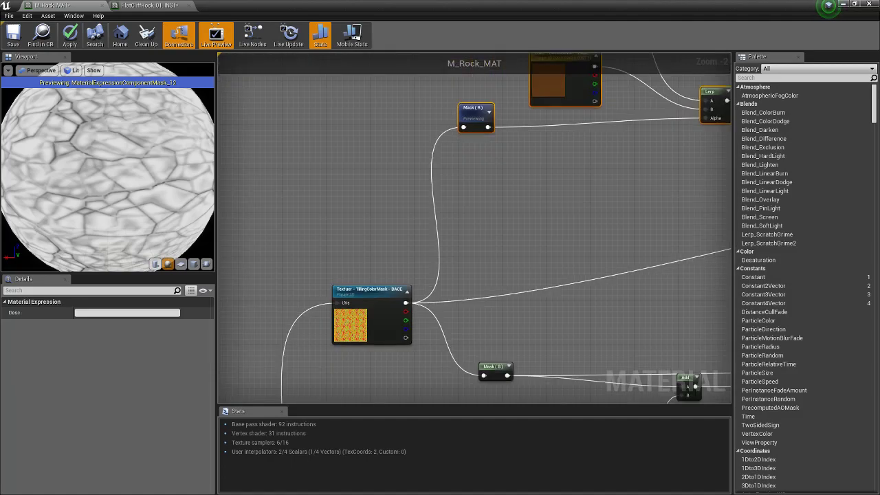
pyautogui.click(365, 325)
pyautogui.moveTo(338, 281); pyautogui.dragTo(357, 249, button='right')
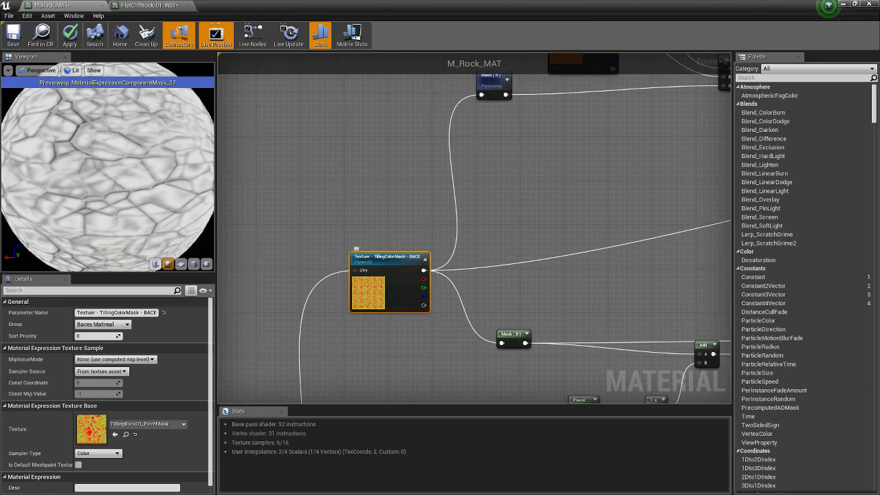
pyautogui.moveTo(691, 257); pyautogui.dragTo(678, 289, button='right')
pyautogui.moveTo(683, 236); pyautogui.dragTo(643, 228, button='right')
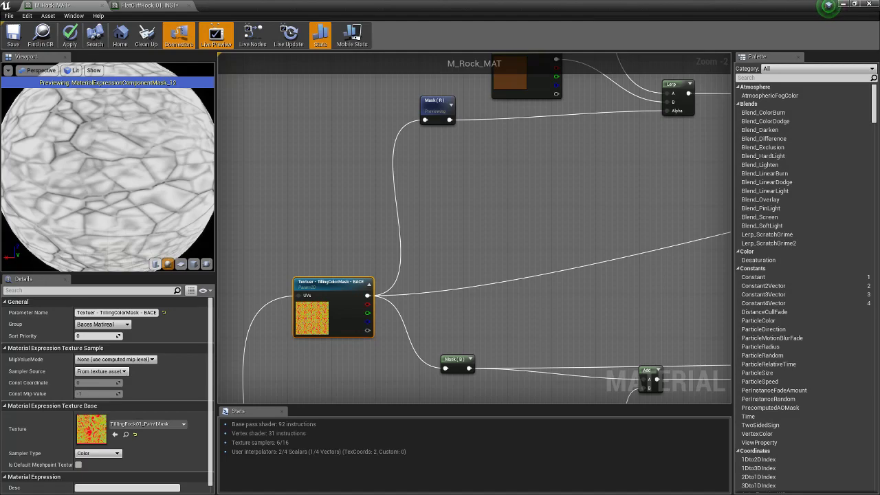
pyautogui.moveTo(536, 210); pyautogui.dragTo(500, 229, button='right')
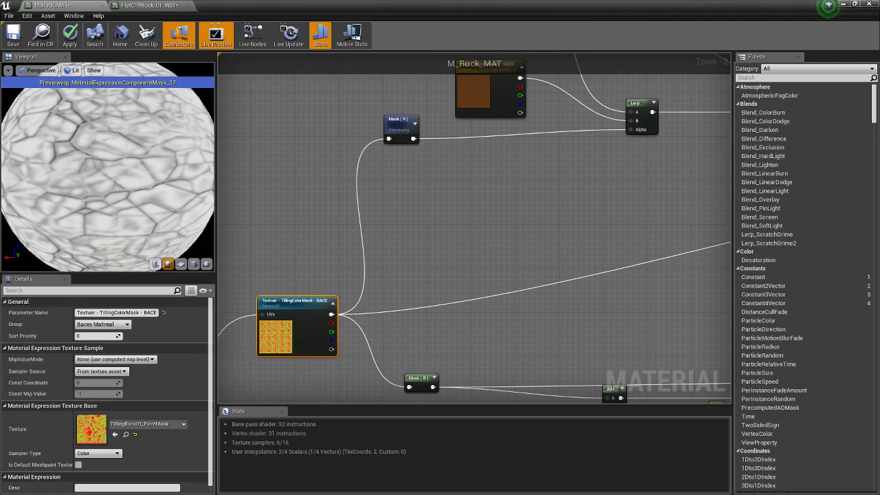
pyautogui.moveTo(586, 210); pyautogui.dragTo(531, 273, button='right')
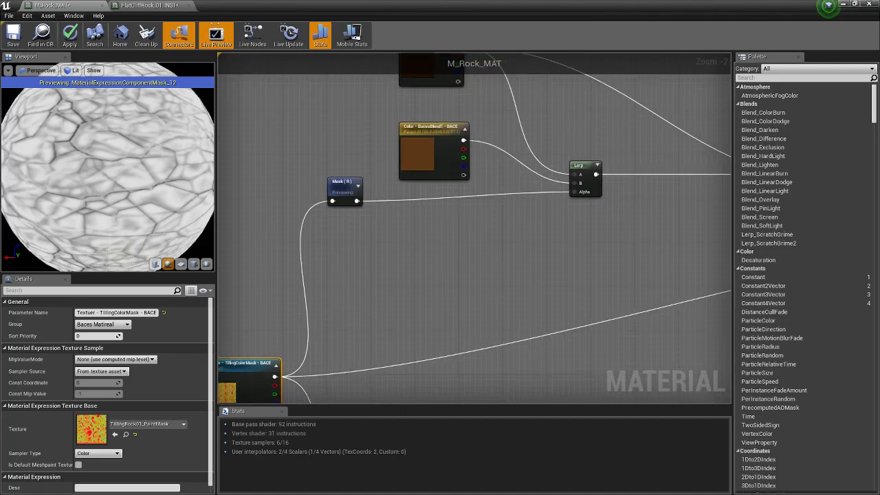
# - Start previewing the Lerp node that blends the Crevices and BacesBlend1 colors through Mask (R)
pyautogui.moveTo(398, 297); pyautogui.dragTo(441, 362, button='right')
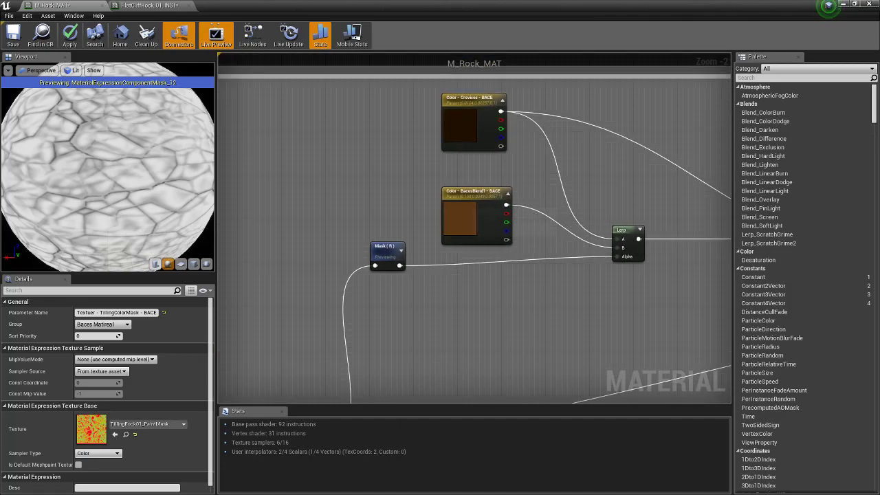
pyautogui.moveTo(125, 176); pyautogui.dragTo(43, 177)
pyautogui.moveTo(590, 311); pyautogui.dragTo(480, 348, button='right')
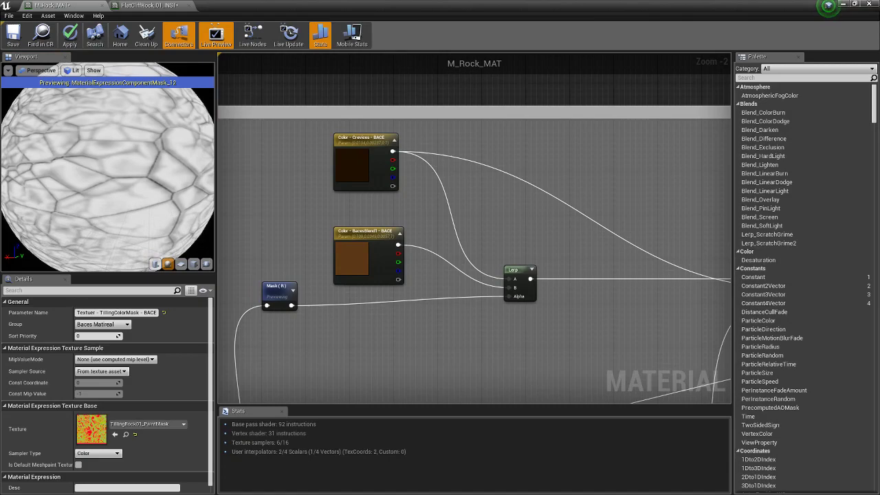
pyautogui.moveTo(538, 296); pyautogui.dragTo(489, 291, button='right')
pyautogui.click(472, 268)
pyautogui.rightClick(471, 265)
pyautogui.click(502, 269)
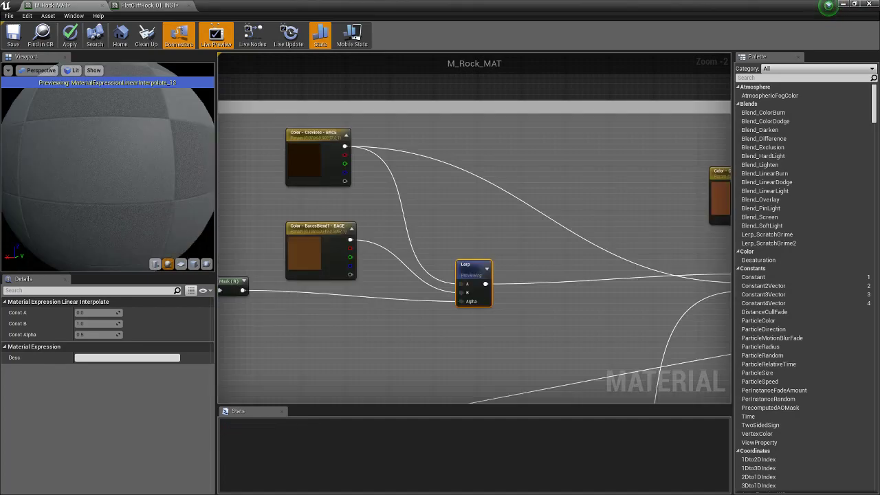
pyautogui.moveTo(471, 272); pyautogui.dragTo(471, 266)
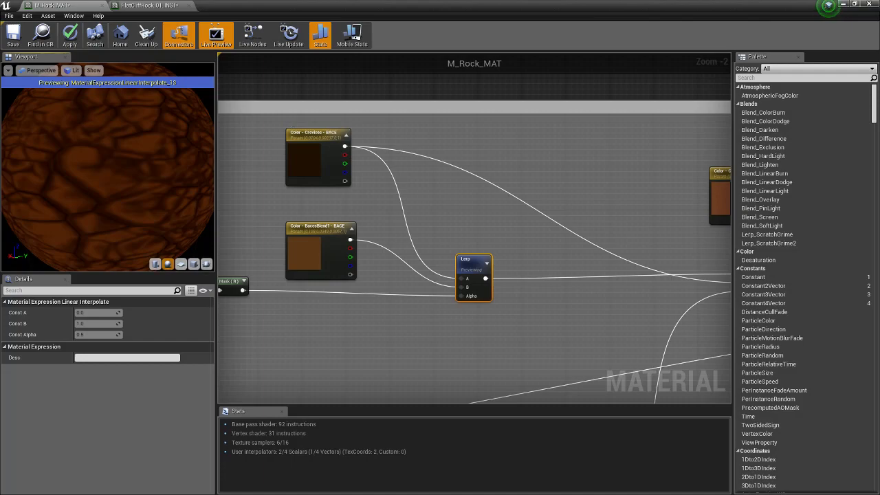
# - Select the BacesBlend1 color node and the previewed Lerp, and trace the Lerp's output to the next Lerp's A input
pyautogui.click(320, 269)
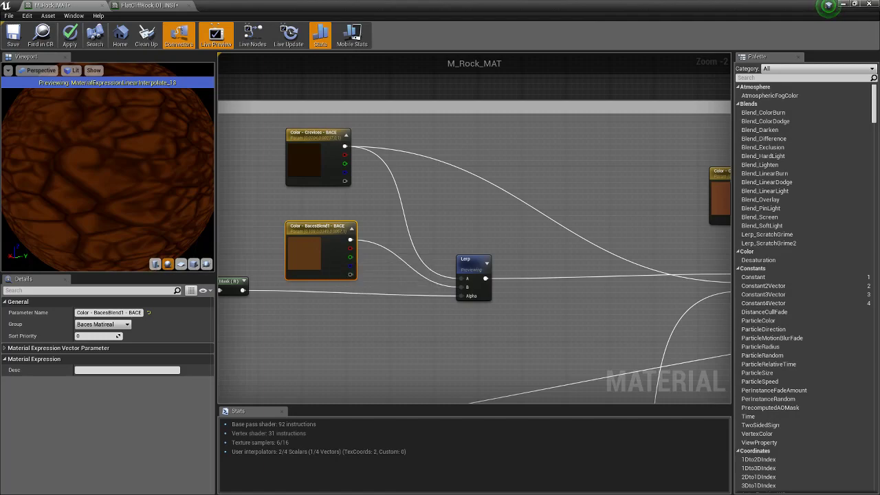
pyautogui.moveTo(465, 259); pyautogui.dragTo(463, 253)
pyautogui.moveTo(577, 272); pyautogui.dragTo(443, 271, button='right')
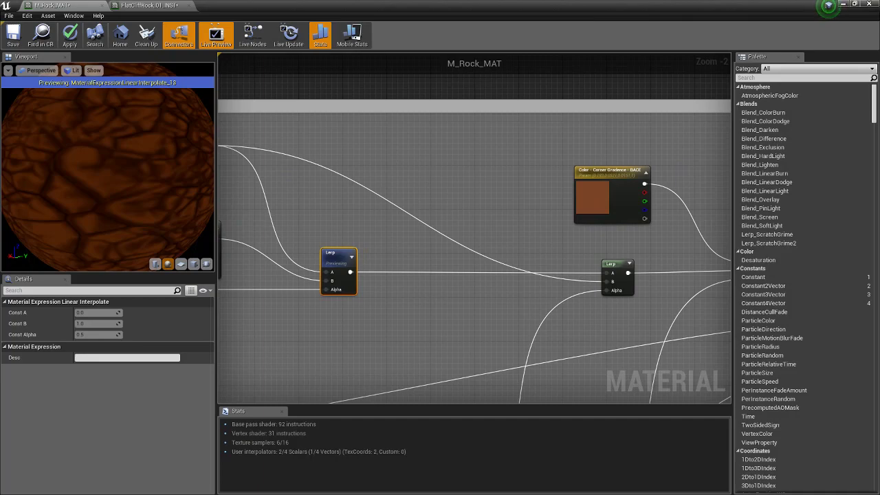
pyautogui.moveTo(615, 256); pyautogui.dragTo(524, 197, button='right')
pyautogui.rightClick(526, 217)
pyautogui.click(527, 207)
# - Select the Crevices and BacesBlend1 color nodes in turn, and trace the Crevices output to the second Lerp's B input
pyautogui.moveTo(490, 304); pyautogui.dragTo(614, 318, button='right')
pyautogui.click(234, 109)
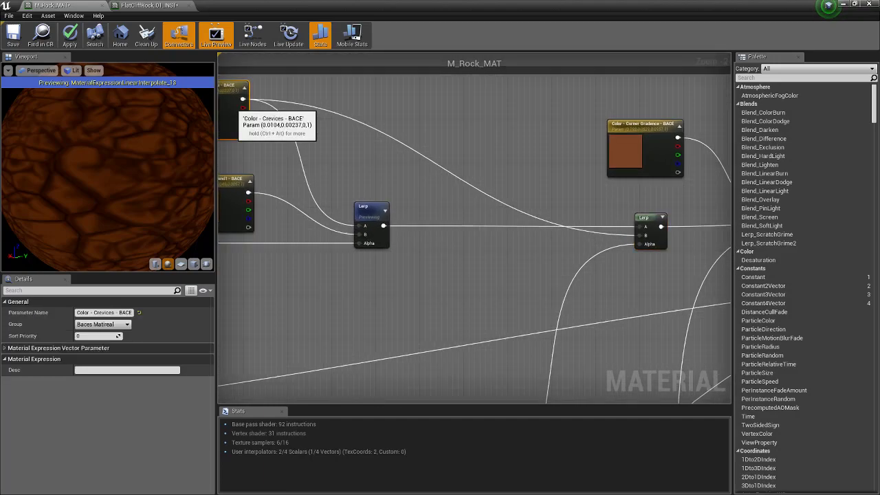
pyautogui.moveTo(297, 182); pyautogui.dragTo(367, 195, button='right')
pyautogui.moveTo(563, 243); pyautogui.dragTo(543, 249, button='right')
pyautogui.click(279, 238)
pyautogui.moveTo(595, 243); pyautogui.dragTo(578, 217, button='right')
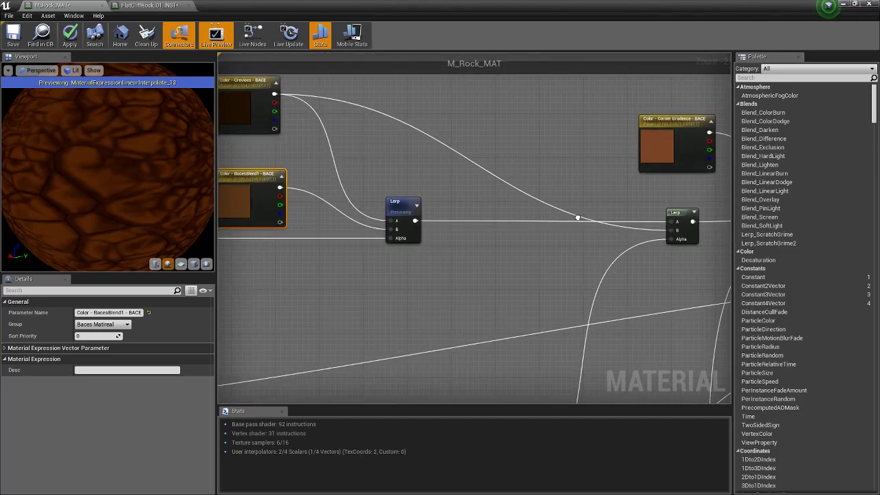
# - Trace the second Lerp's Alpha input back to its Power node, and select that node together with its exponent constant 2
pyautogui.scroll(-3, 620, 296)
pyautogui.scroll(-2, 554, 277)
pyautogui.scroll(6, 556, 282)
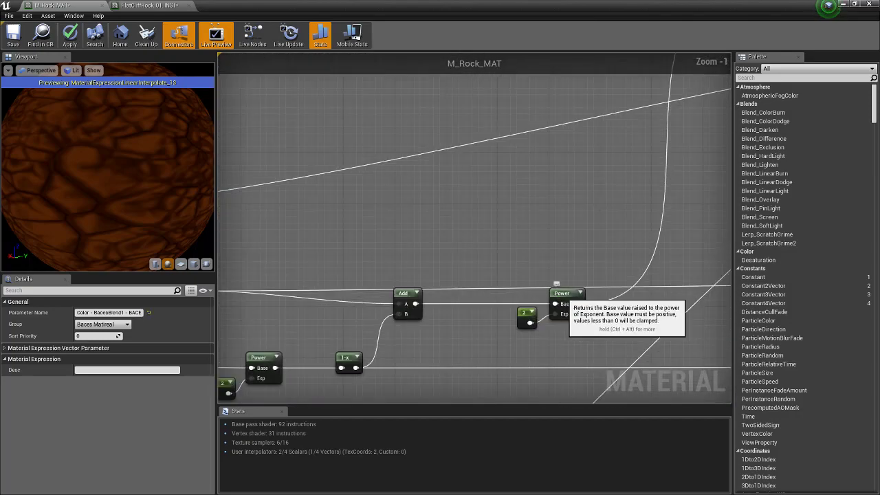
pyautogui.click(561, 294)
pyautogui.rightClick(563, 295)
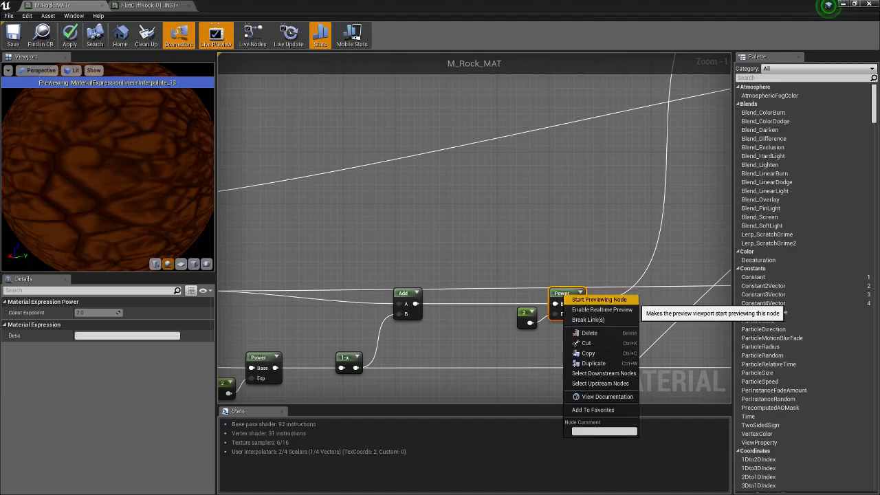
pyautogui.moveTo(514, 353); pyautogui.dragTo(524, 284, button='right')
pyautogui.moveTo(524, 284); pyautogui.dragTo(596, 210)
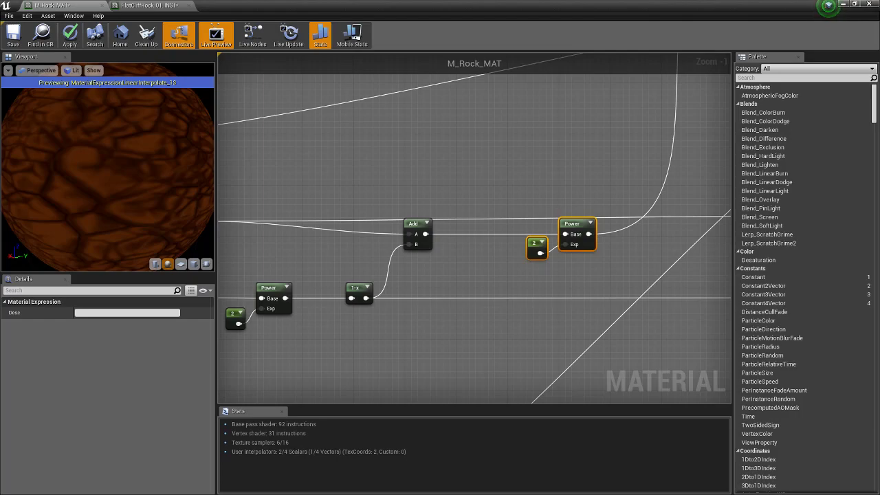
# - Start previewing the Power node that follows the Add node
pyautogui.click(572, 225)
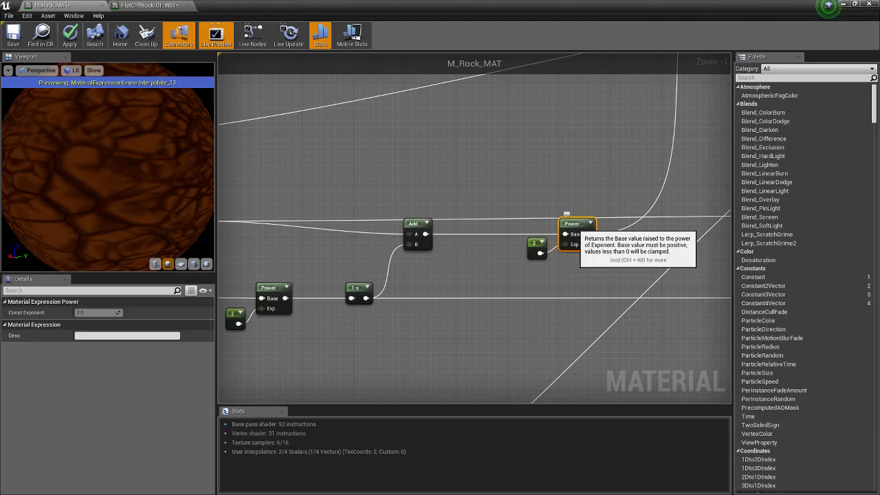
pyautogui.rightClick(575, 229)
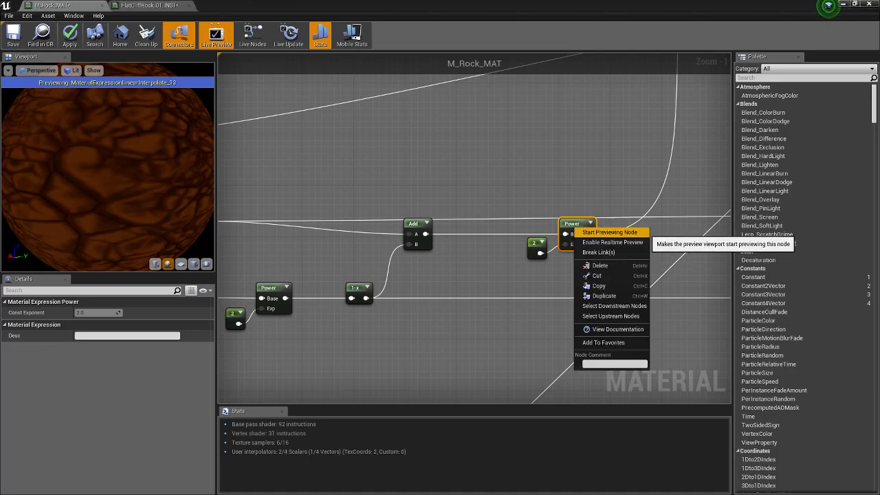
pyautogui.click(595, 203)
pyautogui.click(576, 221)
pyautogui.rightClick(577, 220)
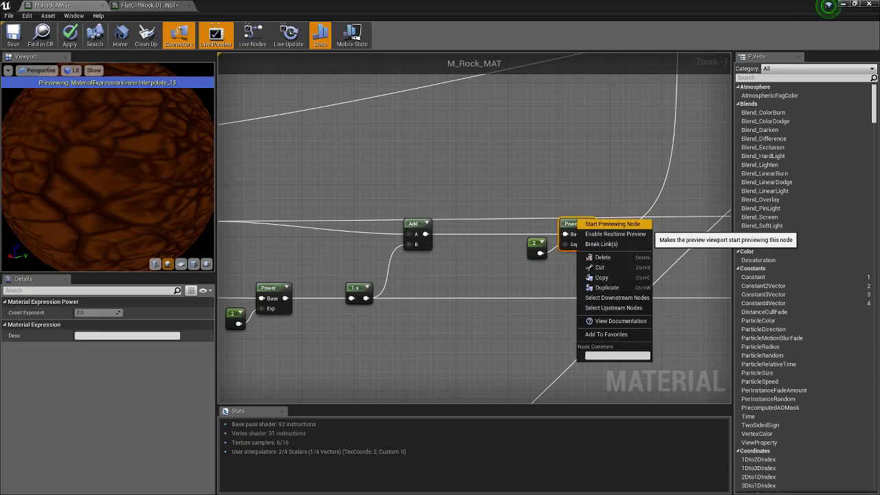
pyautogui.click(613, 224)
# - Select the Add and Mask (B) nodes feeding the Power node, and inspect the combined mask around the preview sphere
pyautogui.moveTo(438, 275); pyautogui.dragTo(551, 262, button='right')
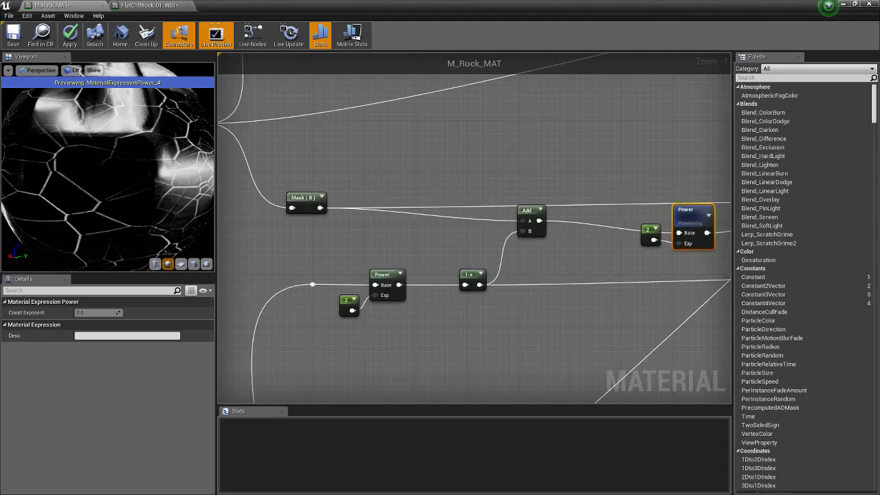
pyautogui.click(530, 211)
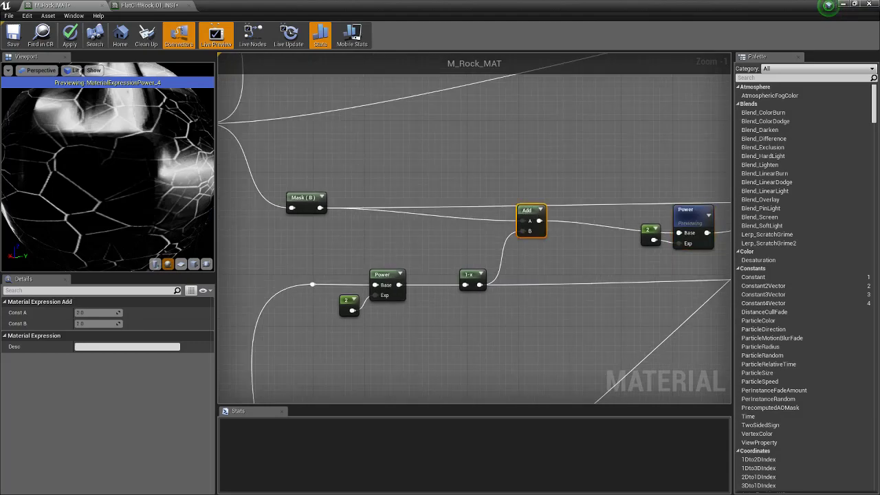
pyautogui.click(306, 198)
pyautogui.moveTo(306, 206); pyautogui.dragTo(317, 226, button='right')
pyautogui.moveTo(103, 165); pyautogui.dragTo(114, 173)
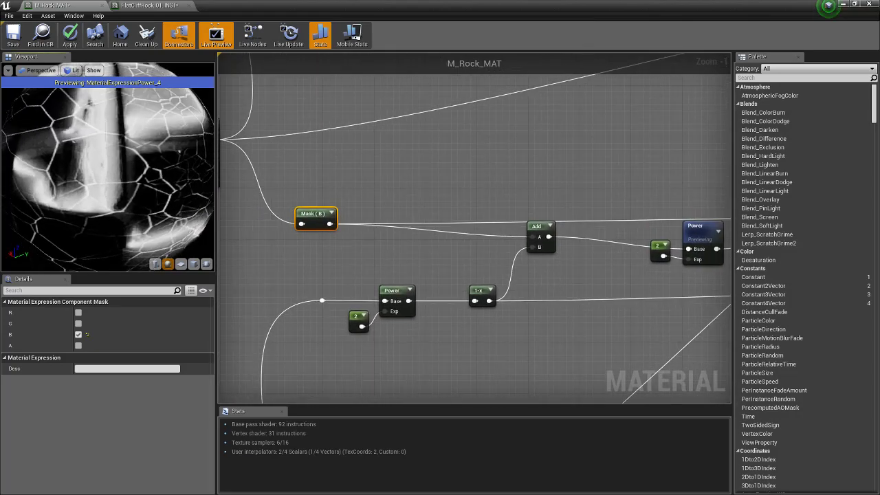
pyautogui.scroll(-5, 108, 172)
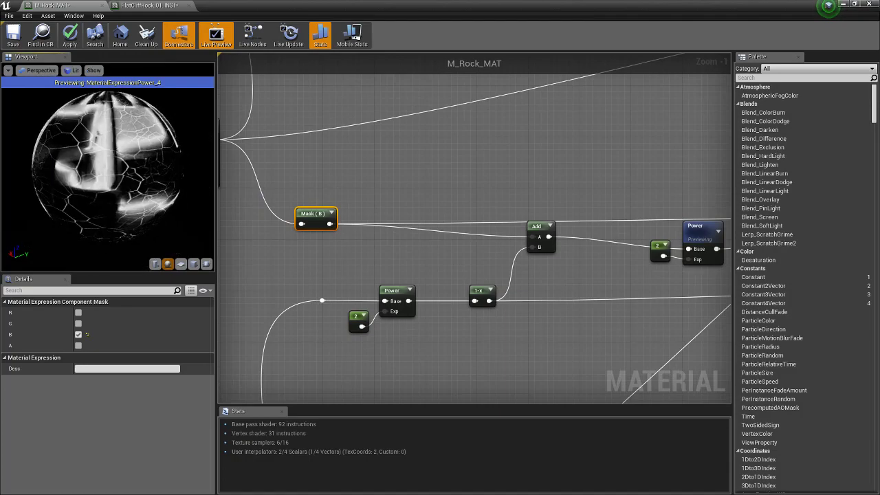
pyautogui.moveTo(108, 172); pyautogui.dragTo(72, 185)
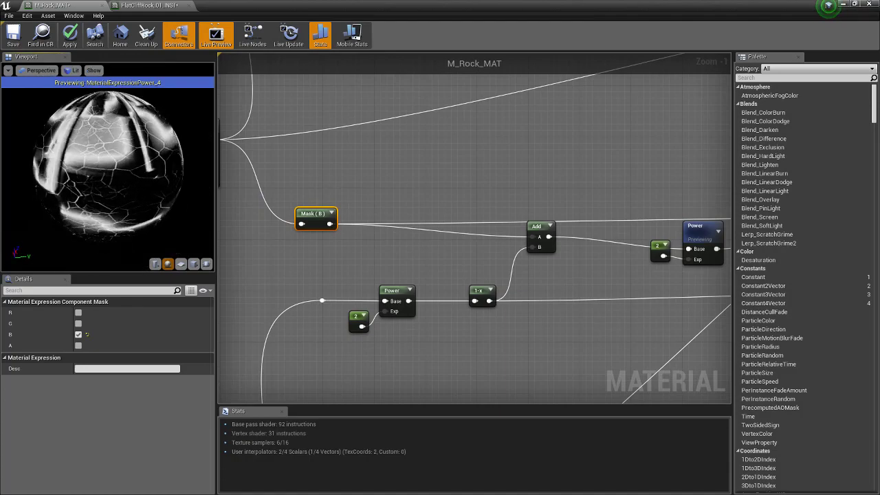
# - Select the Add node, followed by the Power, constant 2 and 1-x nodes that feed its B input
pyautogui.moveTo(538, 239); pyautogui.dragTo(480, 190, button='right')
pyautogui.moveTo(481, 179); pyautogui.dragTo(490, 198)
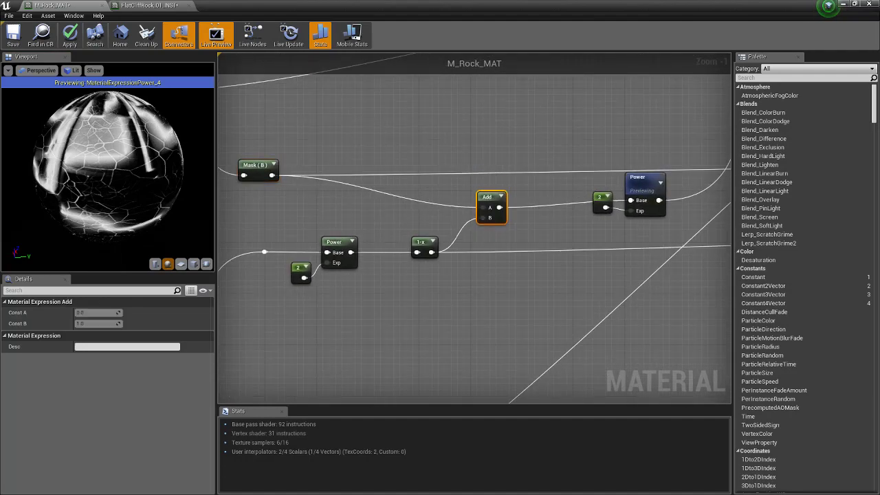
pyautogui.moveTo(409, 279); pyautogui.dragTo(523, 261, button='right')
pyautogui.moveTo(407, 200); pyautogui.dragTo(554, 268)
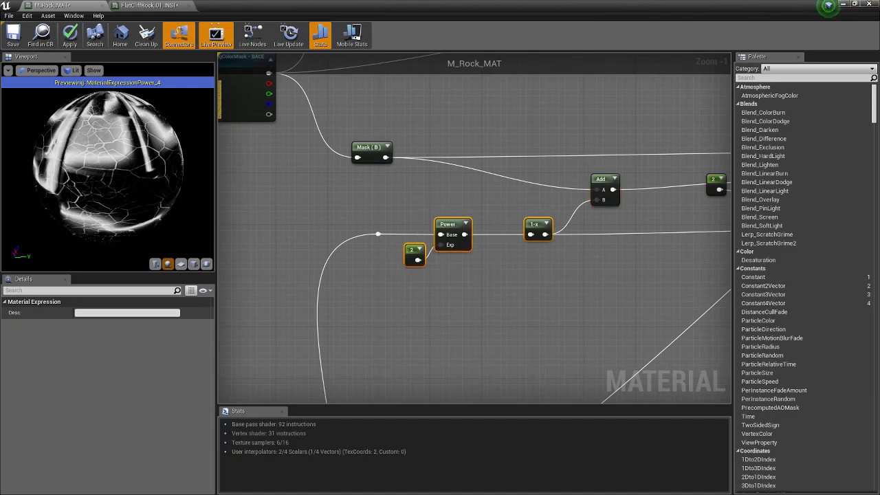
# - Trace the first Power node's Base input back to the CAT Mask texture, and select its Mask (G) node
pyautogui.scroll(-4, 553, 269)
pyautogui.moveTo(511, 324); pyautogui.dragTo(568, 172, button='right')
pyautogui.scroll(2, 500, 271)
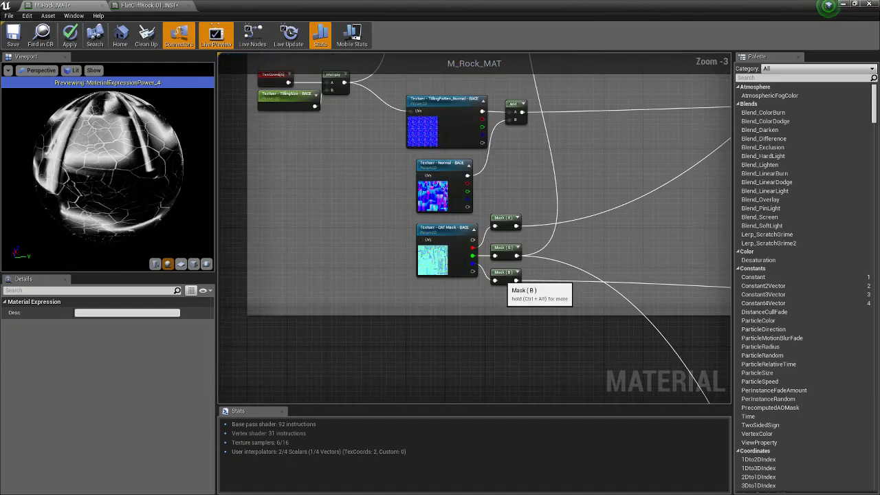
pyautogui.click(512, 253)
pyautogui.moveTo(512, 254); pyautogui.dragTo(498, 272, button='right')
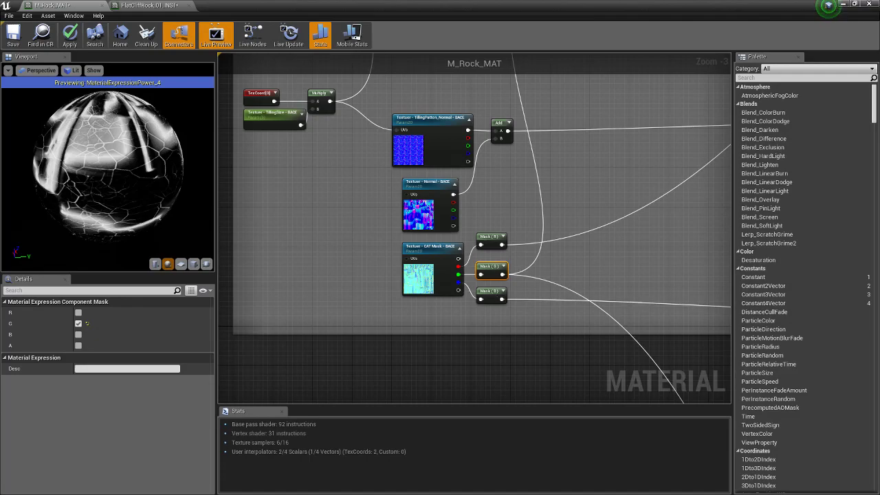
pyautogui.moveTo(496, 210); pyautogui.dragTo(360, 282, button='right')
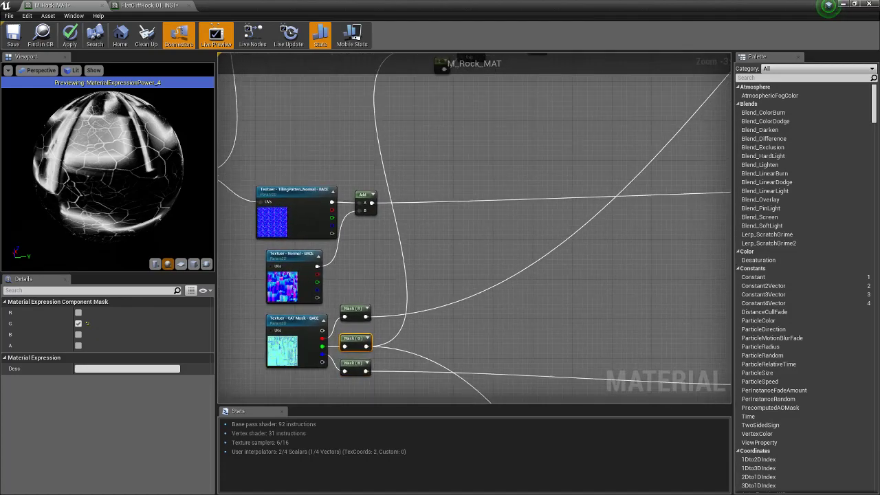
pyautogui.scroll(-2, 442, 289)
pyautogui.scroll(3, 472, 136)
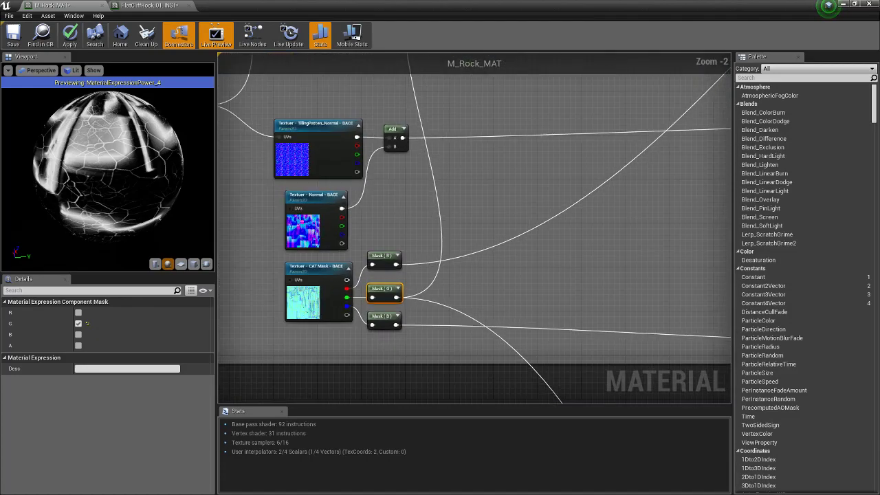
pyautogui.moveTo(467, 200); pyautogui.dragTo(468, 232, button='right')
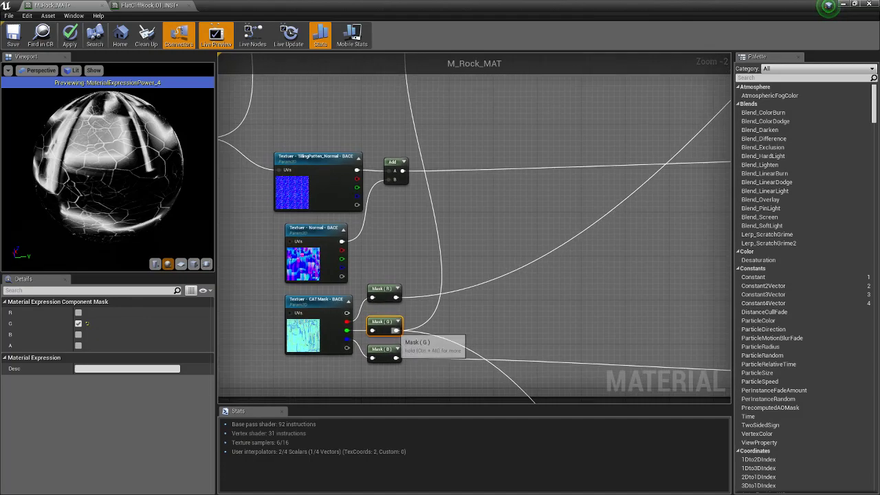
# - Start previewing the CAT Mask's Mask (G) node and inspect its pattern around the preview sphere at different distances
pyautogui.rightClick(386, 329)
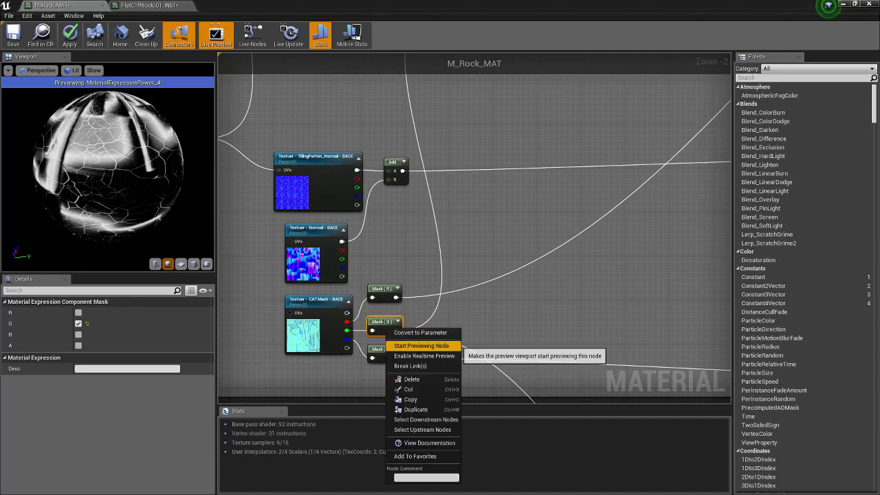
pyautogui.click(421, 346)
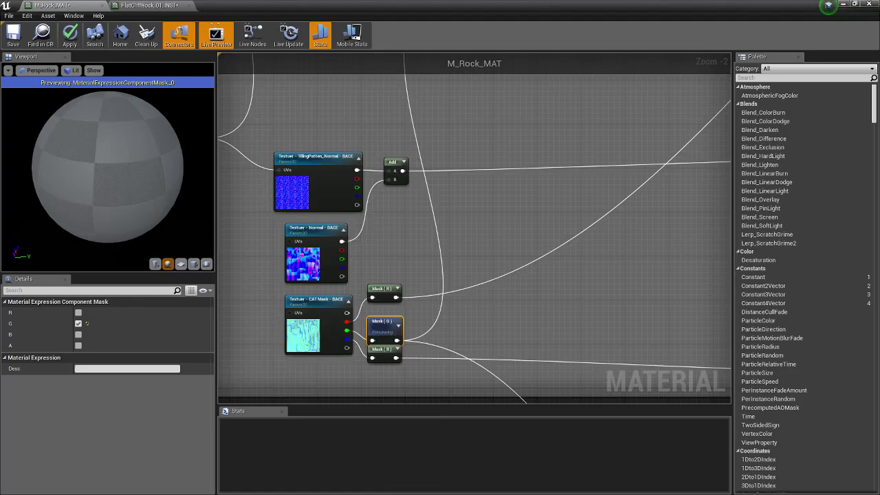
pyautogui.moveTo(381, 321); pyautogui.dragTo(381, 316)
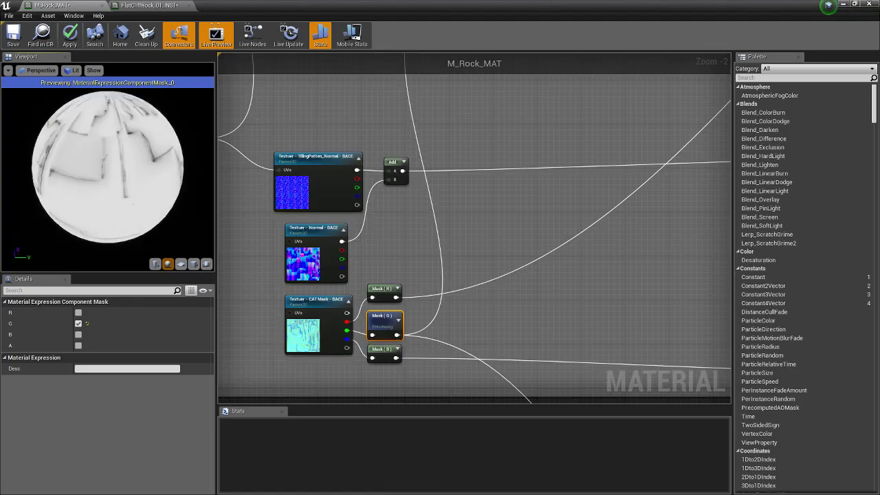
pyautogui.moveTo(107, 166); pyautogui.dragTo(107, 199, button='right')
pyautogui.moveTo(107, 199); pyautogui.dragTo(141, 189)
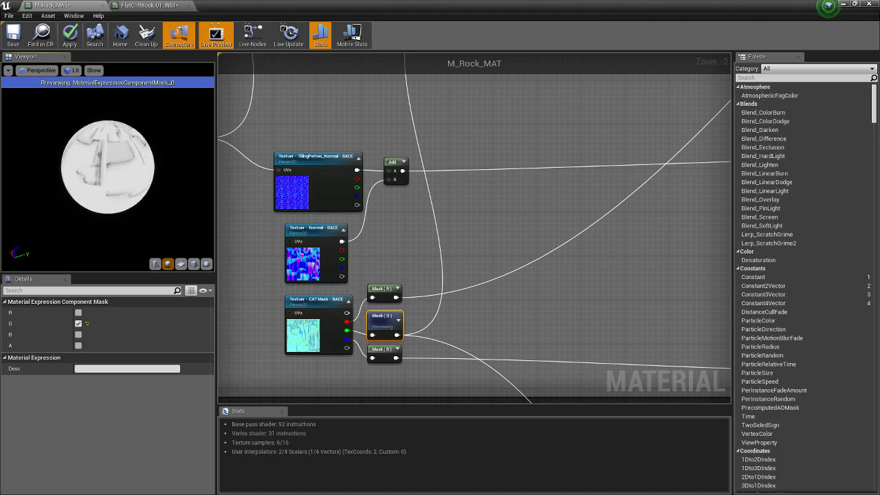
pyautogui.scroll(5, 108, 167)
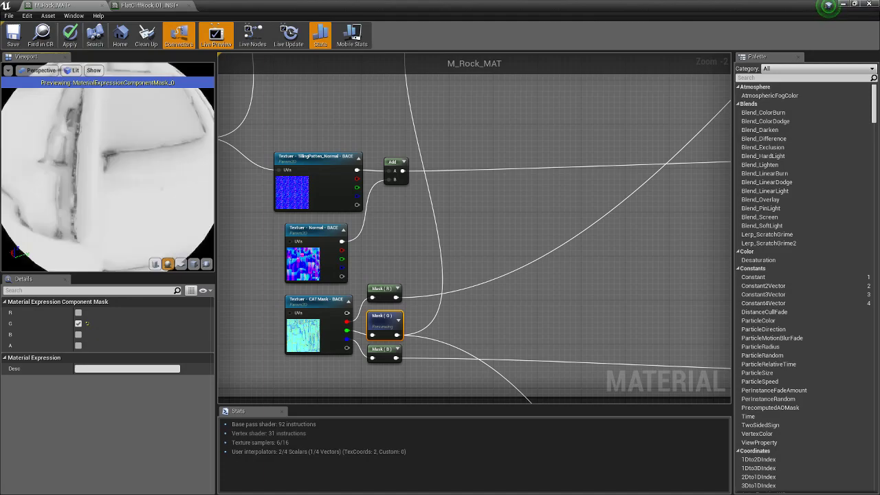
pyautogui.moveTo(108, 167); pyautogui.dragTo(49, 182)
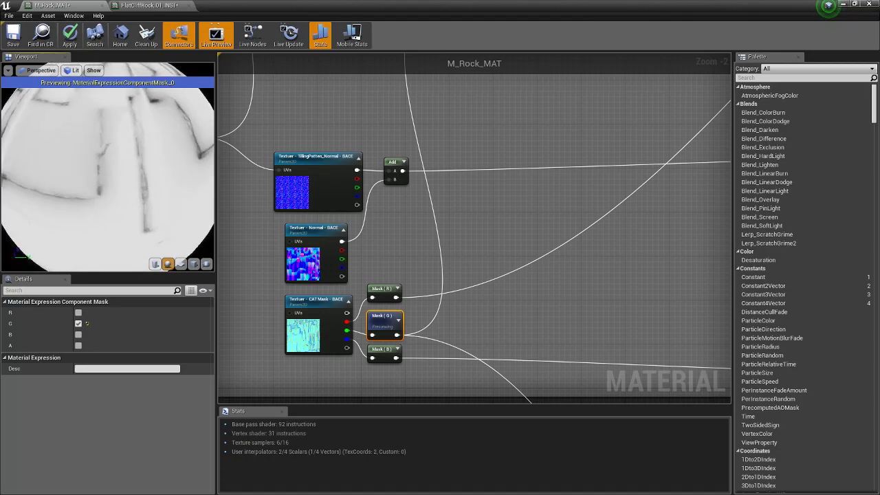
pyautogui.moveTo(108, 167); pyautogui.dragTo(48, 180)
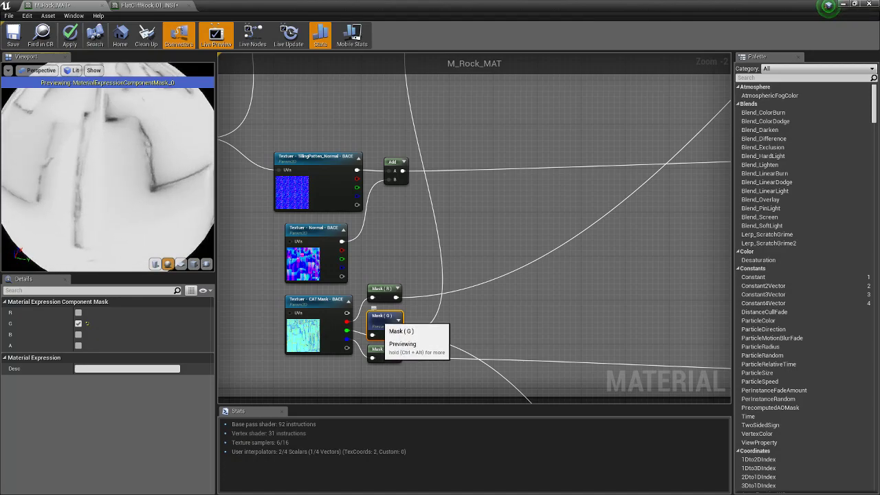
# - Stop previewing the Mask (G) node and return to the Power, 1-x and Add nodes it feeds
pyautogui.rightClick(379, 321)
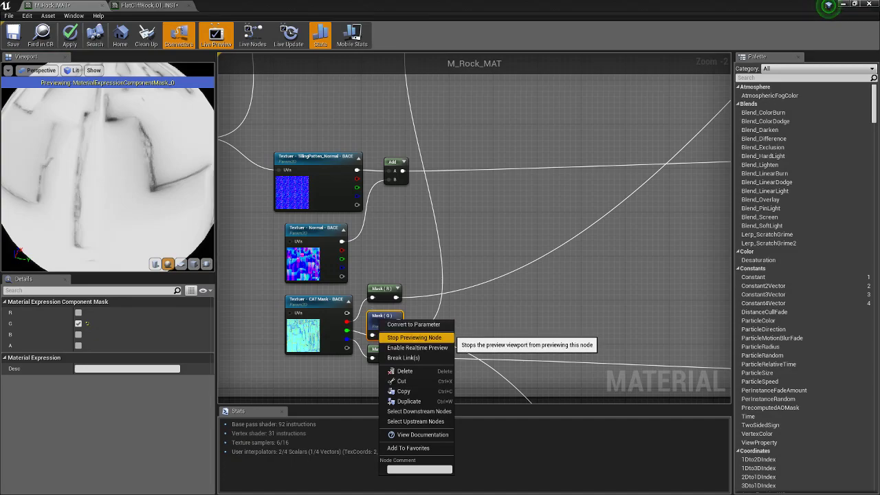
pyautogui.click(414, 338)
pyautogui.moveTo(512, 169); pyautogui.dragTo(401, 364, button='right')
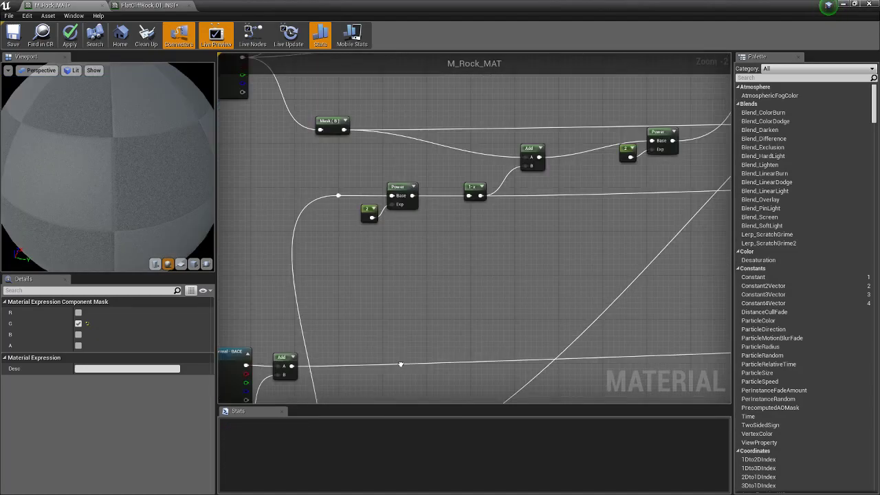
# - Preview the Power node feeding the 1-x node, inspect its mask on the sphere, and stop previewing it
pyautogui.moveTo(361, 175); pyautogui.dragTo(405, 235)
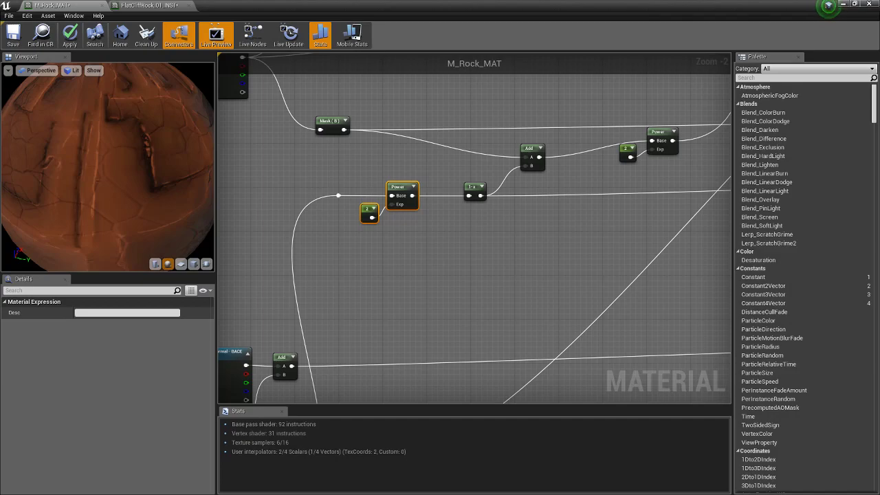
pyautogui.click(398, 187)
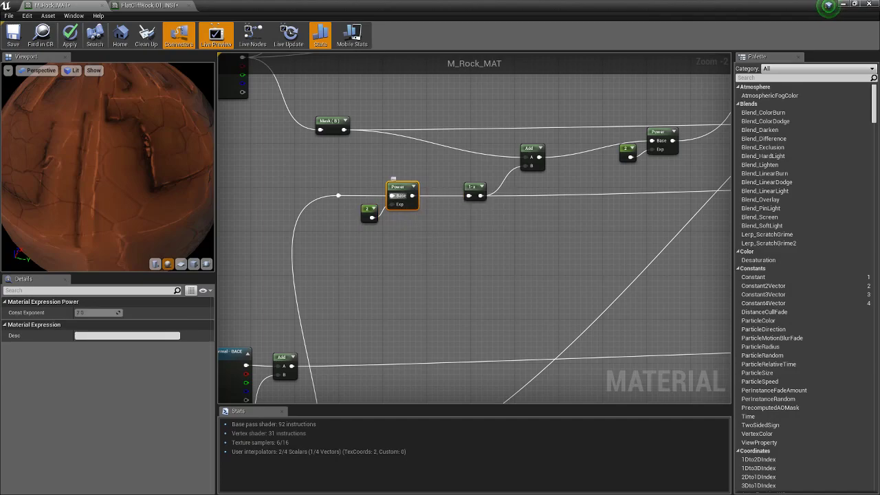
pyautogui.rightClick(398, 184)
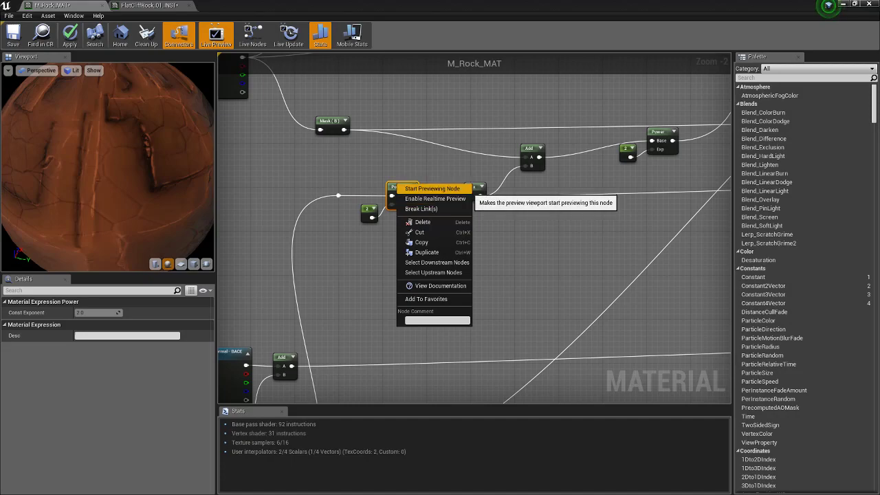
pyautogui.click(454, 189)
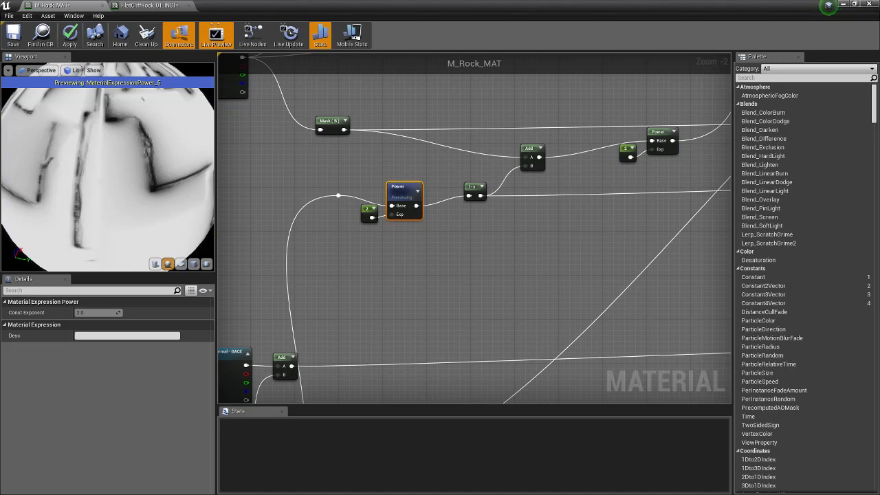
pyautogui.moveTo(117, 172); pyautogui.dragTo(69, 155)
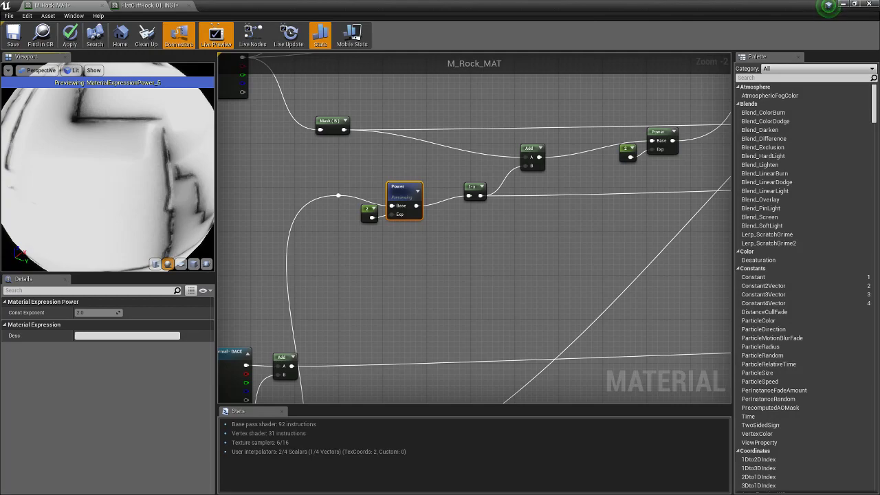
pyautogui.rightClick(410, 191)
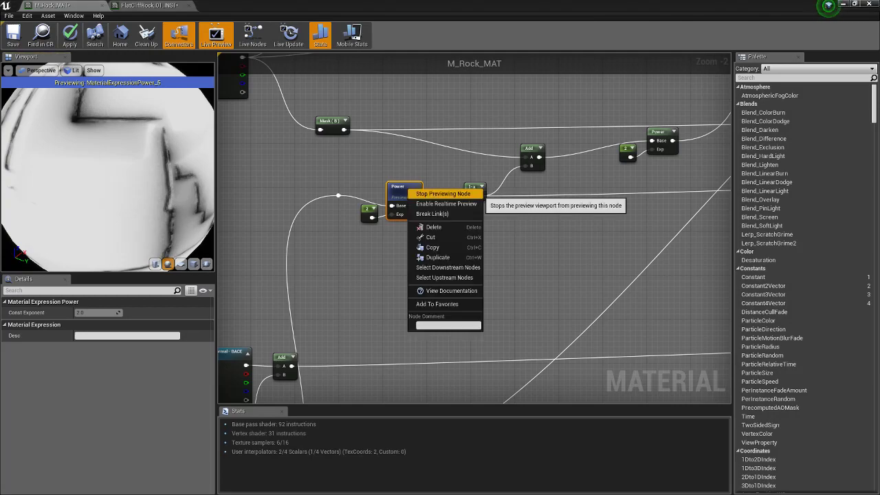
pyautogui.click(443, 194)
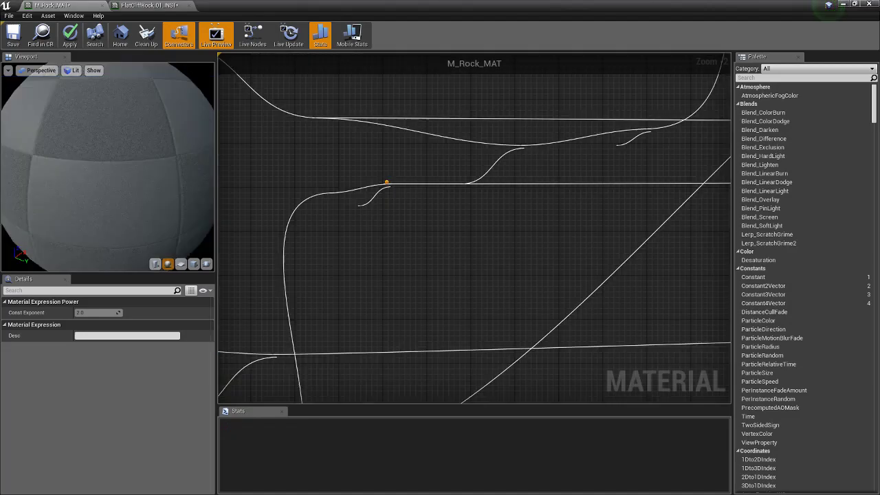
# - Select the 1-x node and look up the OneMinus and Subtract expressions by searching "-", without adding a node
pyautogui.moveTo(488, 196); pyautogui.dragTo(438, 194, button='right')
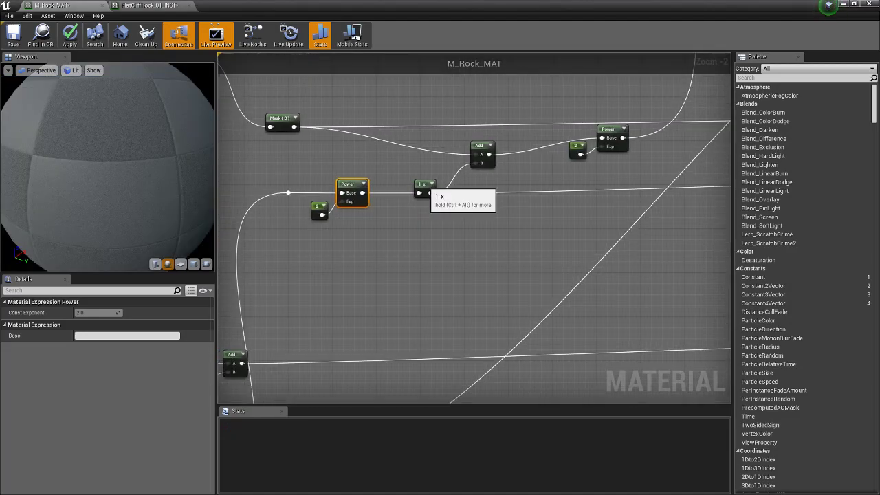
pyautogui.click(422, 185)
pyautogui.rightClick(425, 221)
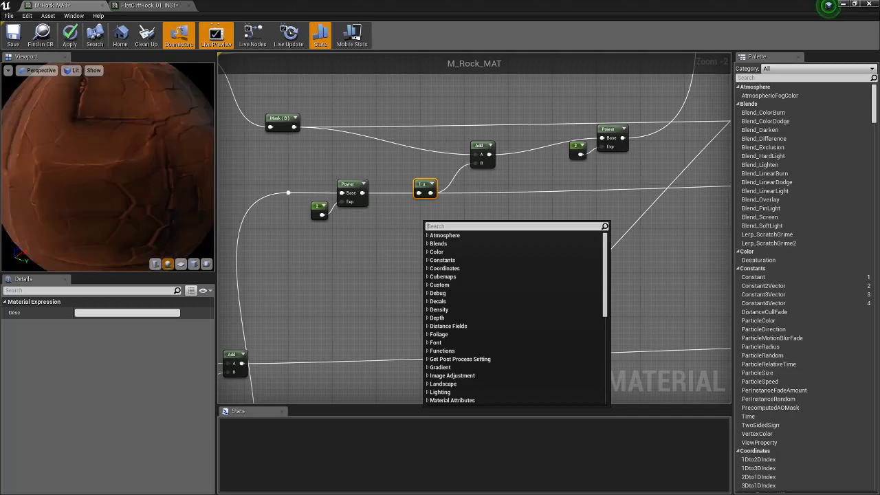
pyautogui.write('-')
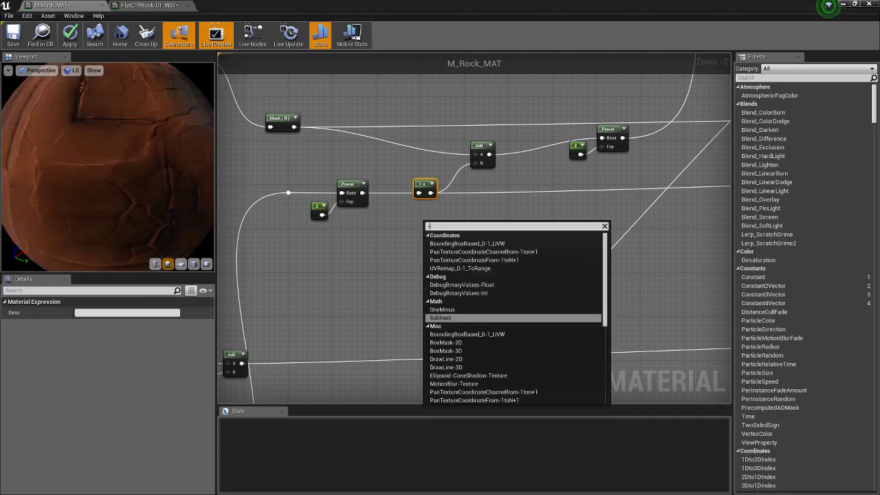
pyautogui.press('Up')
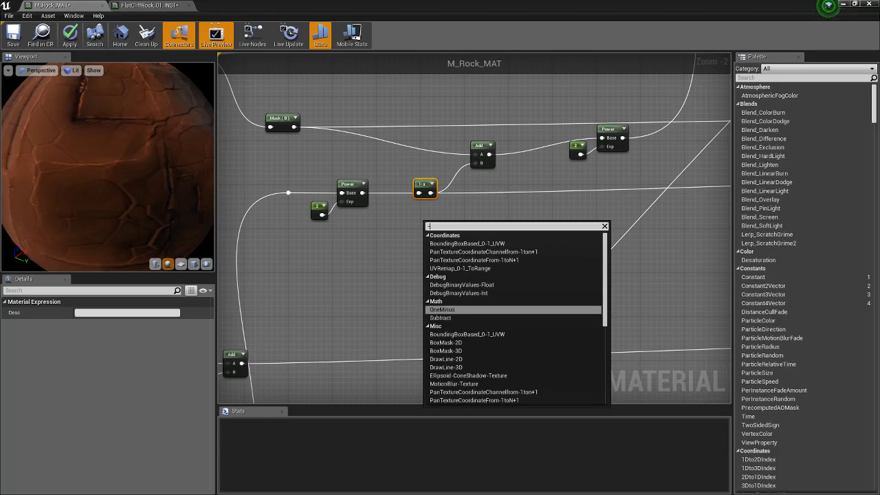
pyautogui.press('Down')
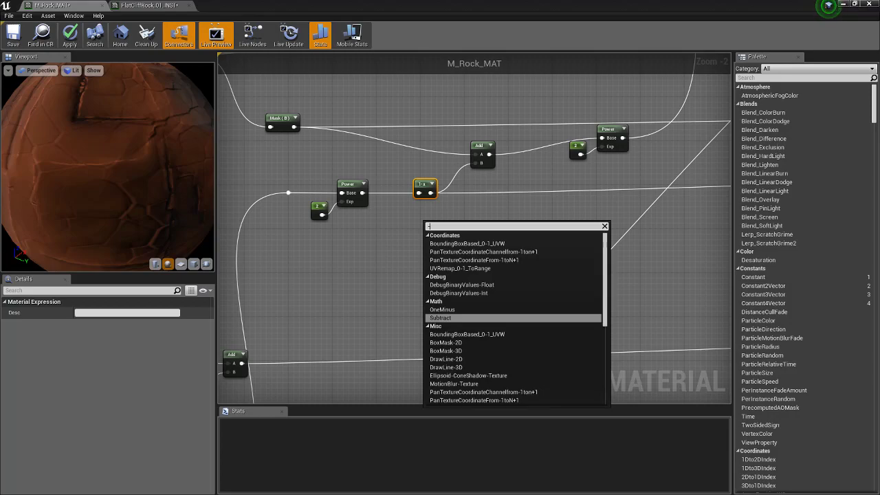
pyautogui.press('Escape')
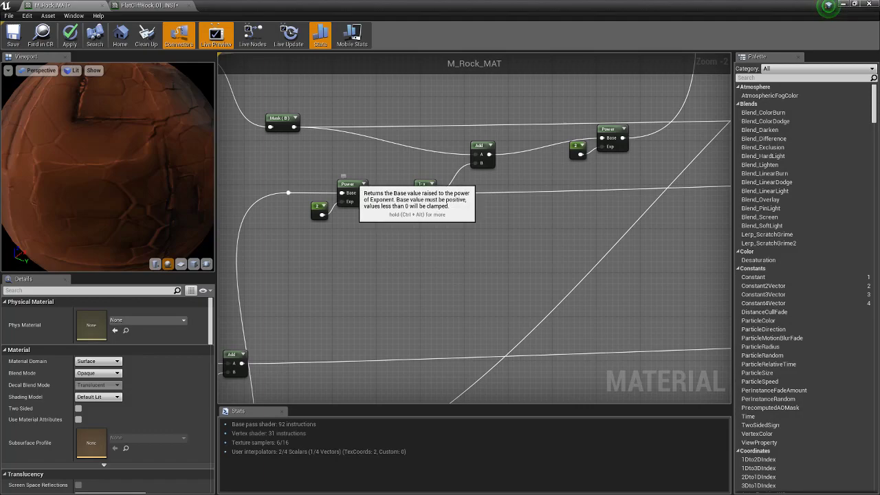
# - Start previewing the 1-x node and shift it slightly up and toward the Power node that feeds it
pyautogui.click(359, 194)
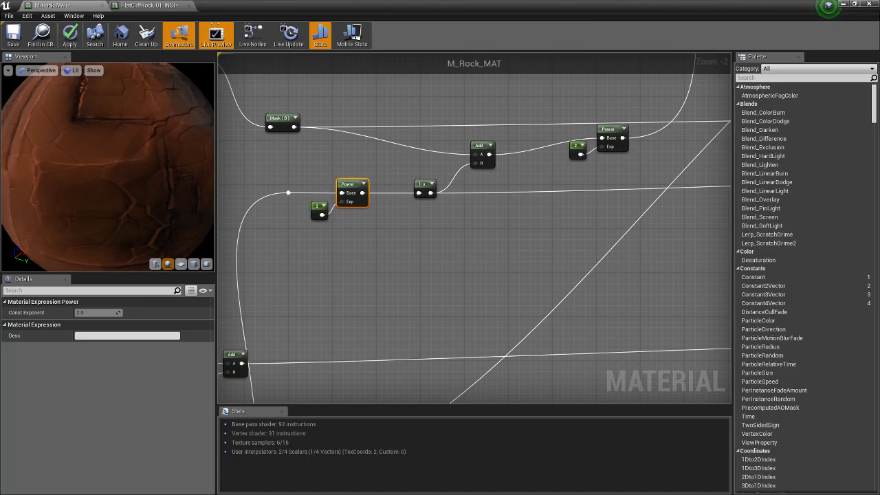
pyautogui.rightClick(422, 184)
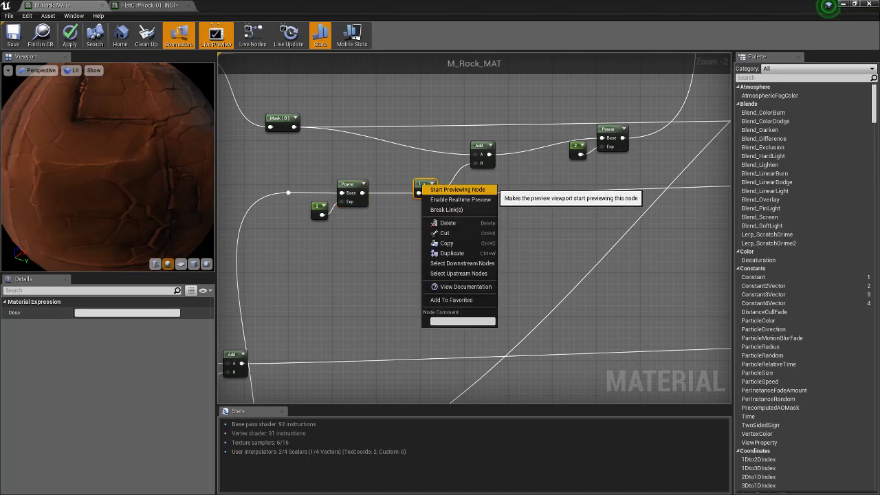
pyautogui.click(457, 189)
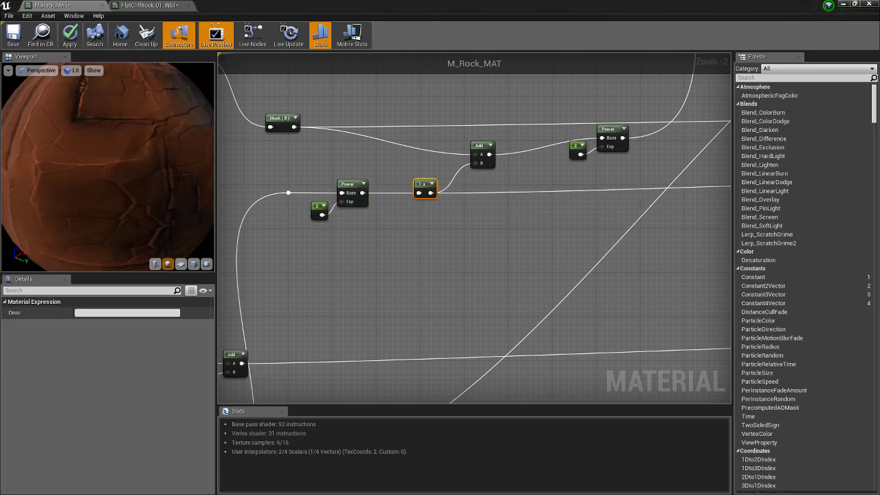
pyautogui.moveTo(430, 186); pyautogui.dragTo(415, 175)
# - Inspect the inverted mask from the 1-x node on the whole preview sphere from several sides
pyautogui.moveTo(107, 172); pyautogui.dragTo(108, 131, button='right')
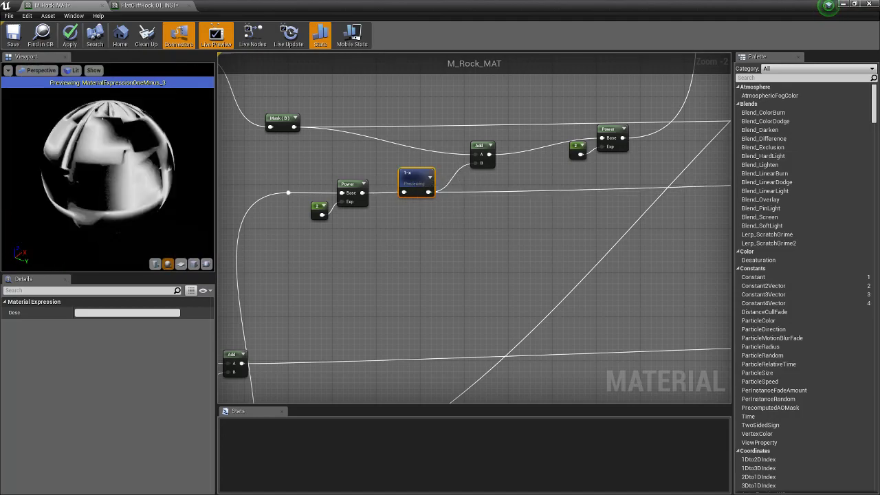
pyautogui.moveTo(108, 172); pyautogui.dragTo(198, 165)
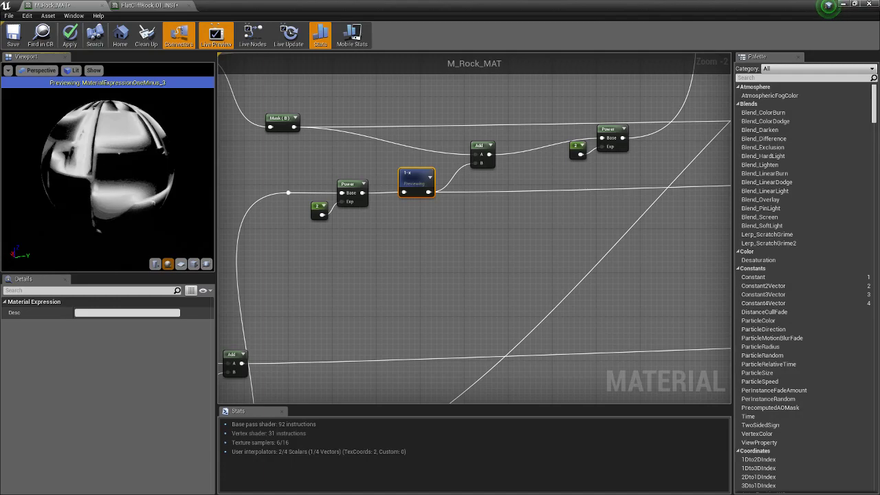
pyautogui.moveTo(108, 165); pyautogui.dragTo(99, 197)
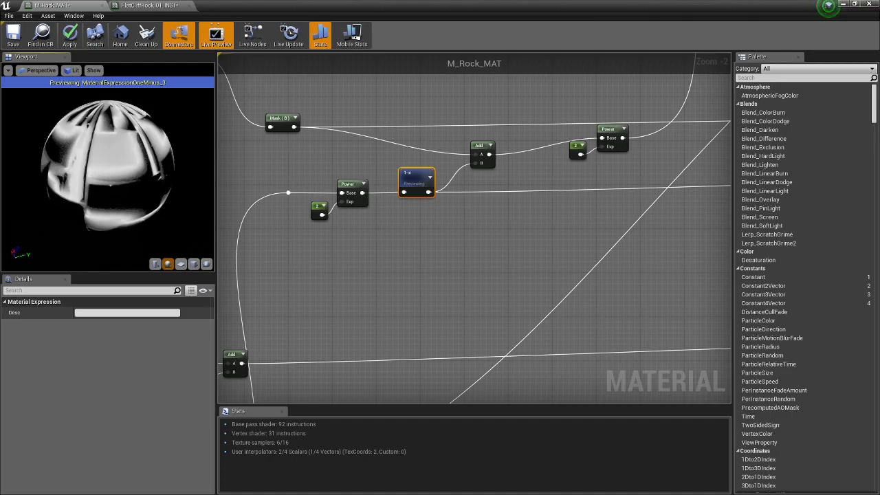
pyautogui.moveTo(108, 165); pyautogui.dragTo(165, 152)
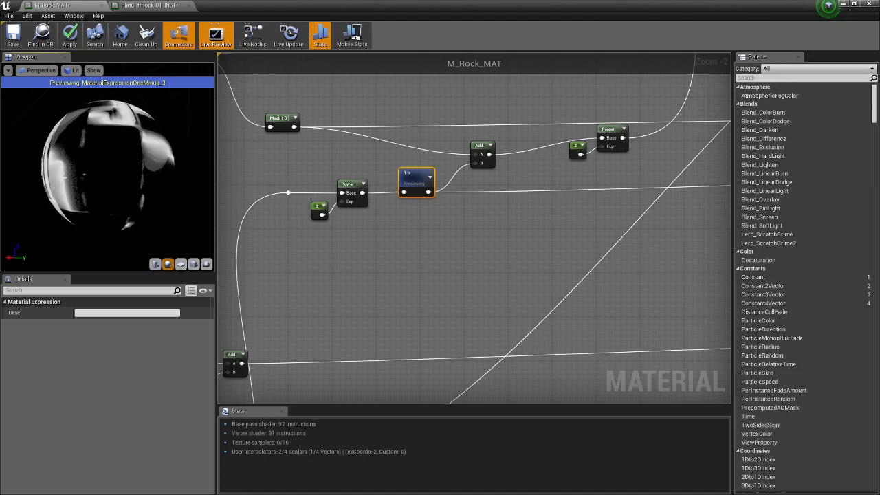
pyautogui.rightClick(415, 176)
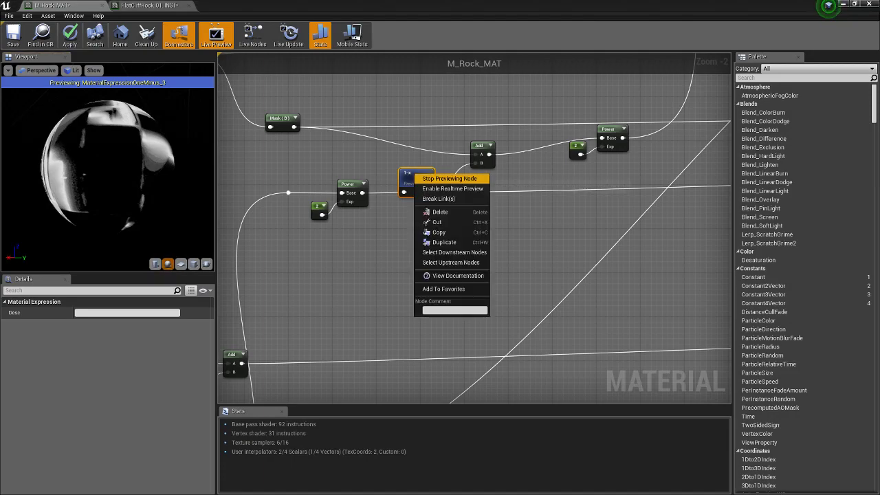
pyautogui.click(401, 276)
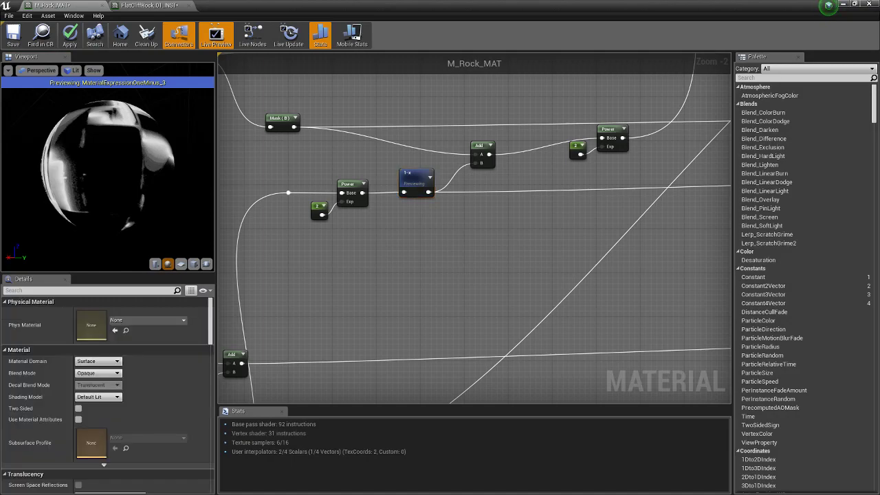
pyautogui.click(414, 177)
pyautogui.moveTo(501, 207); pyautogui.dragTo(498, 235, button='right')
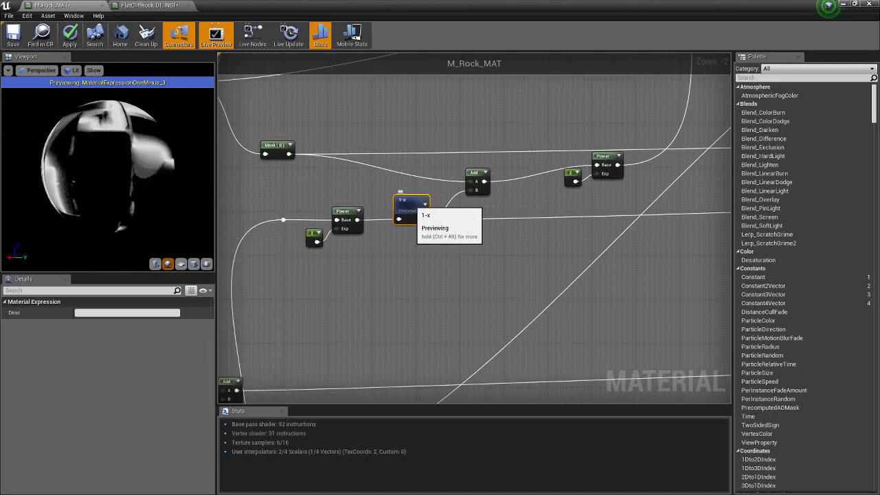
# - Start previewing the Add node that combines Mask (B) with 1-x, and shift it slightly toward the second Power node
pyautogui.click(472, 167)
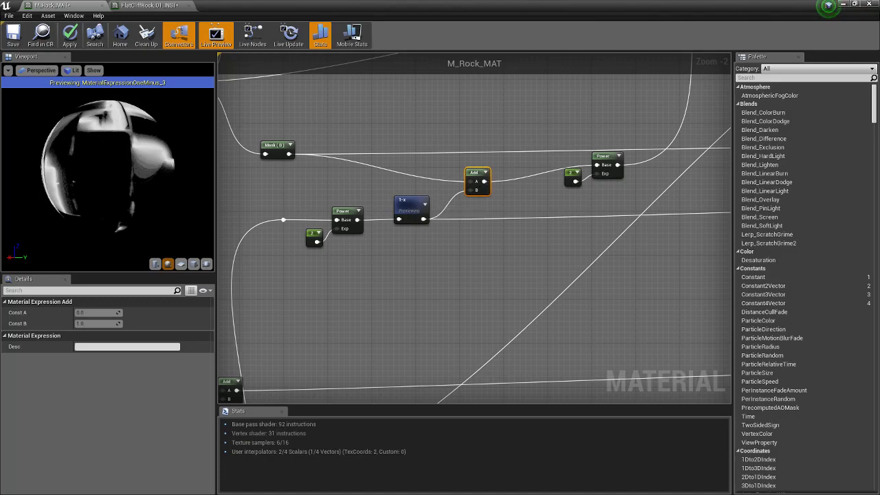
pyautogui.rightClick(475, 174)
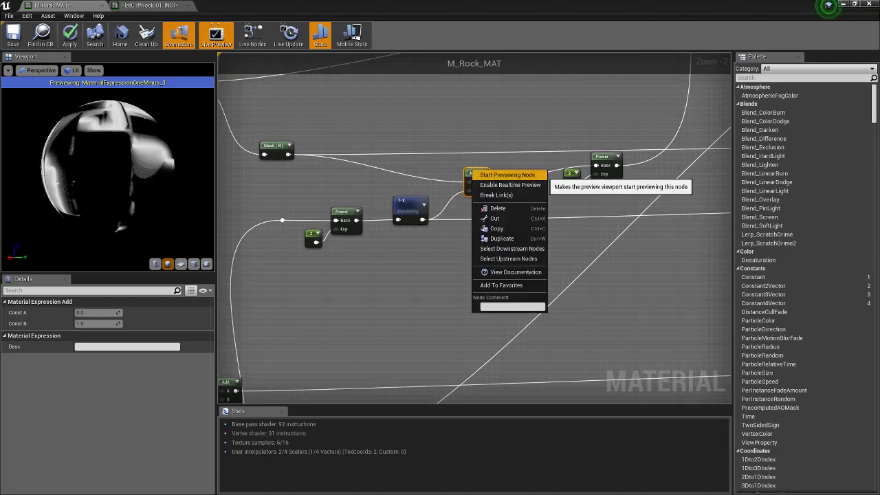
pyautogui.click(508, 175)
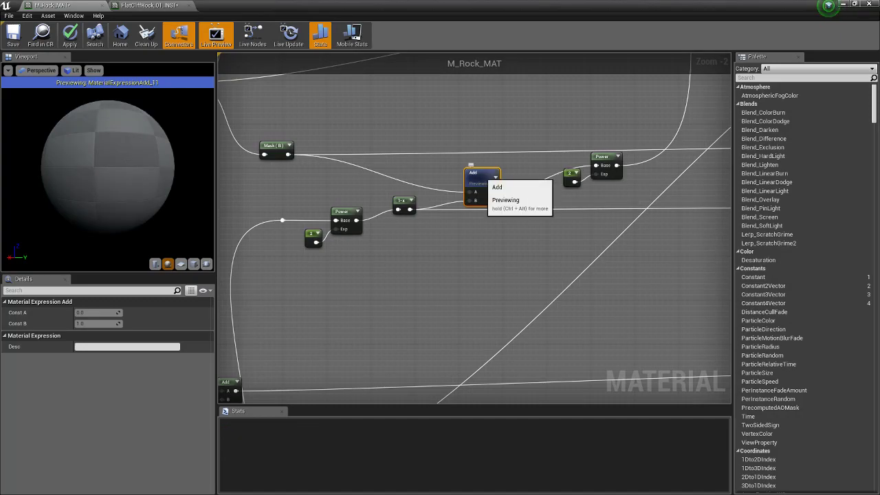
pyautogui.moveTo(481, 180); pyautogui.dragTo(492, 169)
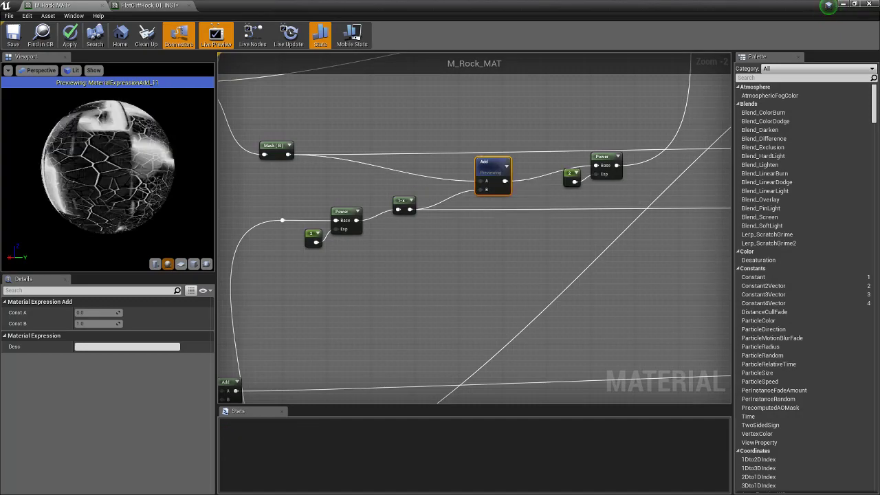
# - Inspect the Add node's combined crack and crevice mask from several sides of the preview sphere
pyautogui.moveTo(107, 167)
pyautogui.mouseDown()
pyautogui.moveTo(135, 155)
pyautogui.moveTo(148, 168)
pyautogui.moveTo(137, 182)
pyautogui.moveTo(107, 162)
pyautogui.mouseUp()
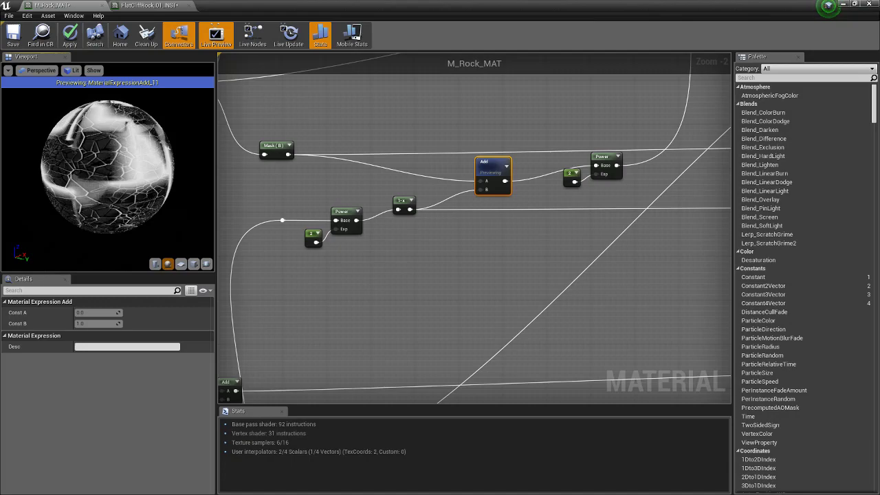
pyautogui.moveTo(108, 167); pyautogui.dragTo(189, 155)
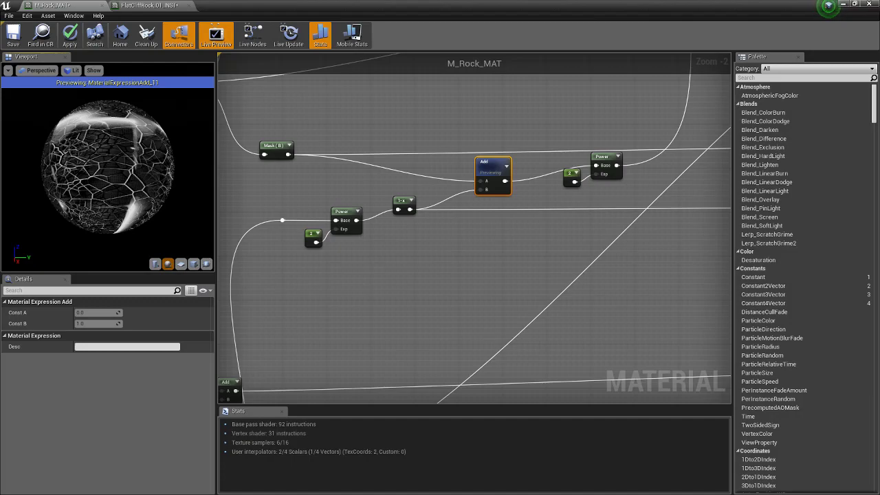
pyautogui.moveTo(107, 167); pyautogui.dragTo(128, 156)
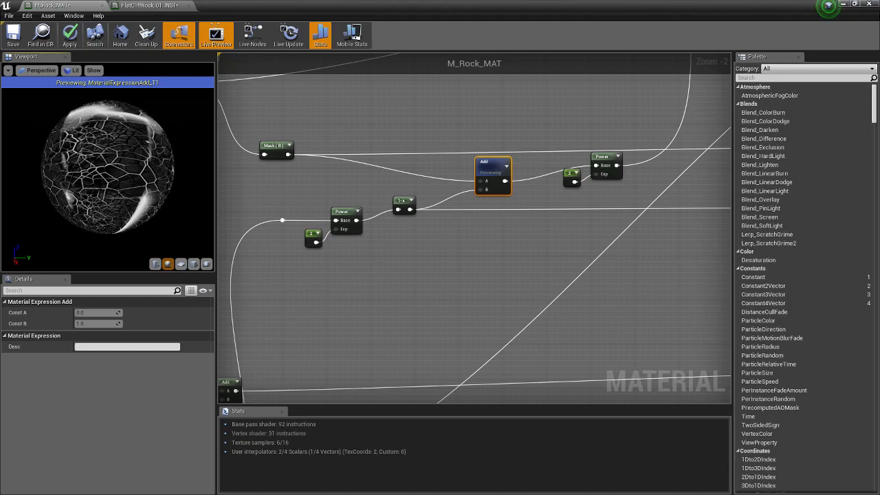
pyautogui.moveTo(108, 167); pyautogui.dragTo(110, 180)
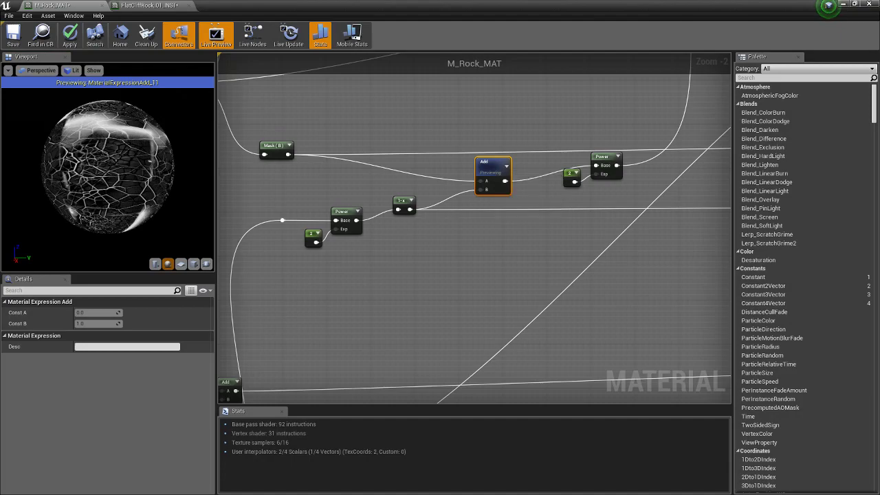
pyautogui.moveTo(575, 196); pyautogui.dragTo(541, 204, button='right')
pyautogui.moveTo(110, 167); pyautogui.dragTo(116, 169)
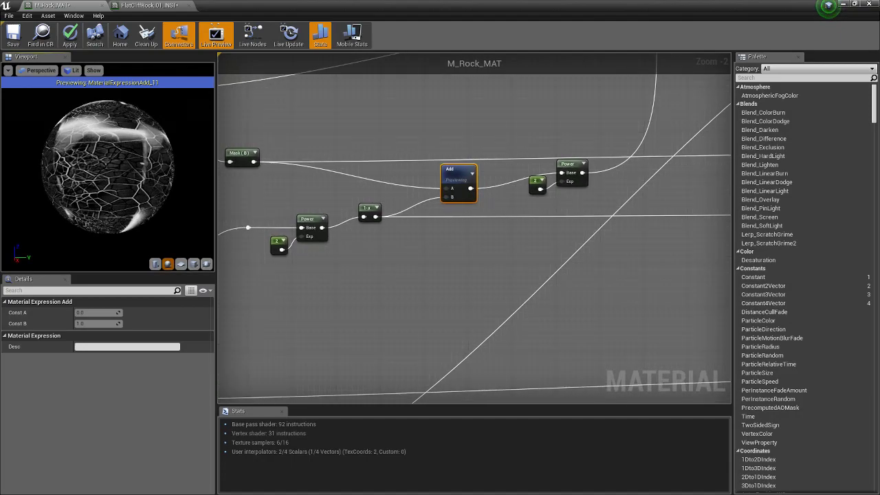
# - Switch the preview to the second Power node, which takes the Add node as its Base input
pyautogui.moveTo(540, 230); pyautogui.dragTo(491, 249, button='right')
pyautogui.moveTo(486, 225); pyautogui.dragTo(522, 195)
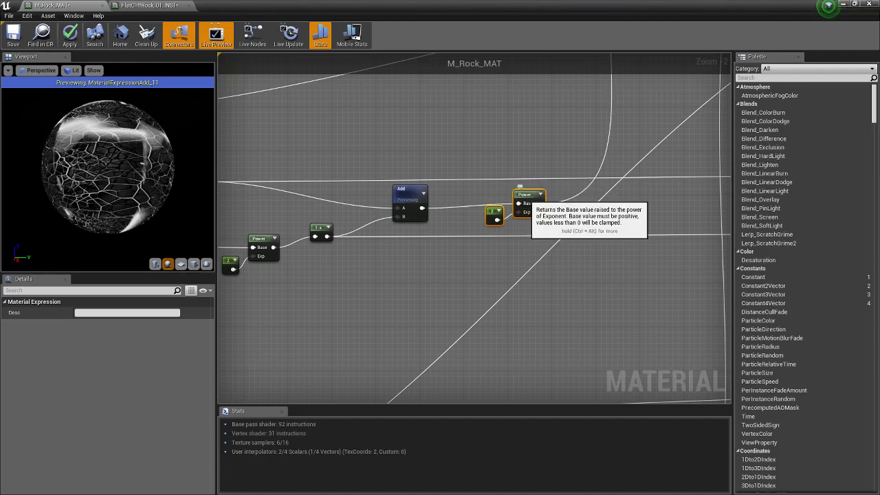
pyautogui.rightClick(524, 197)
pyautogui.click(542, 203)
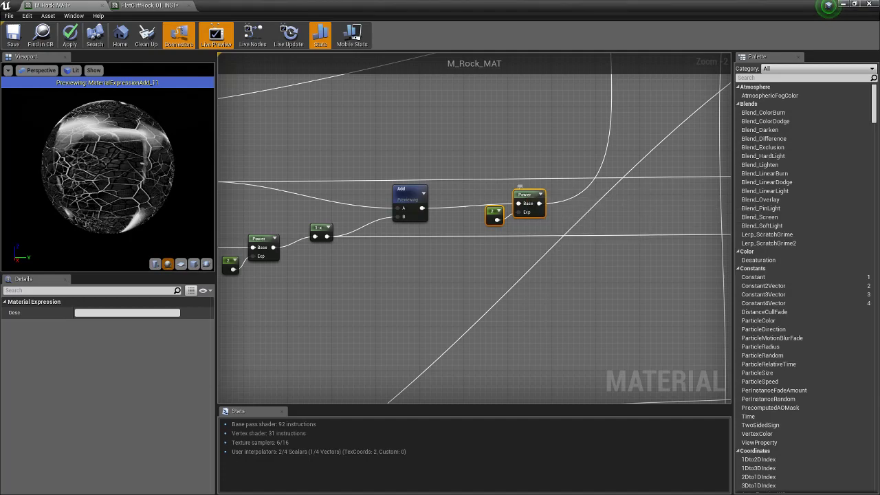
pyautogui.rightClick(527, 195)
pyautogui.click(561, 199)
pyautogui.click(528, 195)
pyautogui.rightClick(527, 196)
pyautogui.click(537, 199)
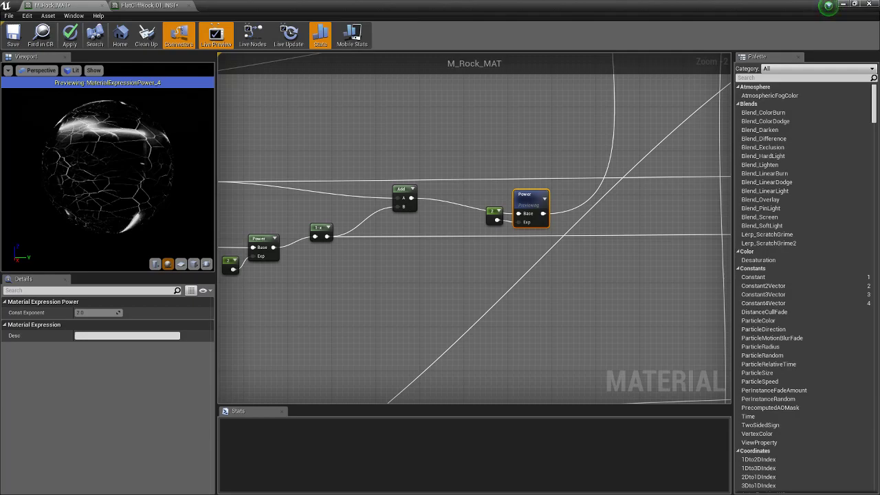
# - Inspect the second Power node's sharpened crack and crevice mask from several sides of the preview sphere
pyautogui.moveTo(108, 167); pyautogui.dragTo(137, 160)
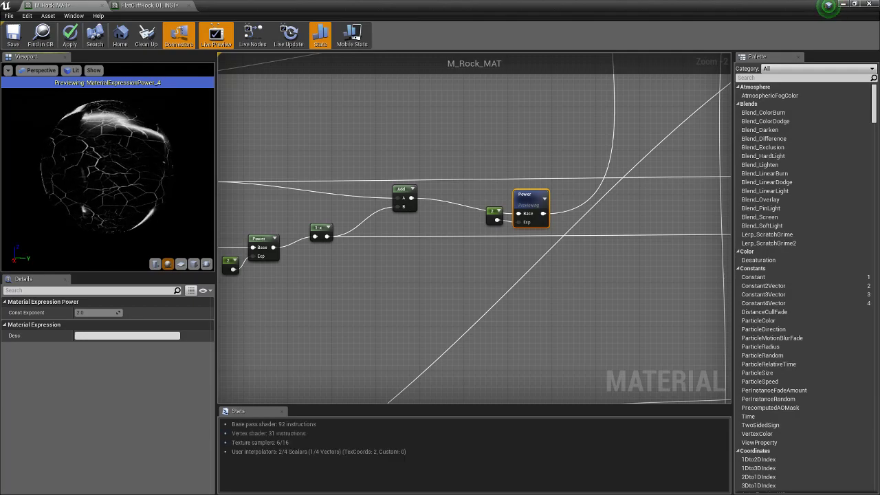
pyautogui.moveTo(108, 167); pyautogui.dragTo(48, 141)
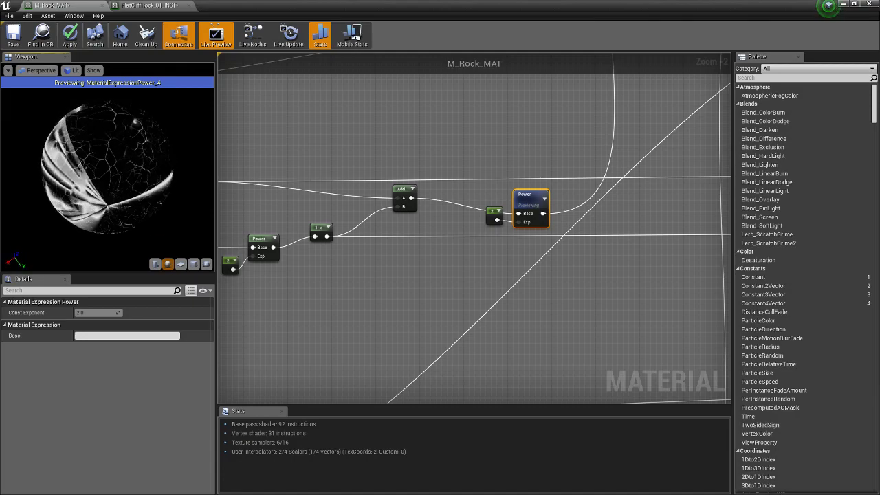
pyautogui.moveTo(108, 167); pyautogui.dragTo(90, 172)
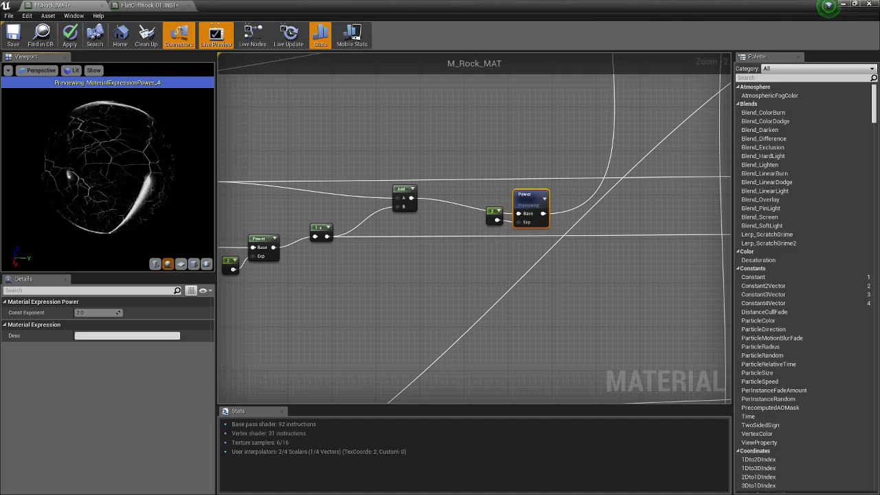
pyautogui.moveTo(108, 167); pyautogui.dragTo(107, 141, button='right')
pyautogui.moveTo(108, 167); pyautogui.dragTo(102, 206)
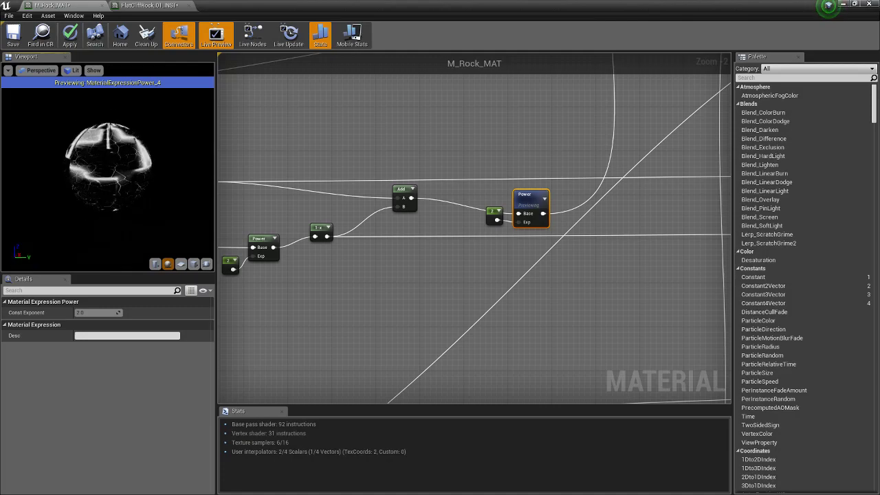
# - Trace the second Power node's output to the Lerp whose Alpha it drives, select that Lerp, and check the mask on the preview sphere
pyautogui.moveTo(383, 90); pyautogui.dragTo(225, 182, button='right')
pyautogui.scroll(-2, 411, 210)
pyautogui.moveTo(411, 209); pyautogui.dragTo(408, 284, button='right')
pyautogui.moveTo(473, 192); pyautogui.dragTo(454, 209, button='right')
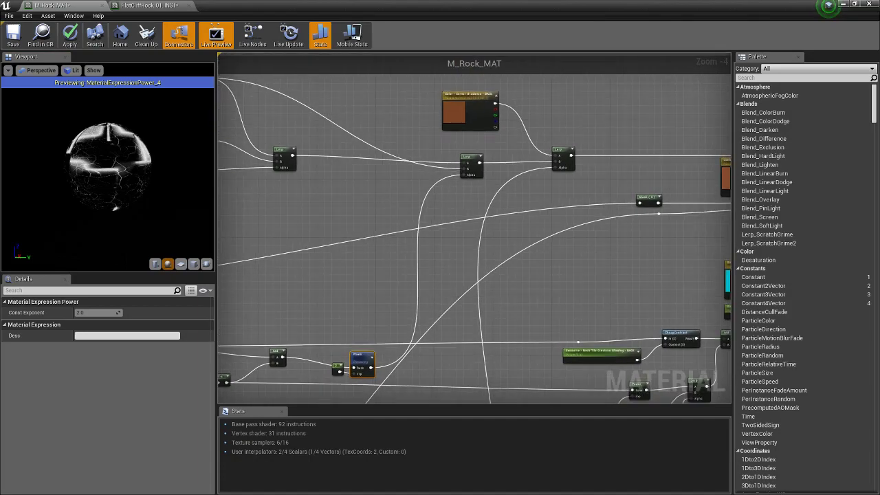
pyautogui.click(470, 159)
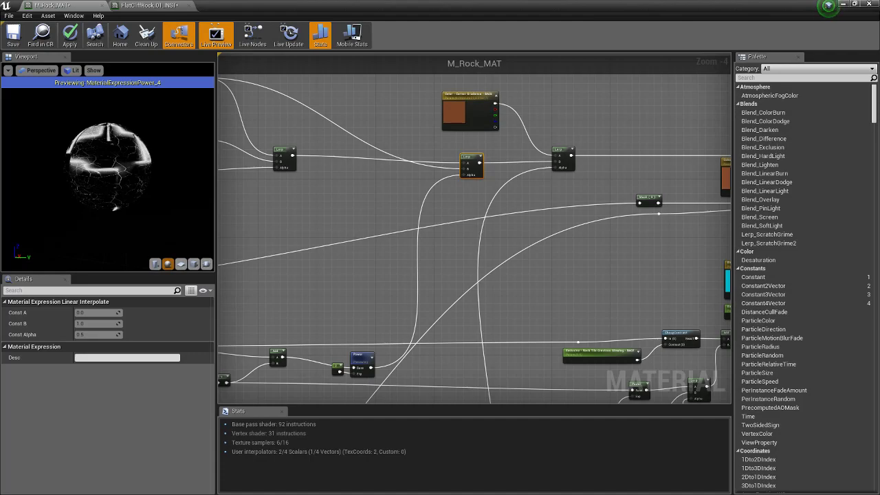
pyautogui.moveTo(128, 171); pyautogui.dragTo(103, 172)
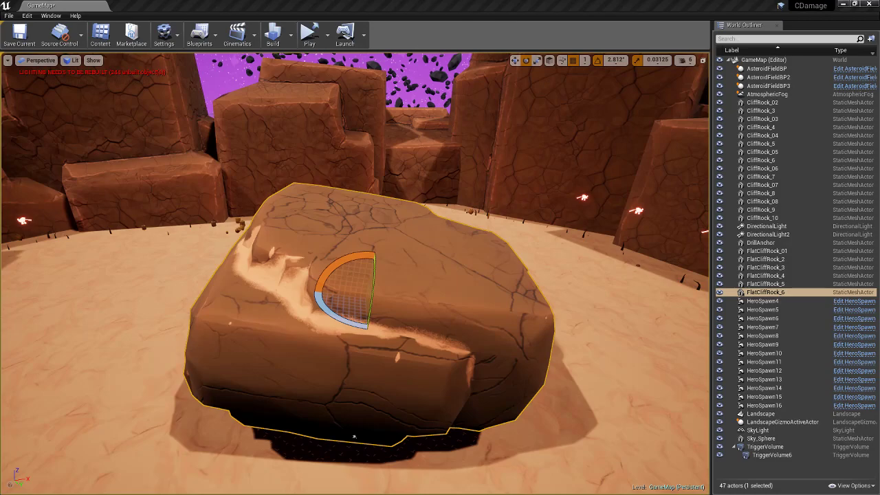
# - In the GameMap level, rotate the FlatCliffRock_6 rock to see how the crevice fill looks on its other sides
pyautogui.moveTo(331, 268); pyautogui.dragTo(475, 103)
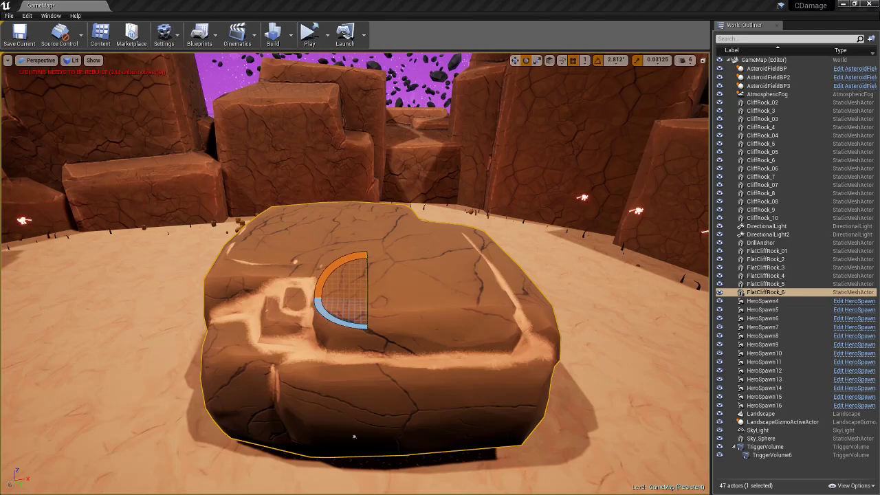
# - Fly up to the surrounding cliff rocks in the level and examine their crevices, cracks and edges up close
pyautogui.moveTo(354, 437); pyautogui.dragTo(346, 376, button='right')
pyautogui.press('d')
pyautogui.press('w')
pyautogui.press('w')
pyautogui.press('s')
pyautogui.press('d')
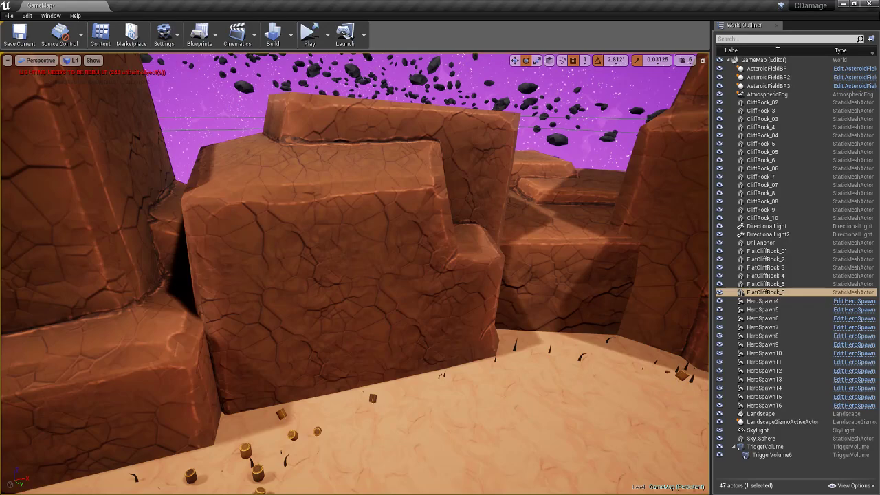
pyautogui.moveTo(355, 274); pyautogui.dragTo(382, 282, button='right')
pyautogui.press('w')
pyautogui.press('d')
pyautogui.press('s')
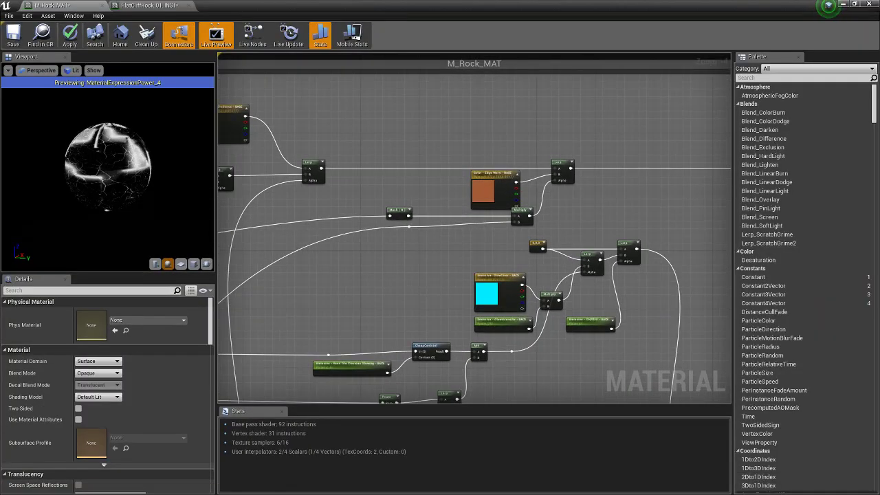
# - In the M_Rock_MAT graph, find the Color - Corner Gradence - BACE parameter and shift it slightly up and right, above the two Lerp nodes
pyautogui.moveTo(317, 202); pyautogui.dragTo(723, 229, button='right')
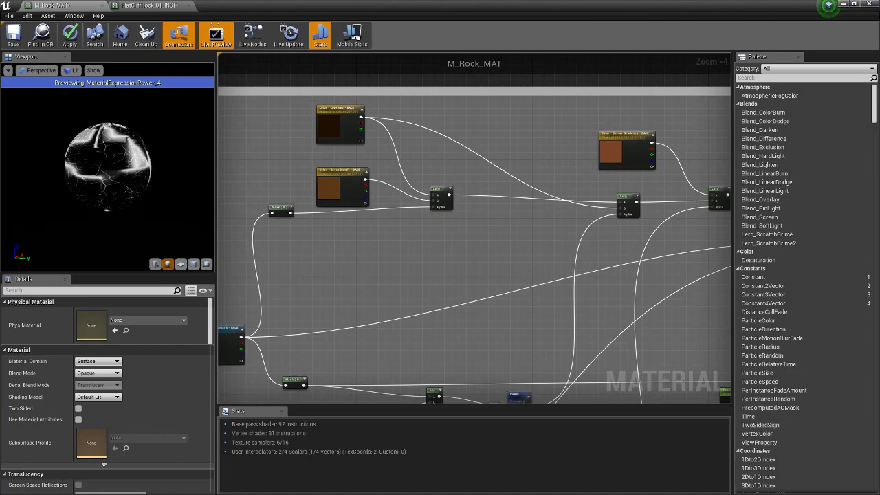
pyautogui.moveTo(528, 232); pyautogui.dragTo(422, 228, button='right')
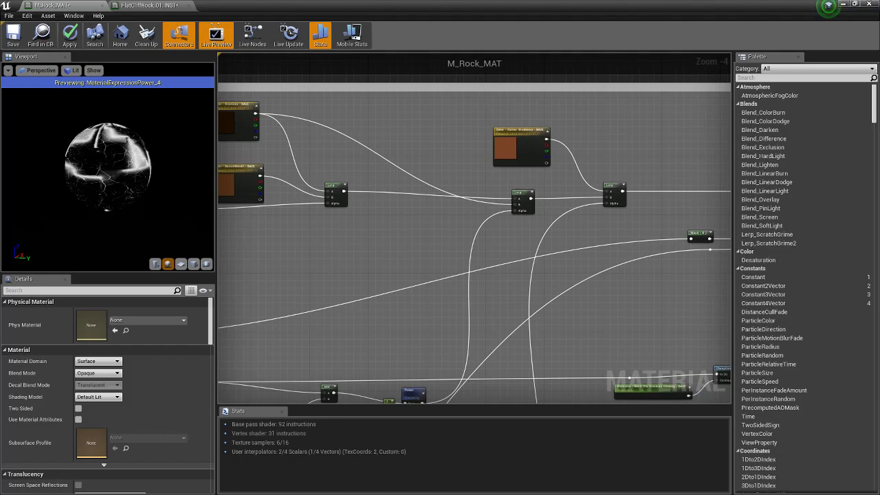
pyautogui.click(517, 150)
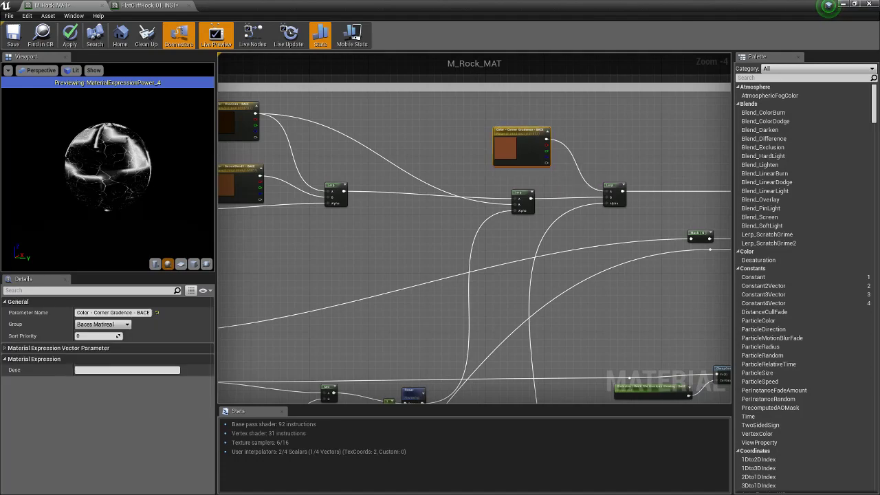
pyautogui.click(454, 155)
pyautogui.moveTo(512, 241); pyautogui.dragTo(423, 277, button='right')
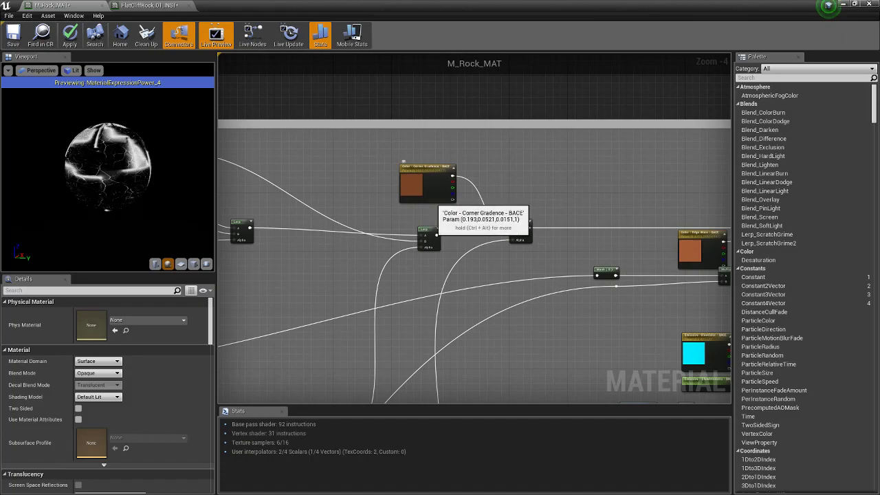
pyautogui.click(413, 196)
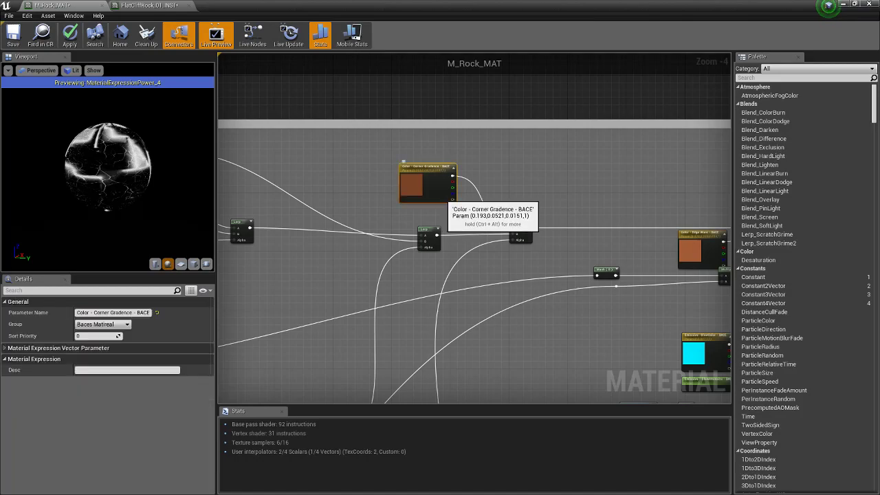
pyautogui.scroll(3, 411, 198)
pyautogui.moveTo(420, 238); pyautogui.dragTo(368, 231, button='right')
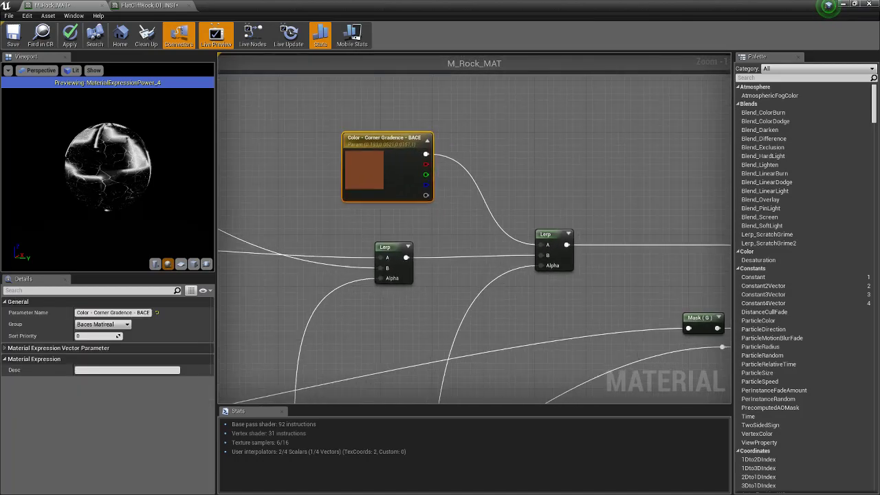
pyautogui.moveTo(399, 189); pyautogui.dragTo(425, 169)
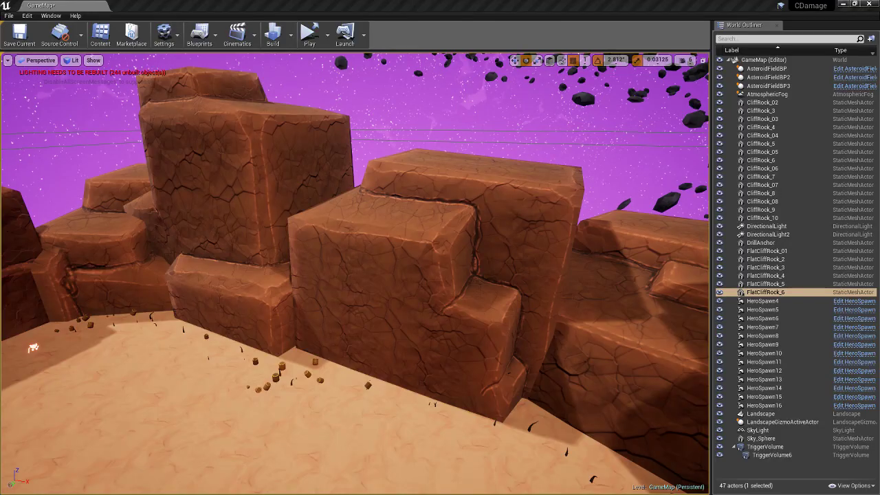
# - Examine the corner gradient coloring on the tops and sides of the cliff rocks from above and around the level
pyautogui.moveTo(355, 273); pyautogui.dragTo(747, 362, button='right')
pyautogui.press('s')
pyautogui.press('w')
pyautogui.press('s')
pyautogui.press('s')
pyautogui.press('a')
pyautogui.press('a')
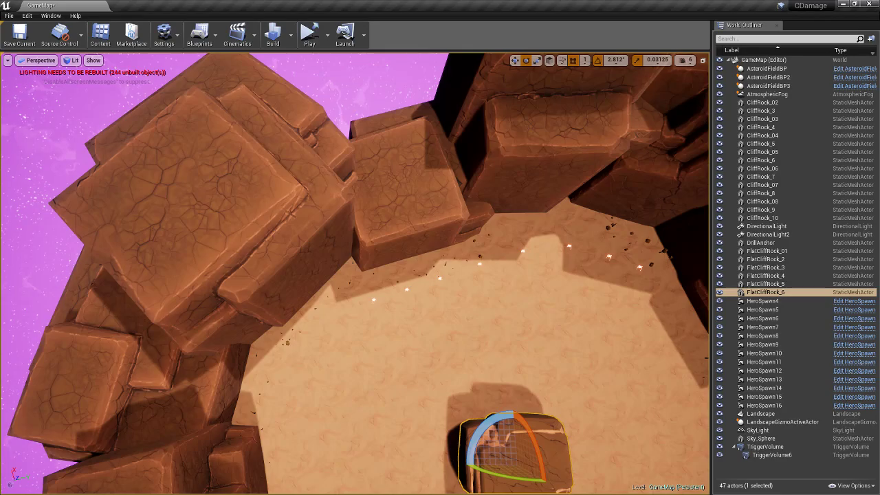
pyautogui.moveTo(355, 273); pyautogui.dragTo(344, 201, button='right')
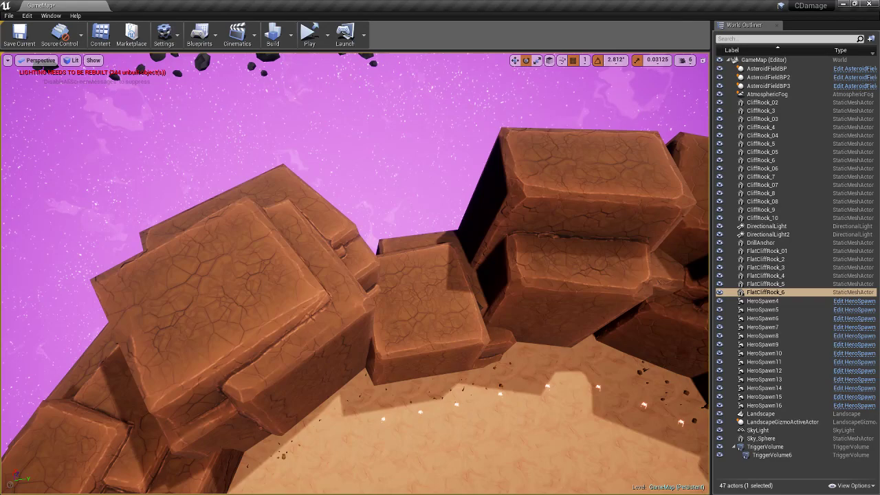
pyautogui.moveTo(355, 274); pyautogui.dragTo(457, 242, button='right')
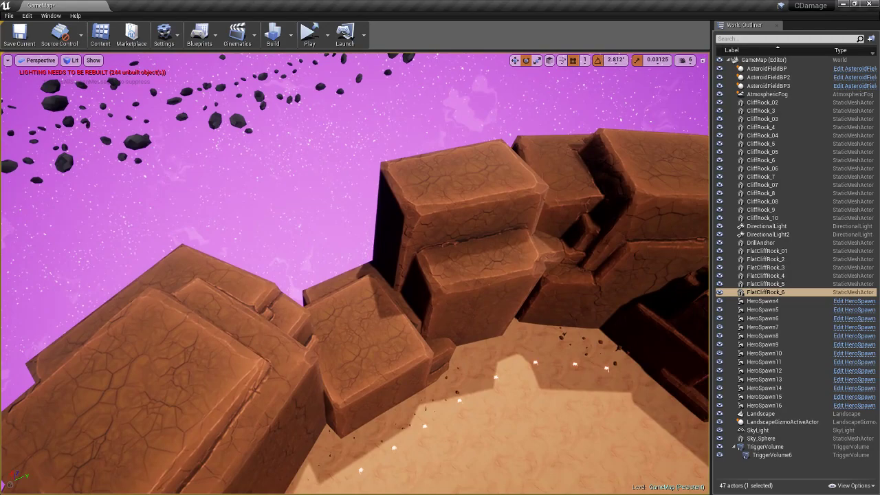
pyautogui.moveTo(355, 274); pyautogui.dragTo(457, 267, button='right')
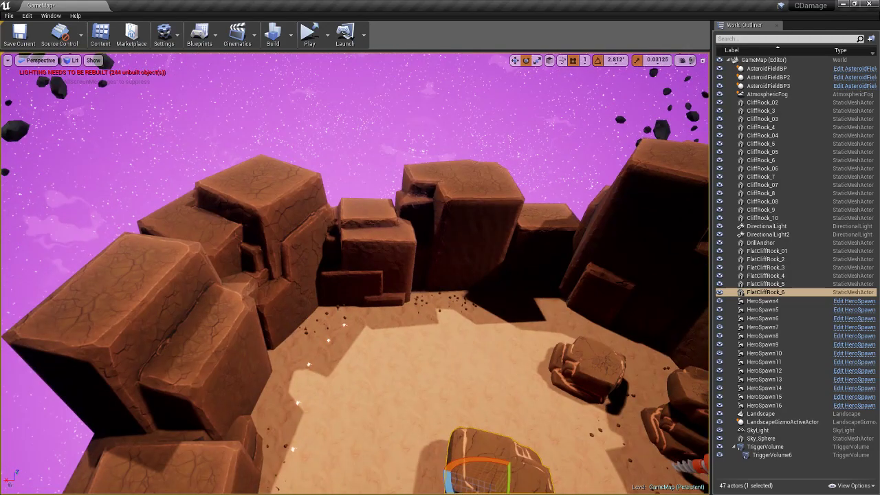
pyautogui.scroll(-2, 354, 273)
pyautogui.moveTo(355, 274); pyautogui.dragTo(386, 289, button='right')
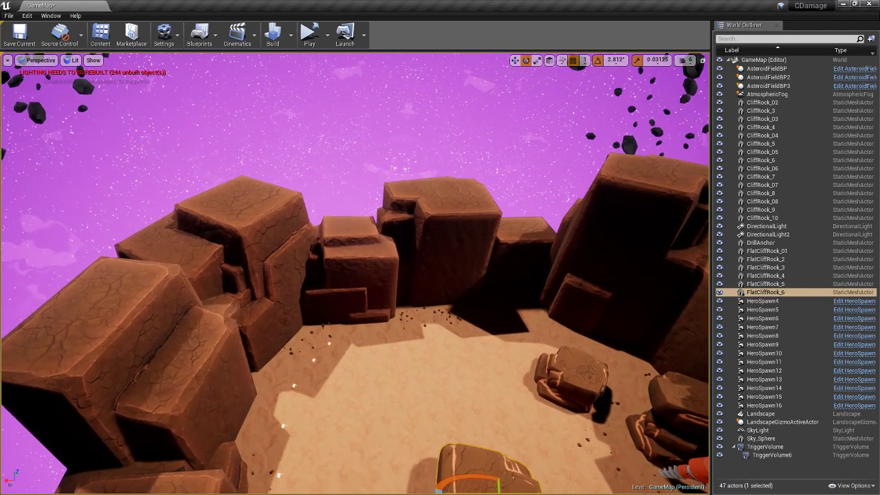
pyautogui.moveTo(355, 273); pyautogui.dragTo(324, 302, button='right')
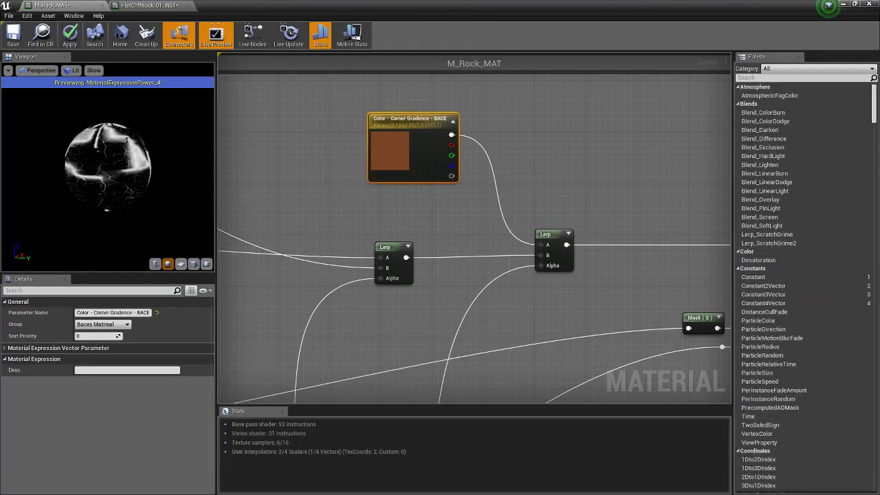
# - Trace the graph back to the mask texture and start previewing its Mask (B) node
pyautogui.moveTo(605, 227); pyautogui.dragTo(545, 176, button='right')
pyautogui.scroll(-3, 545, 175)
pyautogui.moveTo(477, 279); pyautogui.dragTo(523, 38, button='right')
pyautogui.moveTo(484, 319); pyautogui.dragTo(759, 136, button='right')
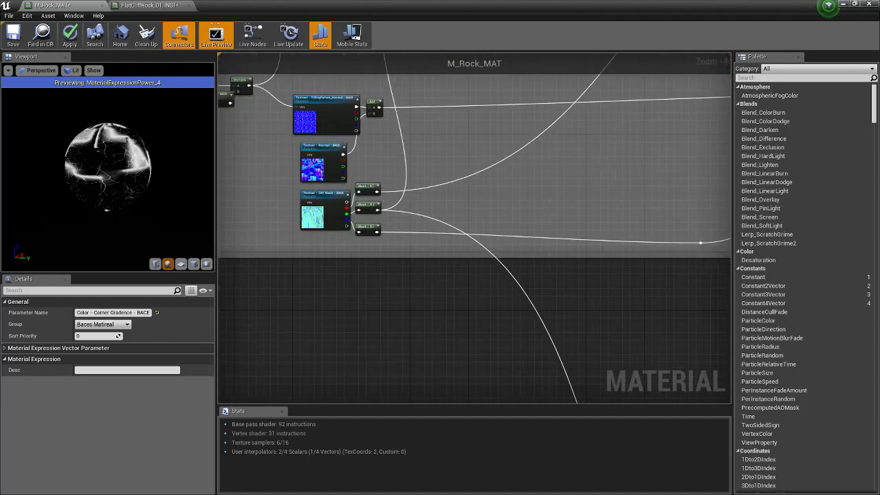
pyautogui.click(368, 229)
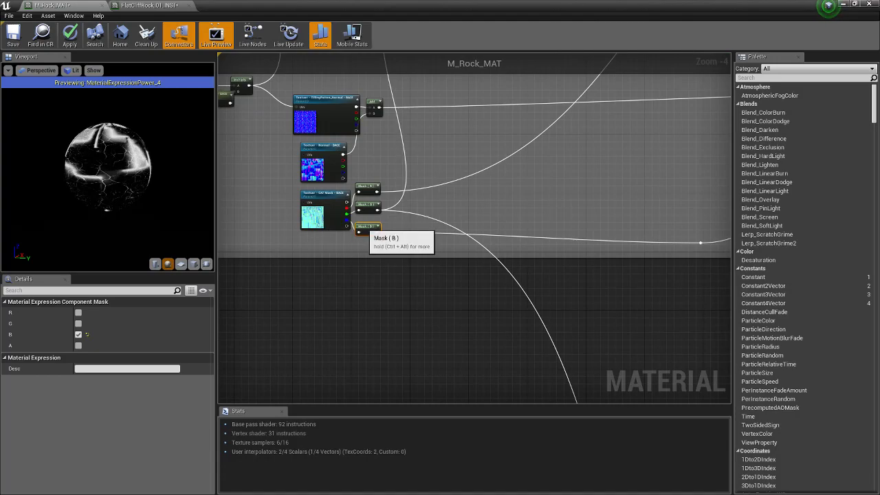
pyautogui.rightClick(364, 231)
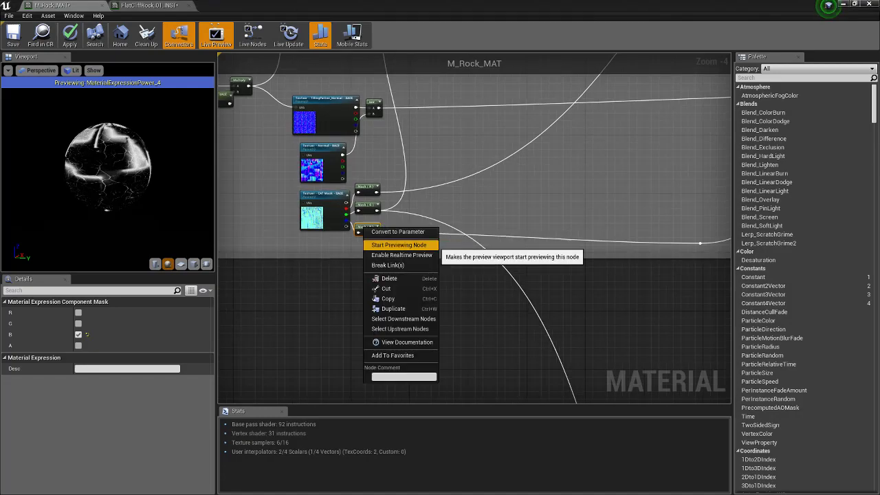
pyautogui.click(398, 245)
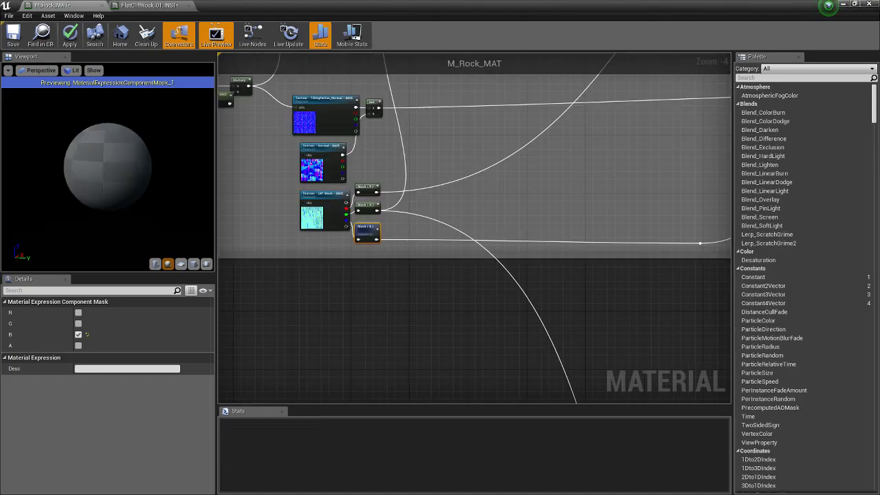
# - Inspect the Mask (B) channel's soft crevice shading from several sides of the preview sphere
pyautogui.moveTo(124, 167); pyautogui.dragTo(85, 171)
pyautogui.scroll(2, 108, 167)
pyautogui.scroll(4, 108, 167)
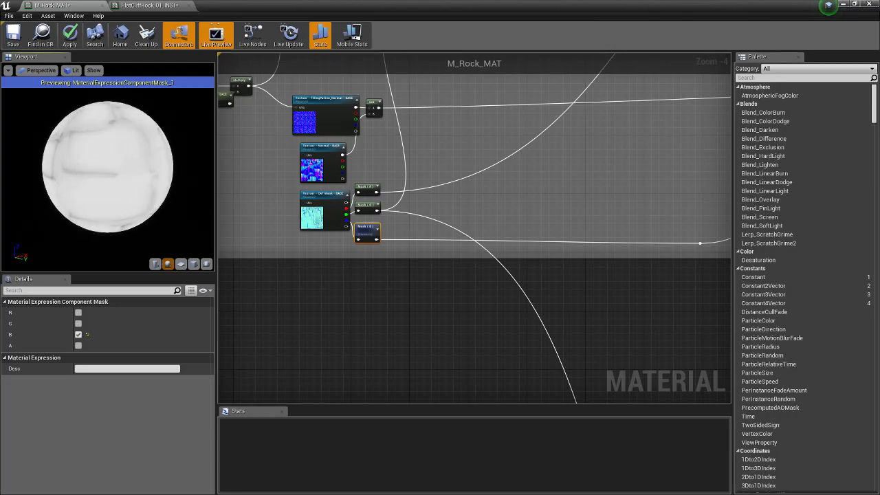
pyautogui.moveTo(108, 167); pyautogui.dragTo(110, 165, button='right')
pyautogui.moveTo(108, 167); pyautogui.dragTo(145, 180)
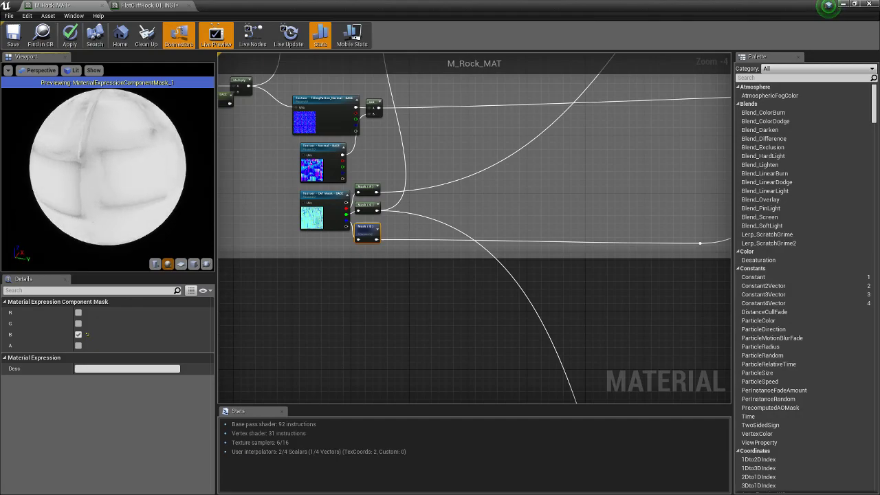
pyautogui.moveTo(108, 167); pyautogui.dragTo(108, 182, button='right')
pyautogui.moveTo(108, 167); pyautogui.dragTo(67, 170)
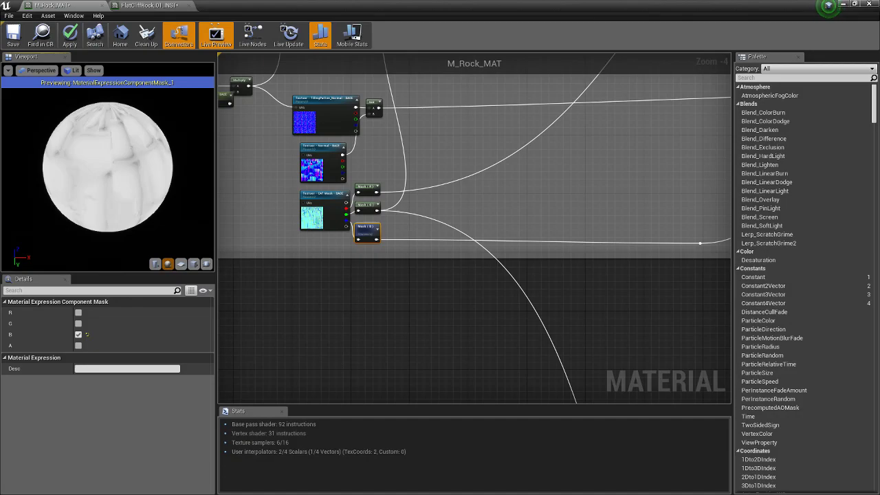
pyautogui.moveTo(131, 168); pyautogui.dragTo(69, 162)
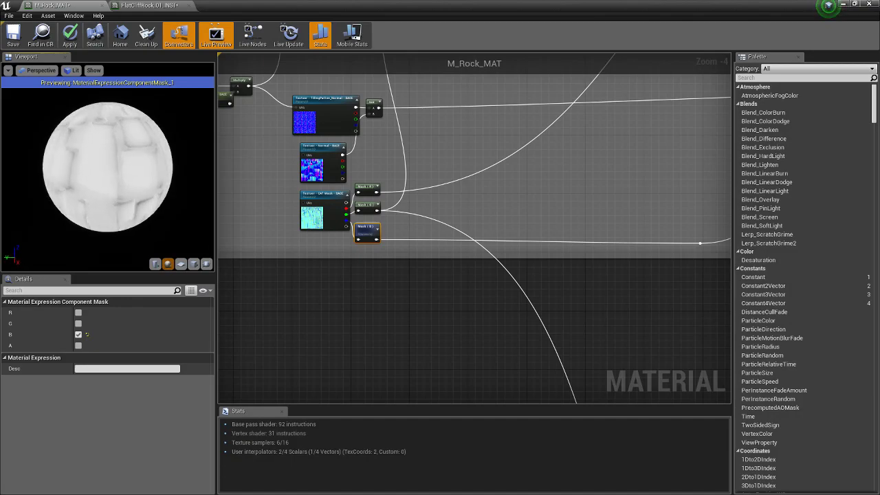
# - Stop previewing the Mask (B) node so the preview sphere shows the full material
pyautogui.moveTo(563, 209)
pyautogui.mouseDown(button='right')
pyautogui.moveTo(415, 220)
pyautogui.moveTo(571, 223)
pyautogui.mouseUp(button='right')
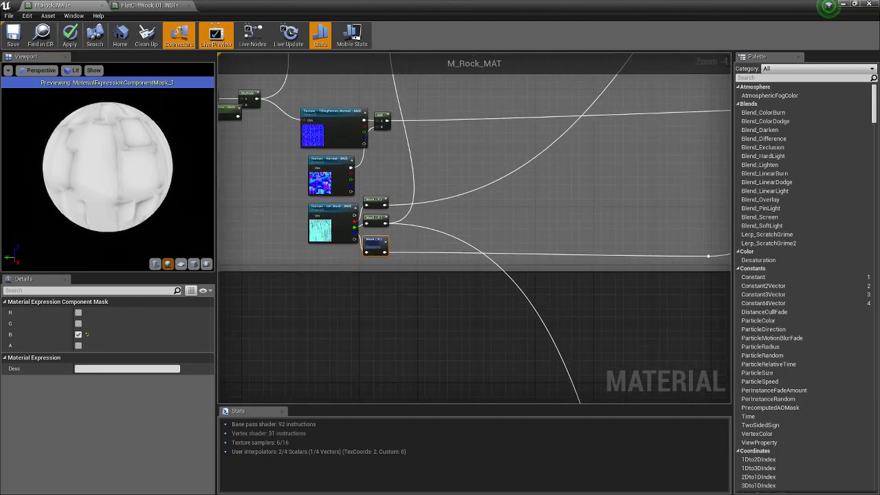
pyautogui.rightClick(372, 240)
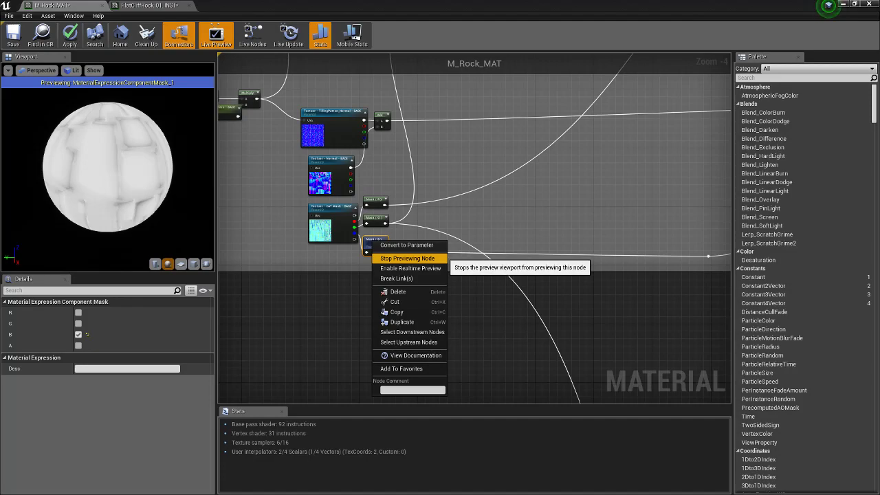
pyautogui.click(407, 258)
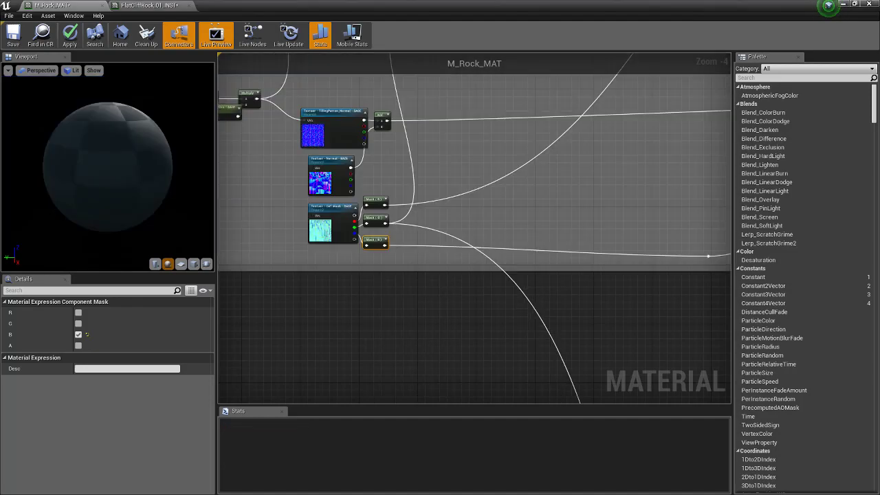
pyautogui.moveTo(645, 311); pyautogui.dragTo(610, 305, button='right')
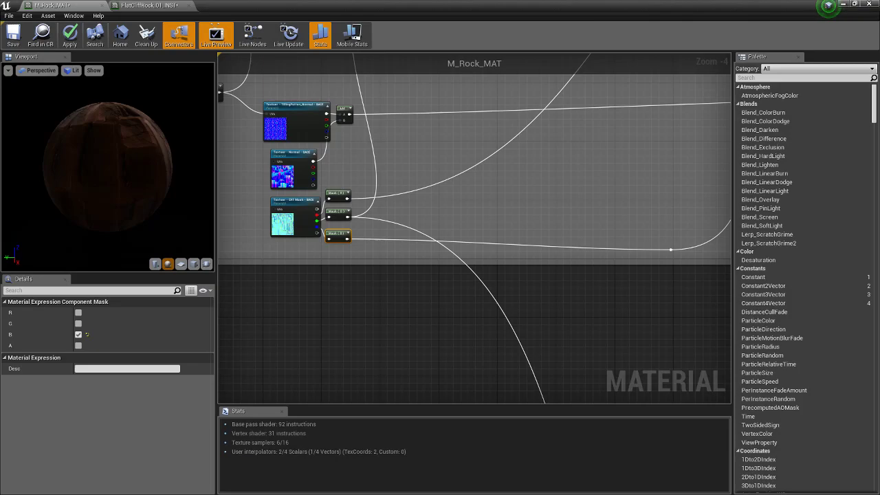
# - Add a CheapContrast node to the empty graph area just above the Mask (B) connection
pyautogui.moveTo(131, 165); pyautogui.dragTo(41, 159)
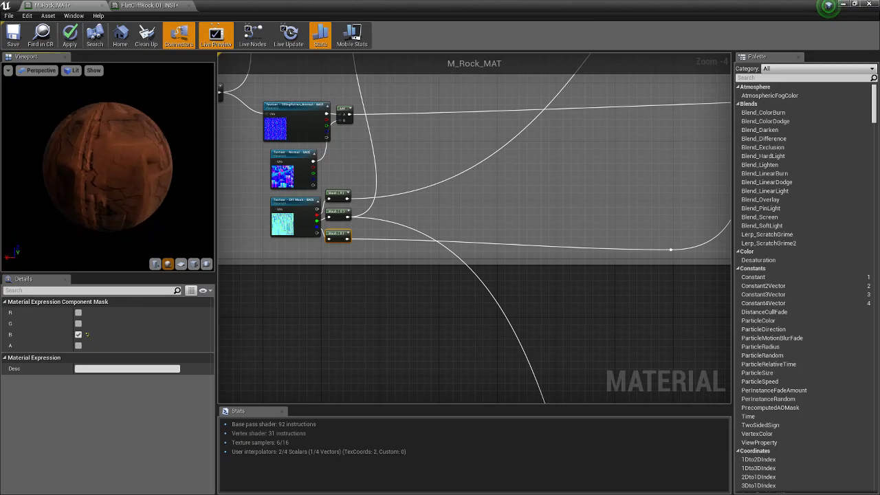
pyautogui.rightClick(441, 260)
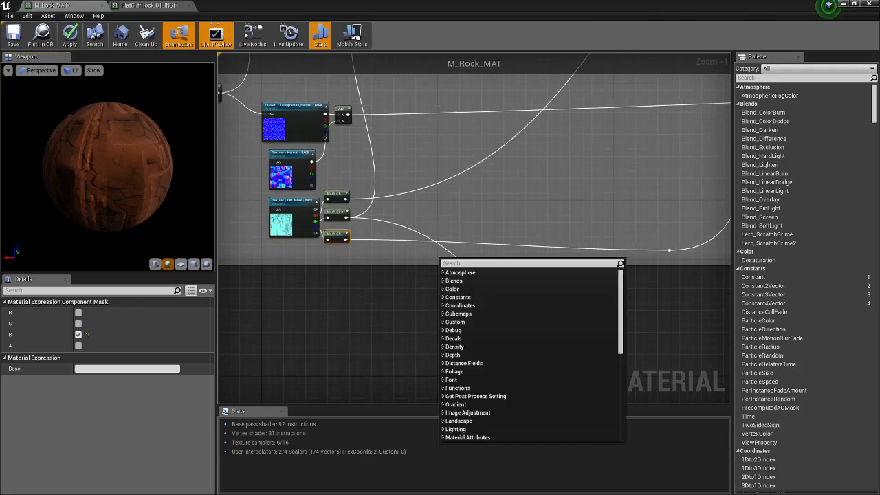
pyautogui.rightClick(462, 209)
pyautogui.write('con')
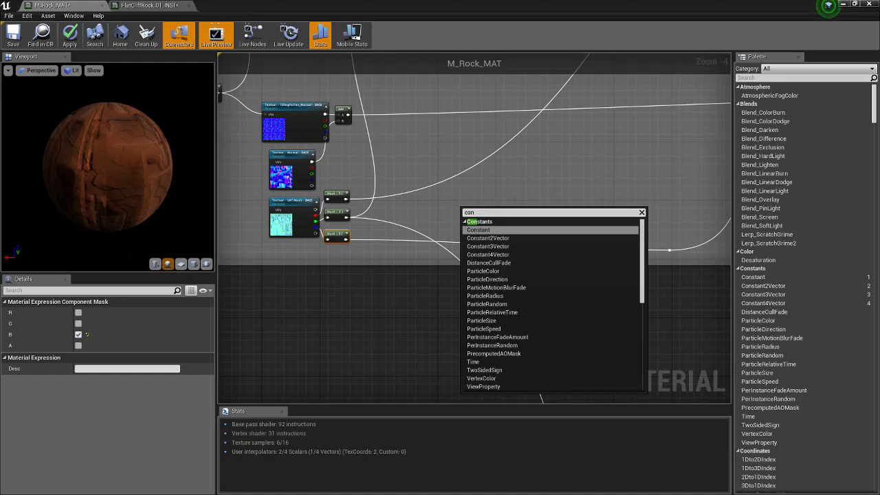
pyautogui.write('t')
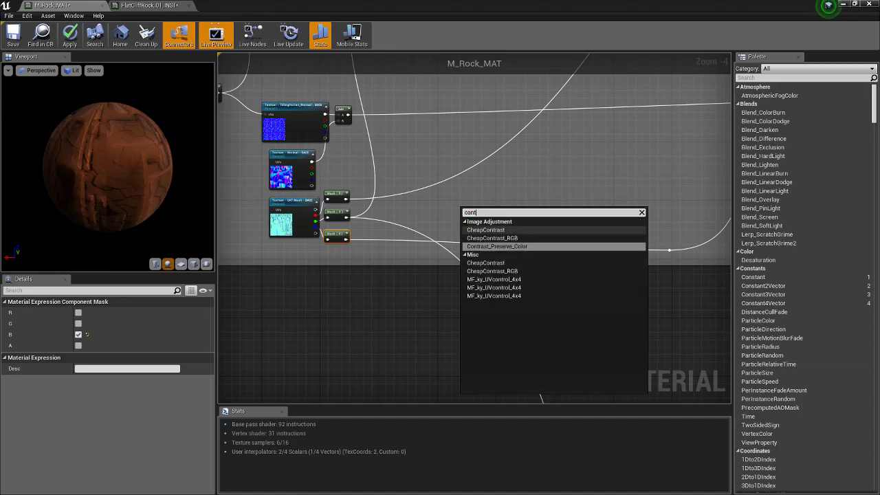
pyautogui.press('Return')
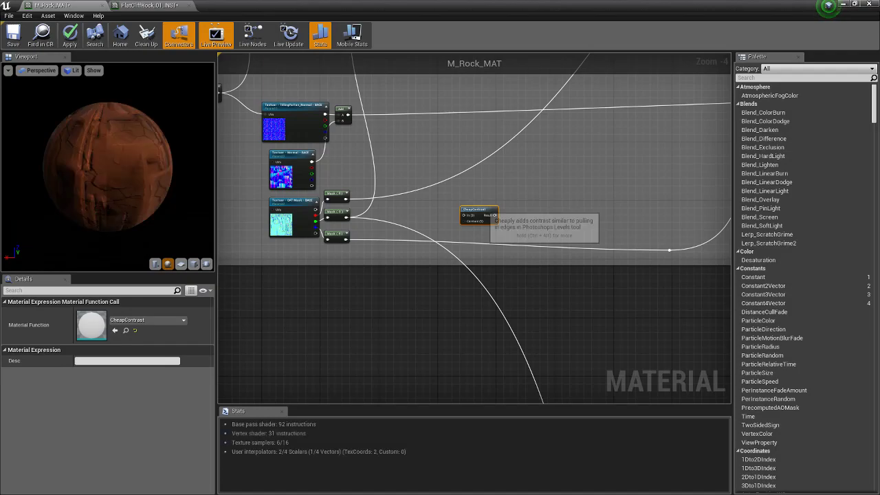
pyautogui.moveTo(484, 214); pyautogui.dragTo(509, 231)
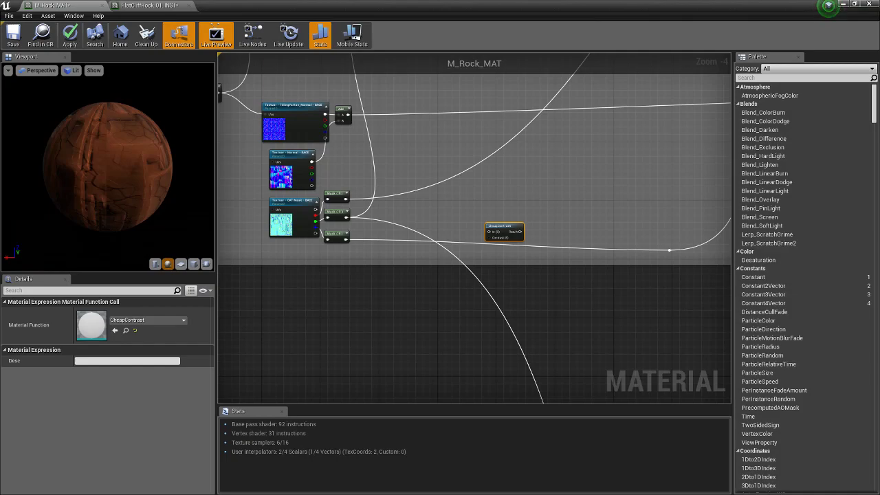
pyautogui.moveTo(502, 229); pyautogui.dragTo(505, 224)
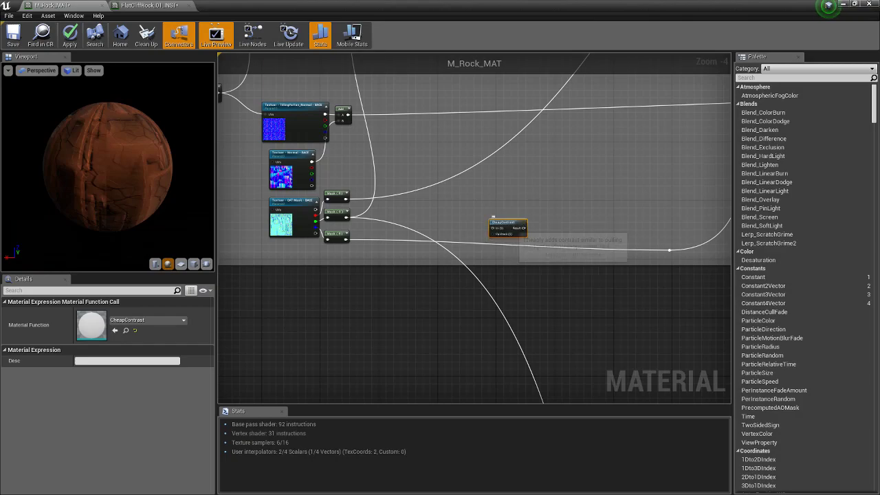
# - Delete the newly added CheapContrast node from the graph
pyautogui.press('Delete')
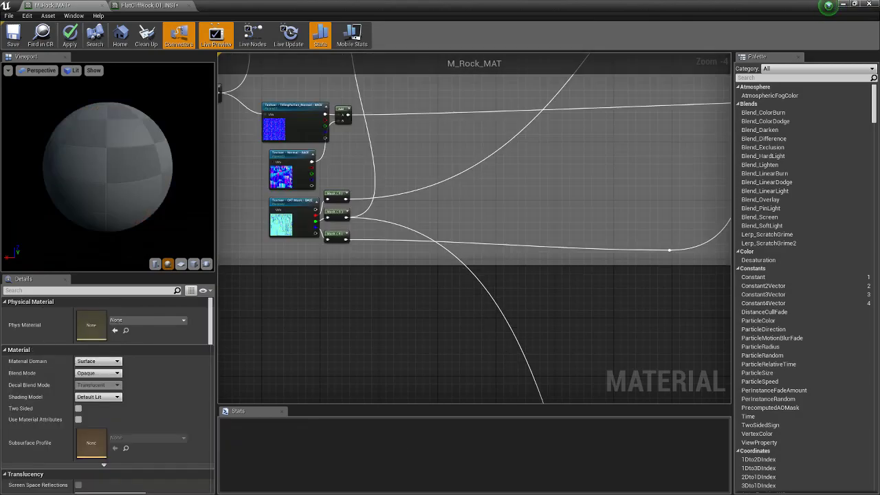
pyautogui.rightClick(505, 226)
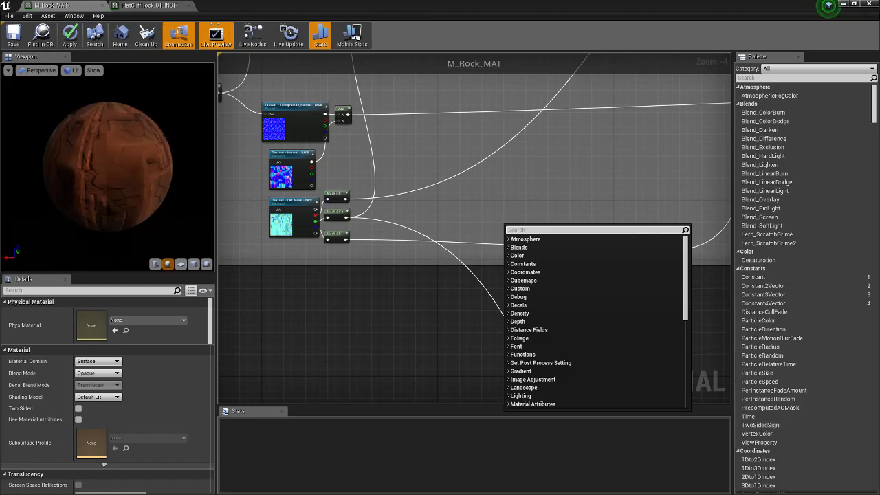
pyautogui.press('Escape')
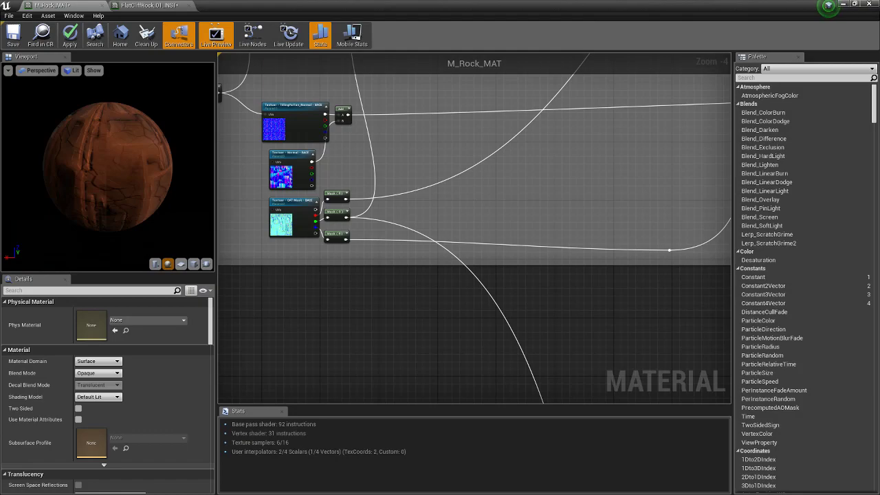
# - Follow the graph to the end of the base material section and examine the MakeMaterialAttributes node's connected inputs
pyautogui.scroll(-3, 430, 241)
pyautogui.moveTo(588, 178); pyautogui.dragTo(432, 314, button='right')
pyautogui.moveTo(603, 279); pyautogui.dragTo(505, 252, button='right')
pyautogui.scroll(5, 476, 155)
pyautogui.scroll(-2, 358, 95)
pyautogui.moveTo(488, 203); pyautogui.dragTo(352, 194, button='right')
pyautogui.moveTo(298, 160); pyautogui.dragTo(375, 226, button='right')
pyautogui.moveTo(585, 183); pyautogui.dragTo(341, 187, button='right')
pyautogui.moveTo(607, 201); pyautogui.dragTo(360, 190, button='right')
pyautogui.moveTo(162, 176); pyautogui.dragTo(109, 182, button='right')
pyautogui.moveTo(109, 181); pyautogui.dragTo(118, 176)
pyautogui.moveTo(420, 291); pyautogui.dragTo(420, 114, button='right')
pyautogui.moveTo(540, 275); pyautogui.dragTo(524, 261, button='right')
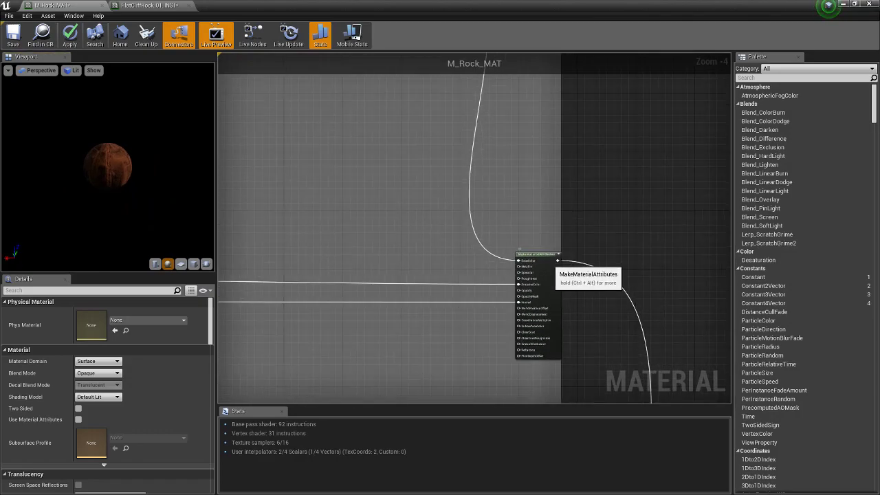
pyautogui.click(552, 264)
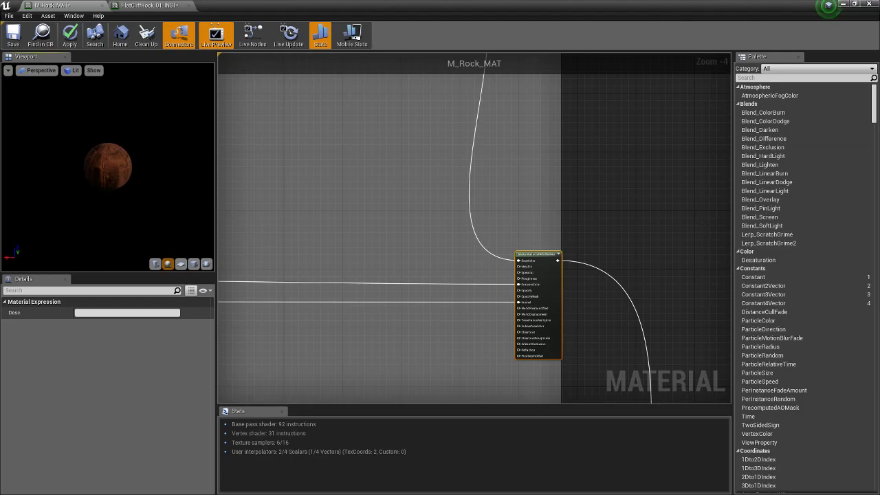
pyautogui.moveTo(401, 280); pyautogui.dragTo(522, 298, button='right')
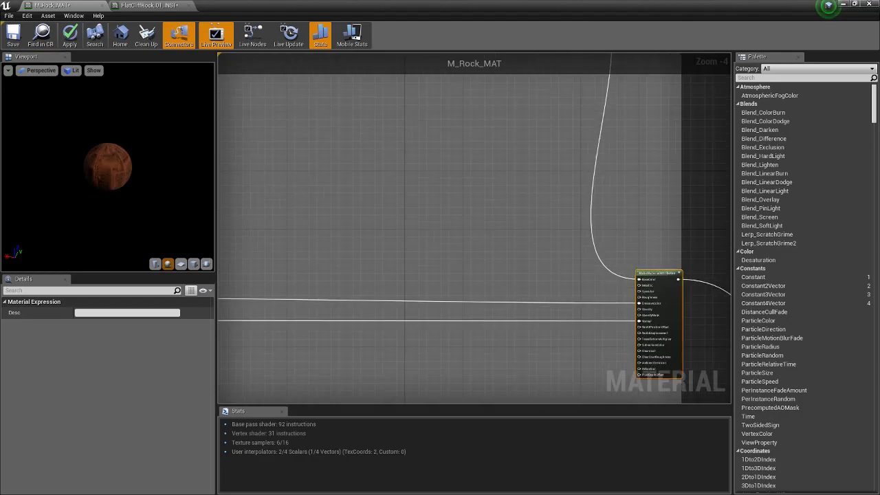
# - Trace the EmissiveColor input back through the graph, mark out the group of emissive nodes, and clear the selection
pyautogui.scroll(-3, 432, 268)
pyautogui.moveTo(432, 268); pyautogui.dragTo(667, 292, button='right')
pyautogui.moveTo(315, 193); pyautogui.dragTo(531, 305)
pyautogui.moveTo(532, 304); pyautogui.dragTo(634, 312, button='right')
pyautogui.moveTo(359, 321); pyautogui.dragTo(434, 333, button='right')
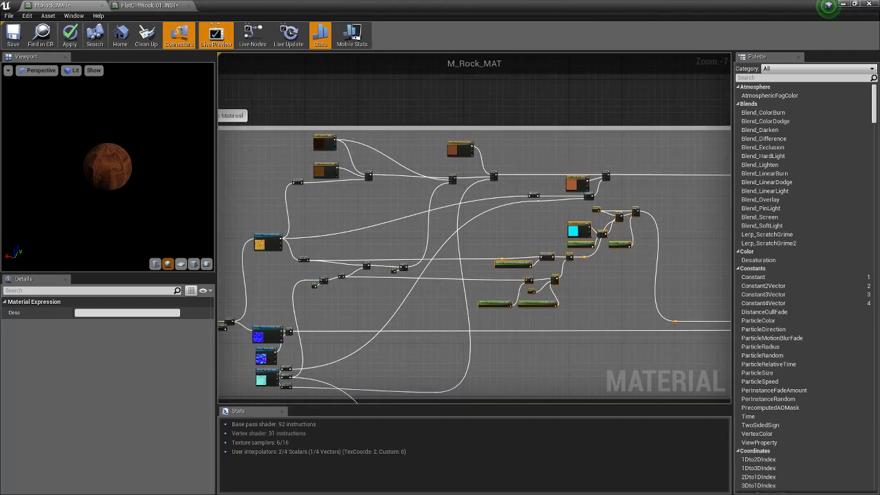
pyautogui.click(617, 293)
pyautogui.moveTo(617, 293); pyautogui.dragTo(591, 292, button='right')
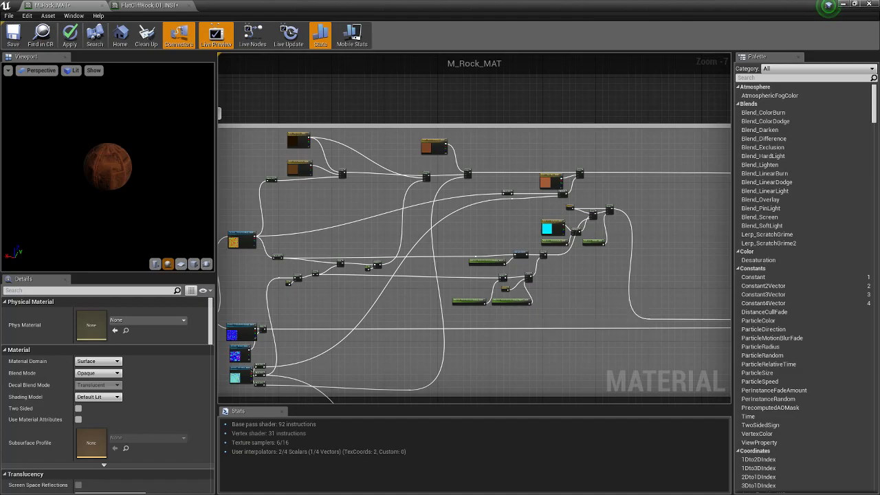
# - Inspect the emissive CheapContrast node and the Emissive - Rock Tile Crevices Glowing - BACE parameter that drives its contrast
pyautogui.scroll(5, 512, 267)
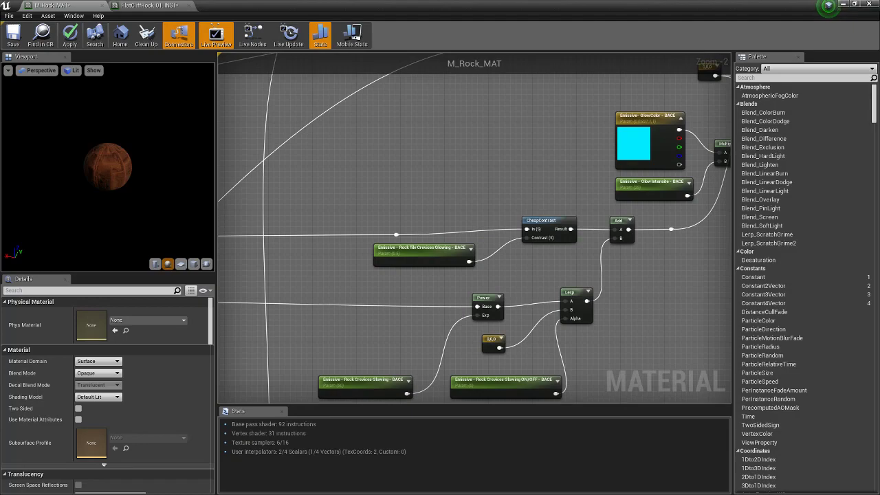
pyautogui.click(423, 252)
pyautogui.click(546, 224)
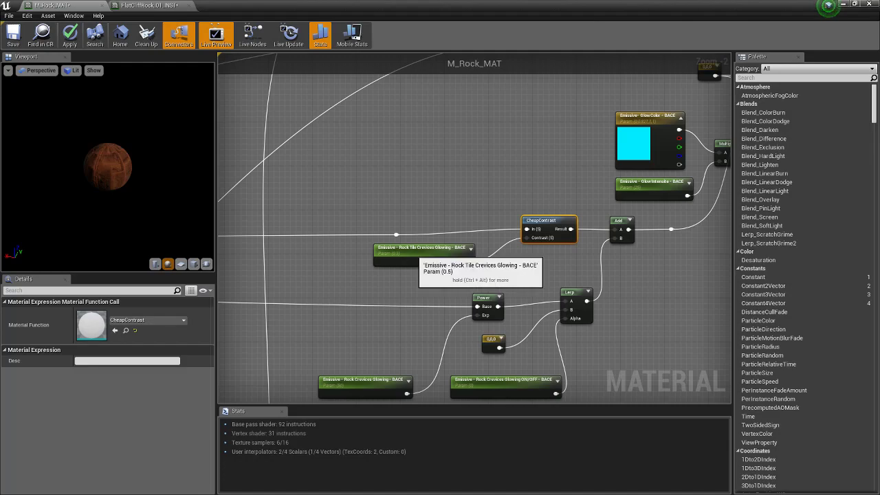
pyautogui.click(426, 252)
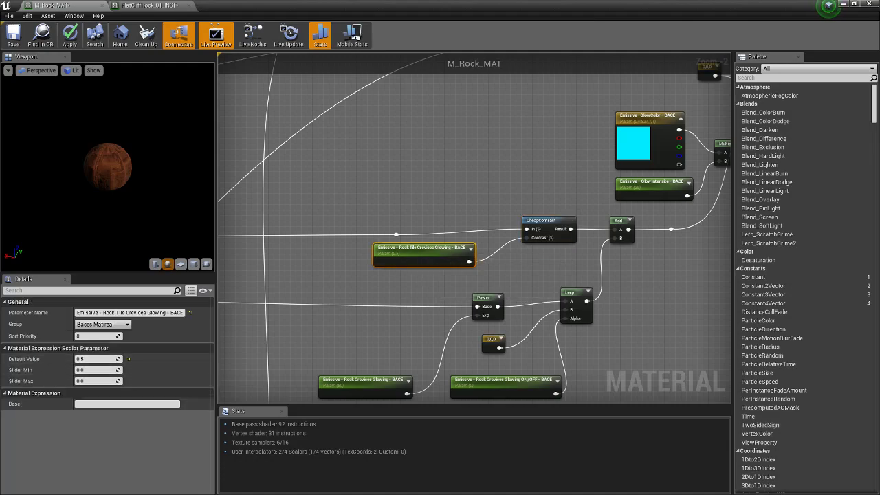
pyautogui.moveTo(617, 269); pyautogui.dragTo(532, 267, button='right')
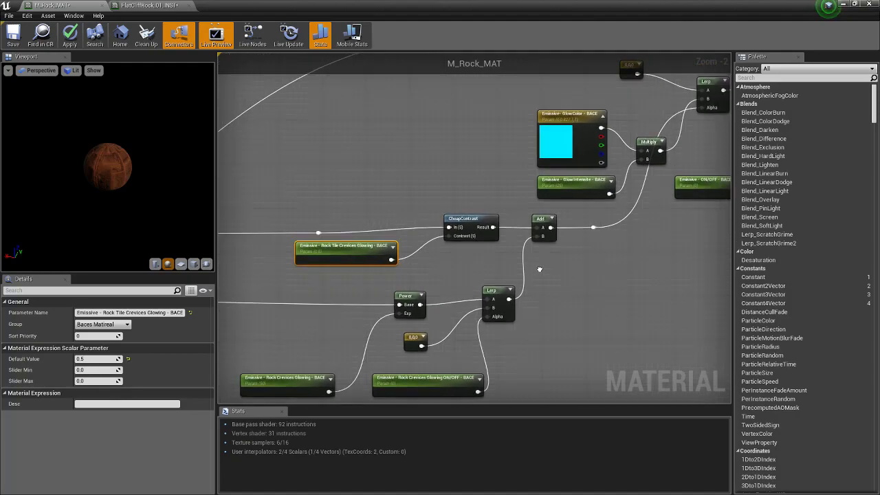
# - Trace the CheapContrast input back to the TillingColorMask texture sample and open its TillingRock01_PaintMask texture
pyautogui.moveTo(453, 307); pyautogui.dragTo(629, 321, button='right')
pyautogui.scroll(-2, 628, 321)
pyautogui.moveTo(452, 315); pyautogui.dragTo(604, 299, button='right')
pyautogui.moveTo(283, 296); pyautogui.dragTo(524, 269, button='right')
pyautogui.click(482, 214)
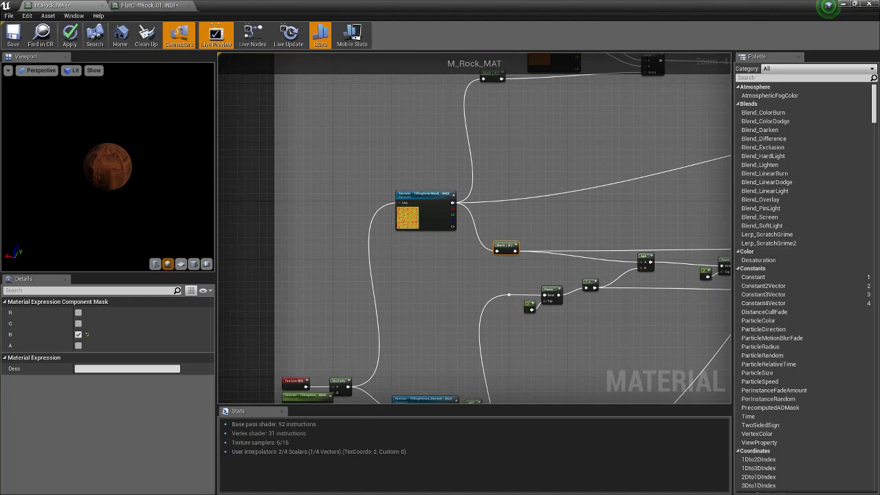
pyautogui.click(423, 213)
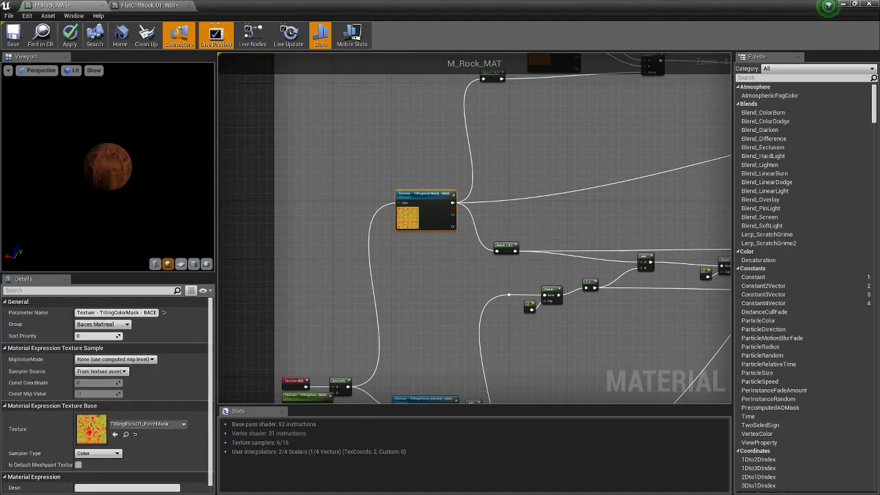
pyautogui.doubleClick(91, 429)
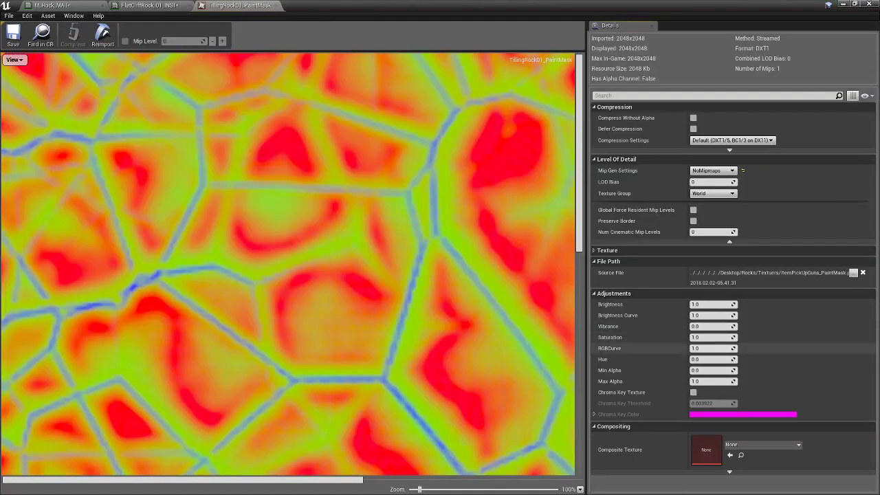
# - Fit the whole paint mask in view and isolate its blue channel by hiding the red and green channels
pyautogui.scroll(-10, 110, 159)
pyautogui.scroll(8, 103, 130)
pyautogui.scroll(-3, 103, 121)
pyautogui.click(14, 60)
pyautogui.click(27, 98)
pyautogui.click(28, 88)
pyautogui.click(26, 78)
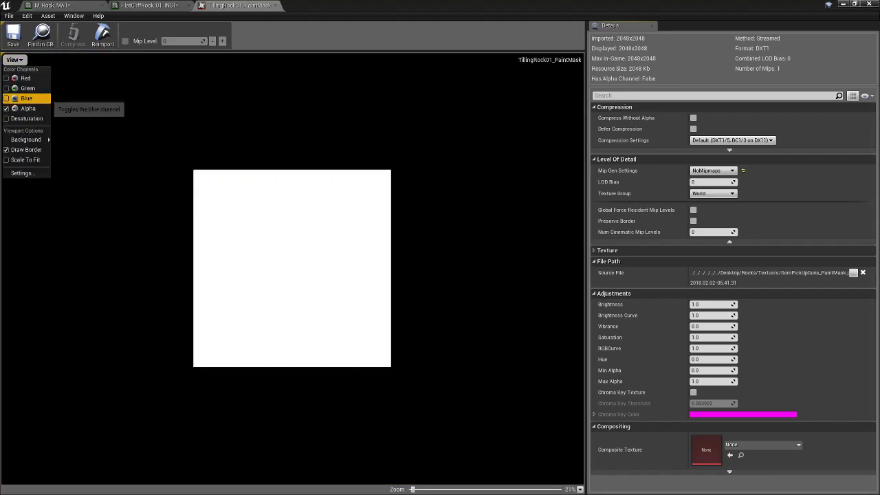
pyautogui.click(26, 99)
pyautogui.moveTo(26, 140)
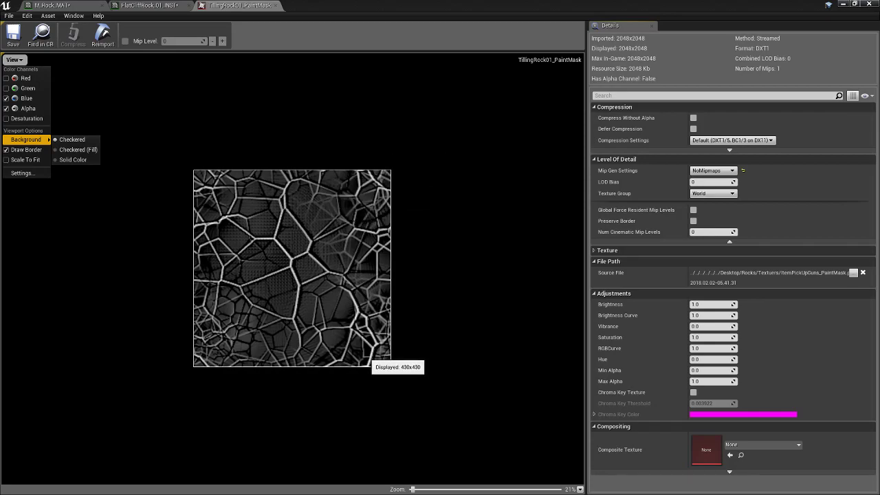
# - Return to the M_Rock_MAT graph and select the emissive CheapContrast node fed by the tiling mask
pyautogui.click(148, 5)
pyautogui.click(239, 5)
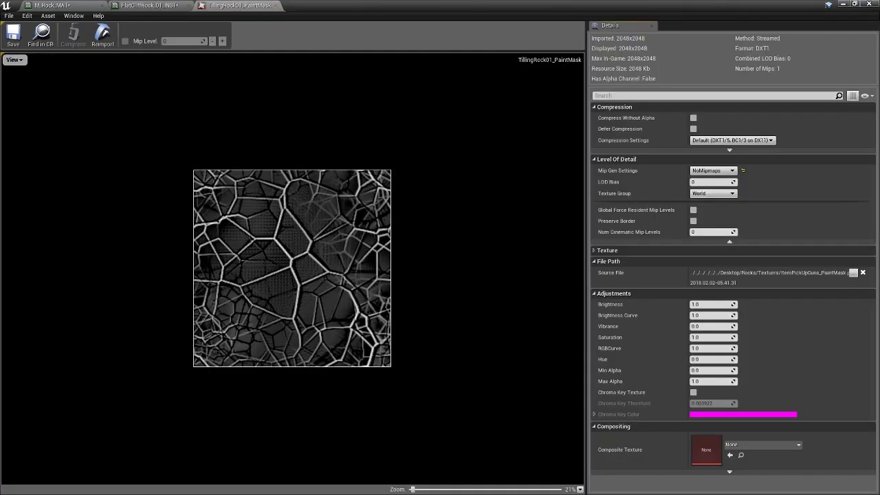
pyautogui.click(149, 6)
pyautogui.click(52, 5)
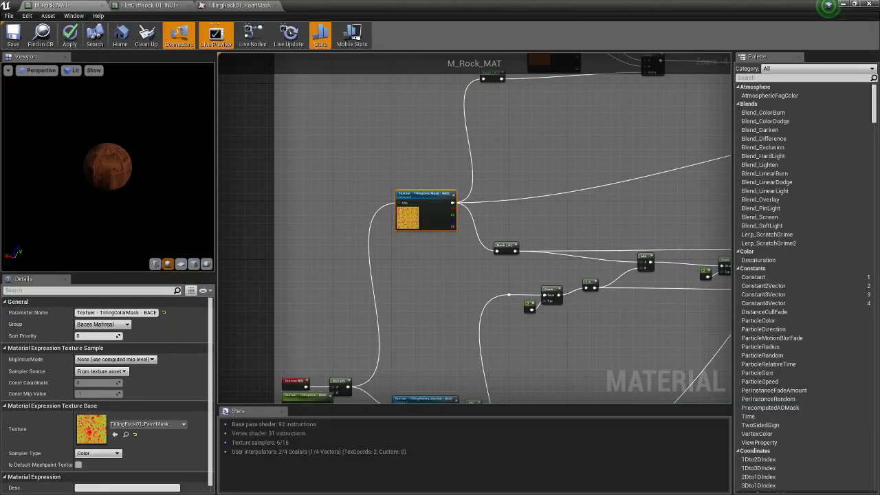
pyautogui.moveTo(463, 218); pyautogui.dragTo(285, 216, button='right')
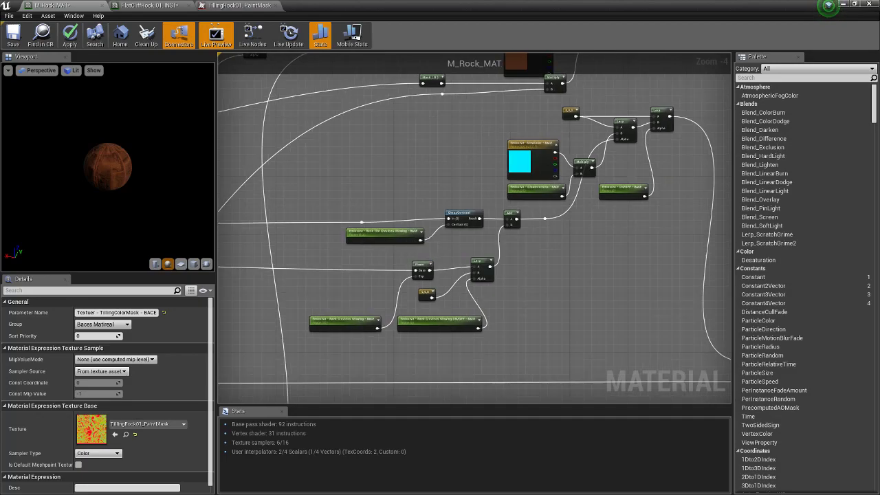
pyautogui.click(450, 210)
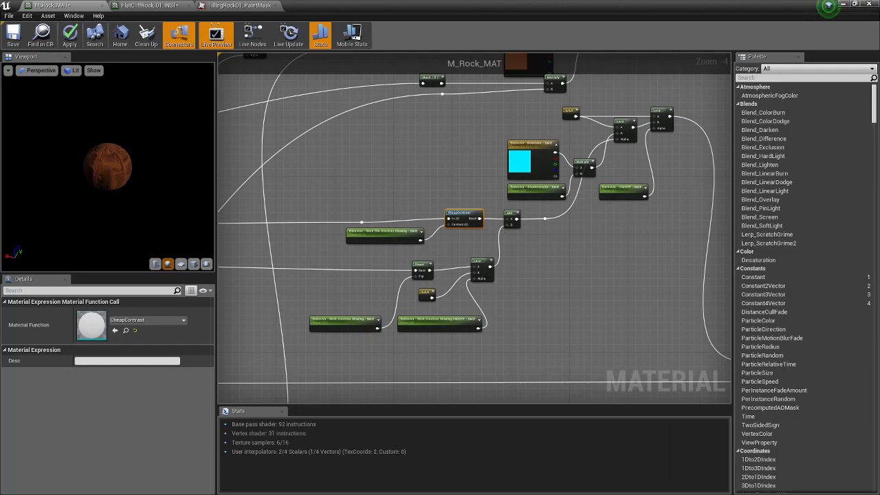
# - Inspect the Emissive - Rock Crevices Glowing parameter and its ON/OFF parameter, and select the node group around their Power and Lerp nodes
pyautogui.moveTo(543, 284); pyautogui.dragTo(568, 238, button='right')
pyautogui.moveTo(388, 283); pyautogui.dragTo(475, 278, button='right')
pyautogui.scroll(3, 544, 282)
pyautogui.click(413, 272)
pyautogui.click(586, 272)
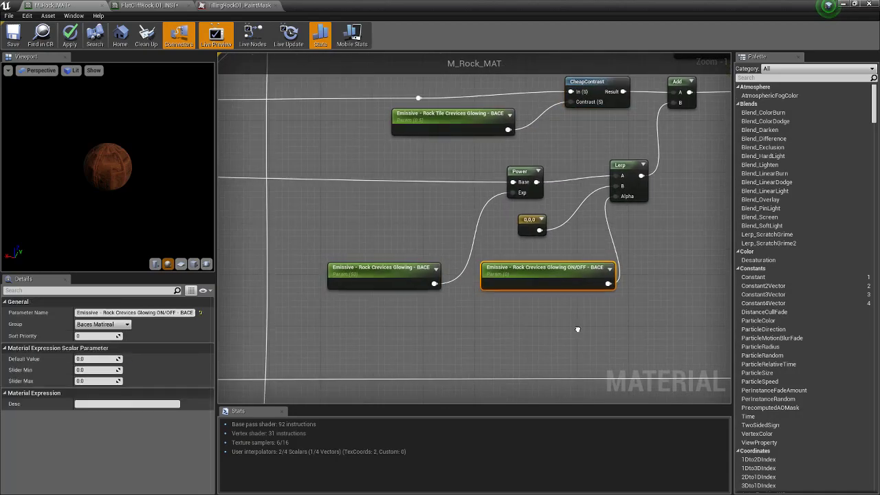
pyautogui.scroll(-5, 426, 302)
pyautogui.moveTo(567, 259); pyautogui.dragTo(410, 320)
pyautogui.moveTo(372, 312); pyautogui.dragTo(563, 299, button='right')
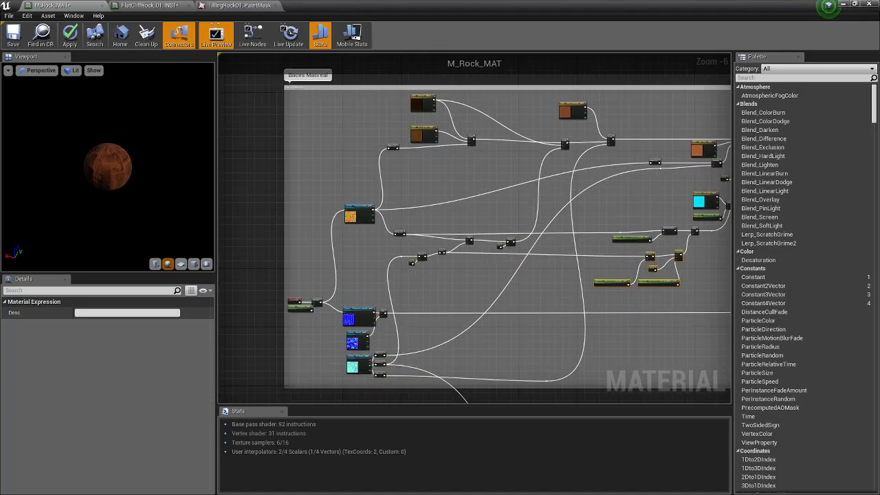
# - Trace the rock crevices glow branch back to the mask texture and select its Mask (G) node
pyautogui.scroll(3, 351, 324)
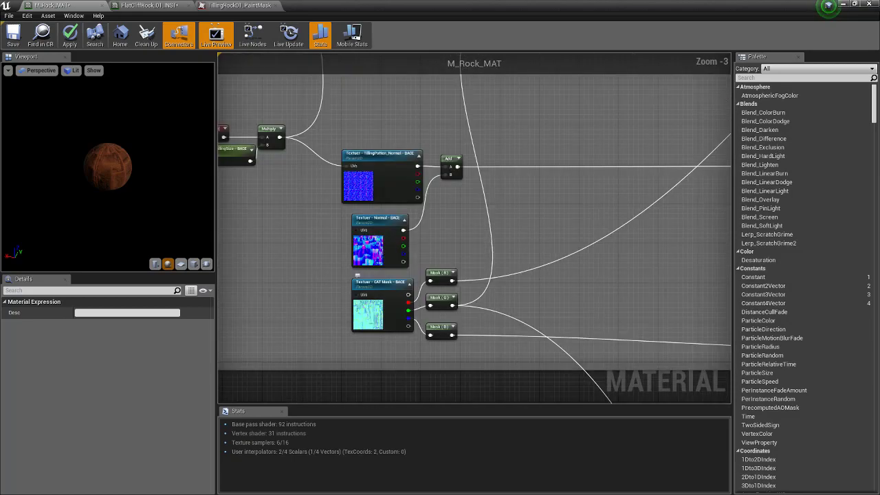
pyautogui.scroll(-4, 385, 320)
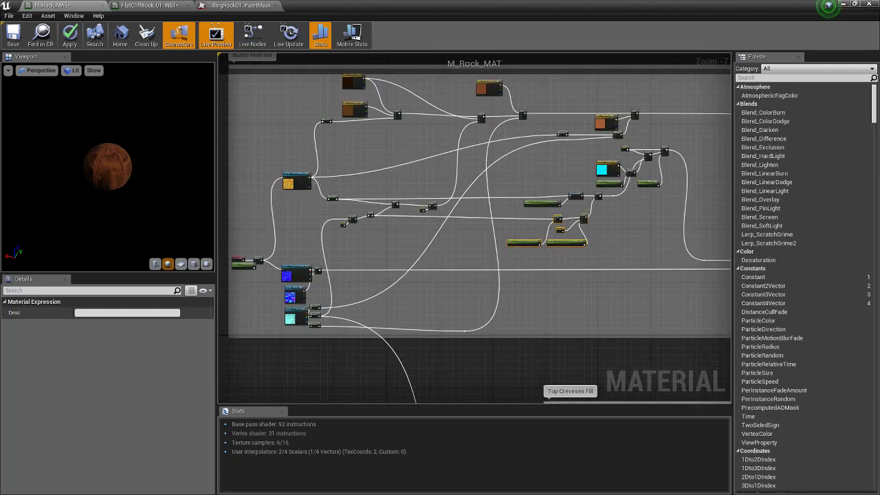
pyautogui.scroll(3, 560, 229)
pyautogui.rightClick(562, 229)
pyautogui.moveTo(552, 232); pyautogui.dragTo(584, 242, button='right')
pyautogui.moveTo(447, 256); pyautogui.dragTo(622, 212, button='right')
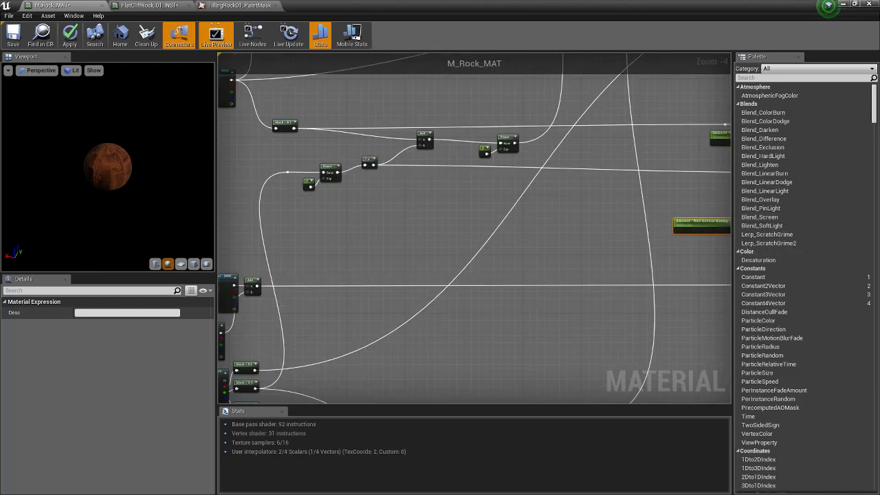
pyautogui.moveTo(330, 198); pyautogui.dragTo(467, 176, button='right')
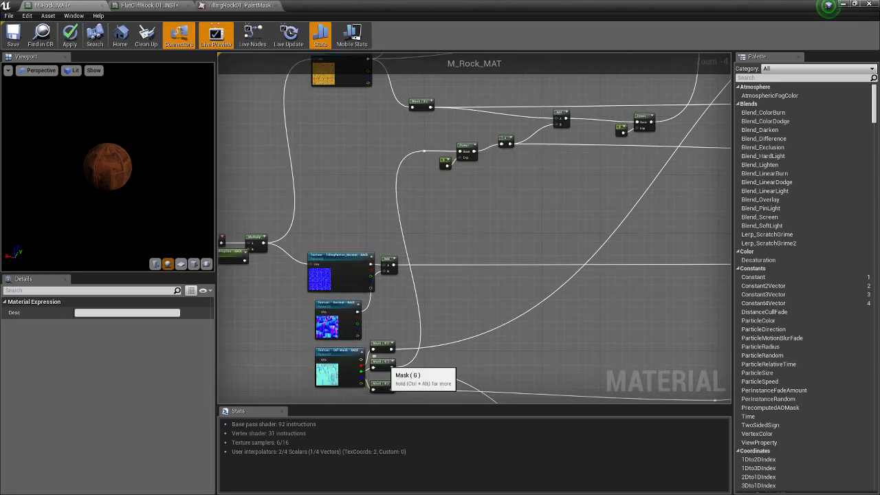
pyautogui.click(382, 362)
pyautogui.moveTo(436, 360); pyautogui.dragTo(435, 299, button='right')
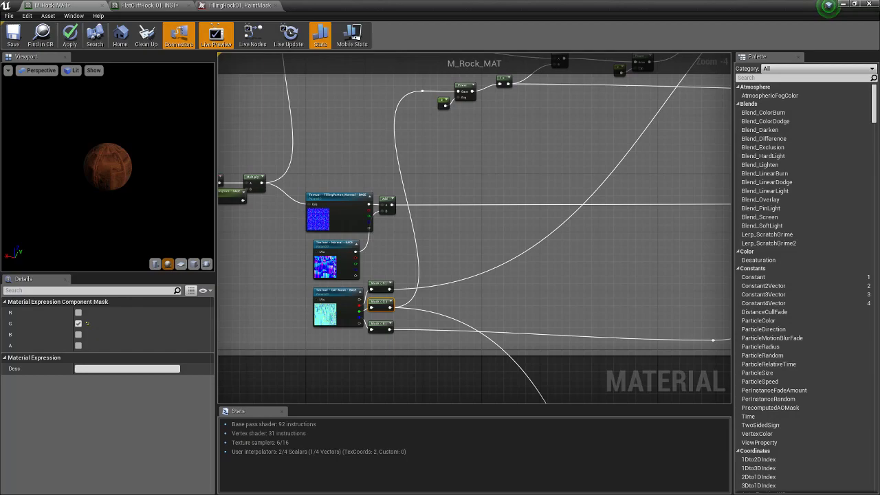
# - Follow the Mask (G) branch to the emissive section and inspect the Emissive - Rock Crevices Glowing parameter and its ON/OFF parameter
pyautogui.moveTo(435, 292); pyautogui.dragTo(410, 297, button='right')
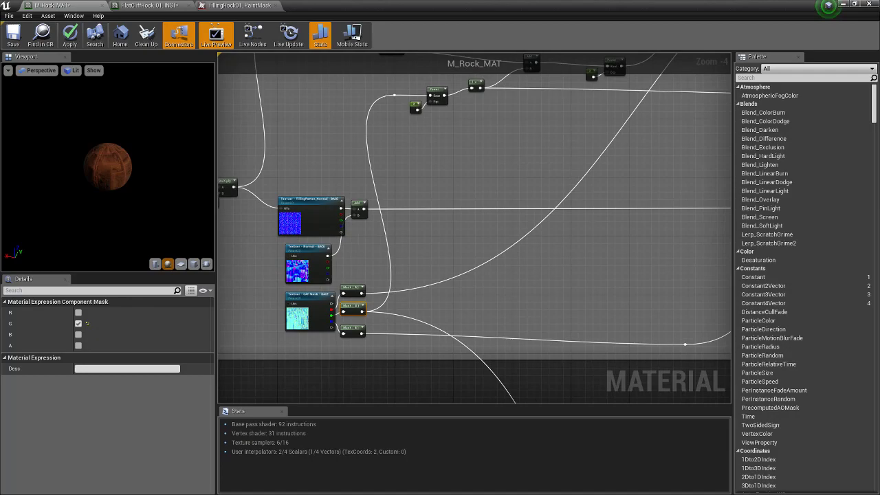
pyautogui.moveTo(409, 297); pyautogui.dragTo(347, 401, button='right')
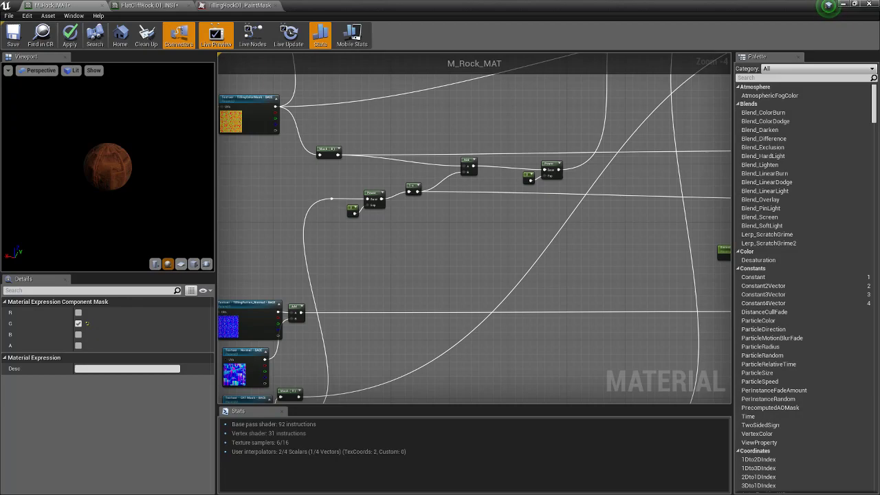
pyautogui.moveTo(429, 234); pyautogui.dragTo(323, 238, button='right')
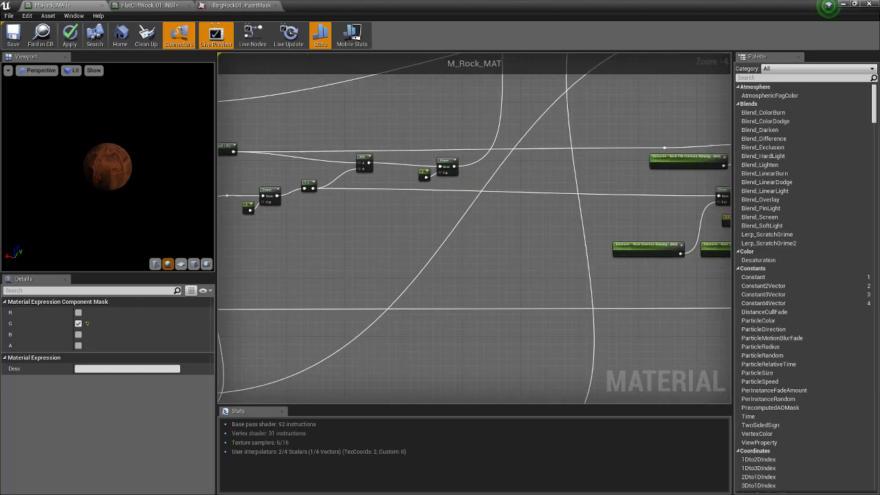
pyautogui.moveTo(626, 207); pyautogui.dragTo(417, 236, button='right')
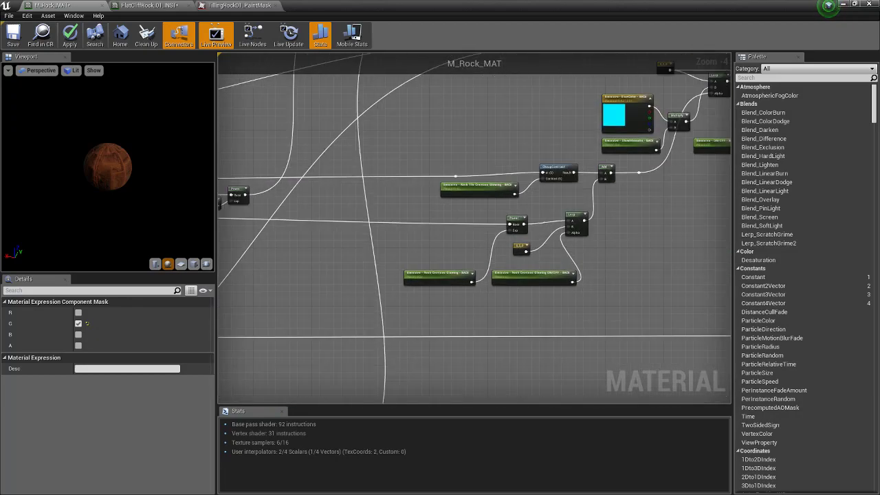
pyautogui.moveTo(443, 243); pyautogui.dragTo(540, 295)
pyautogui.click(439, 277)
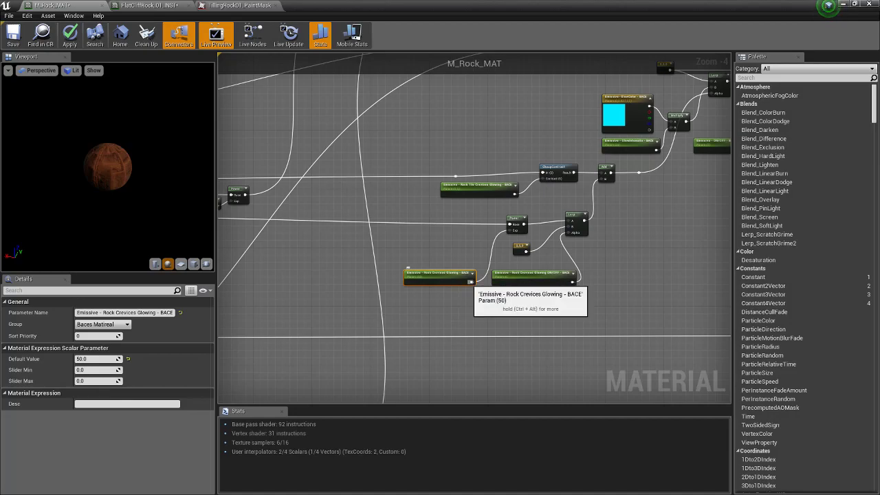
pyautogui.click(522, 276)
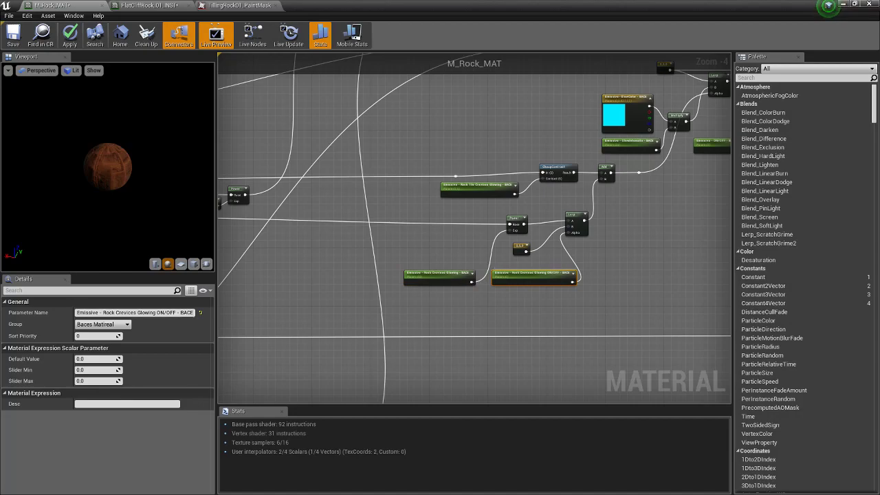
# - Move the black 0,0,0 constant feeding the crevice glow Lerp slightly closer to the Power node, and reselect the ON/OFF parameter
pyautogui.moveTo(522, 275); pyautogui.dragTo(470, 261, button='right')
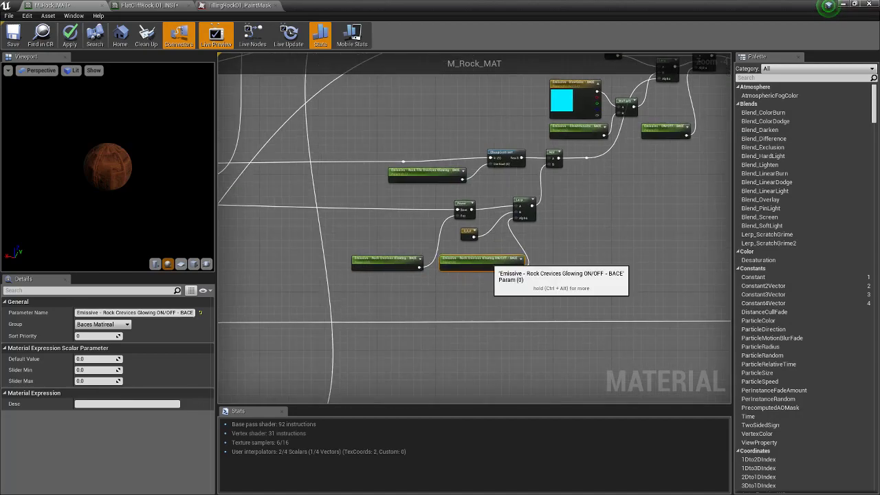
pyautogui.scroll(1, 517, 268)
pyautogui.moveTo(491, 268)
pyautogui.mouseDown(button='right')
pyautogui.moveTo(479, 266)
pyautogui.moveTo(480, 276)
pyautogui.mouseUp(button='right')
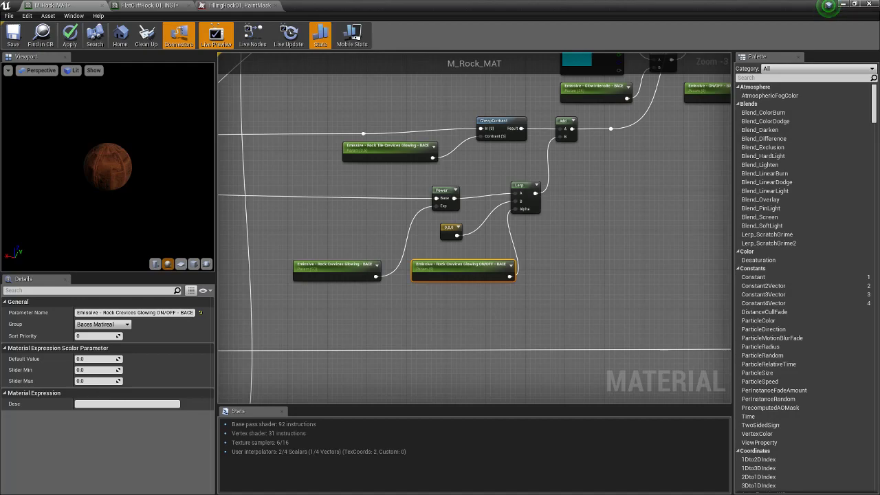
pyautogui.moveTo(617, 190); pyautogui.dragTo(530, 199, button='right')
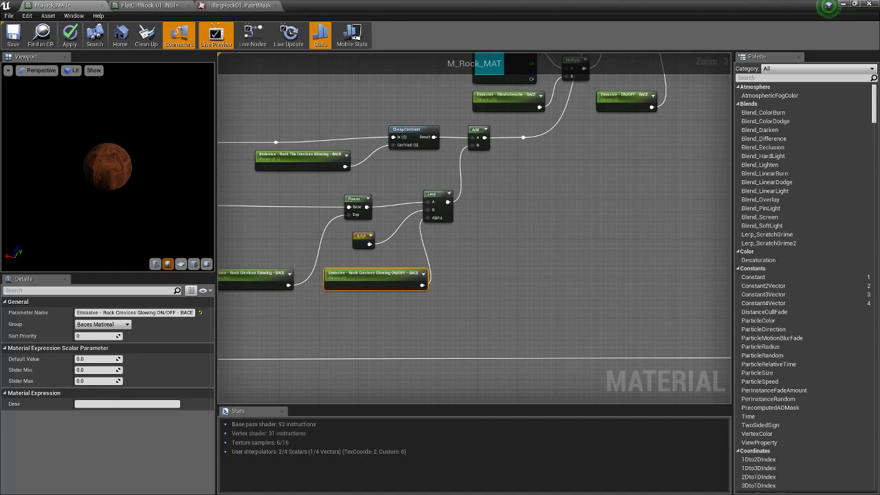
pyautogui.moveTo(363, 237)
pyautogui.mouseDown()
pyautogui.moveTo(365, 254)
pyautogui.moveTo(359, 232)
pyautogui.mouseUp()
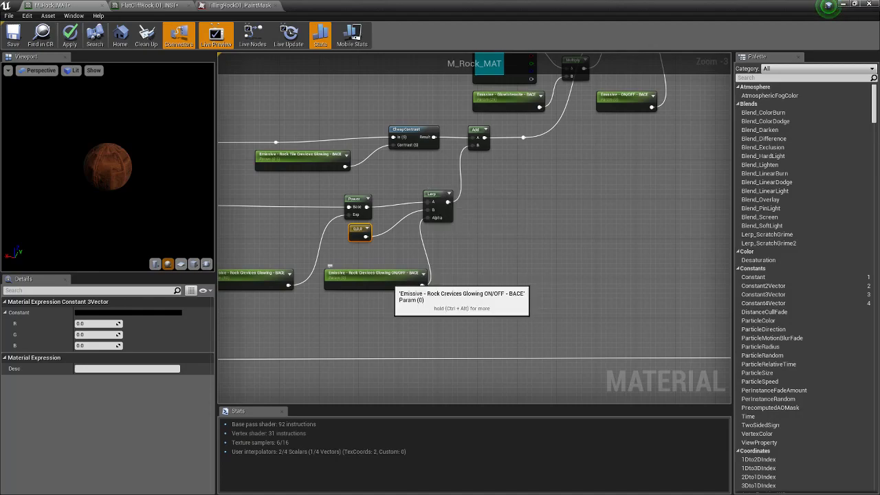
pyautogui.click(394, 282)
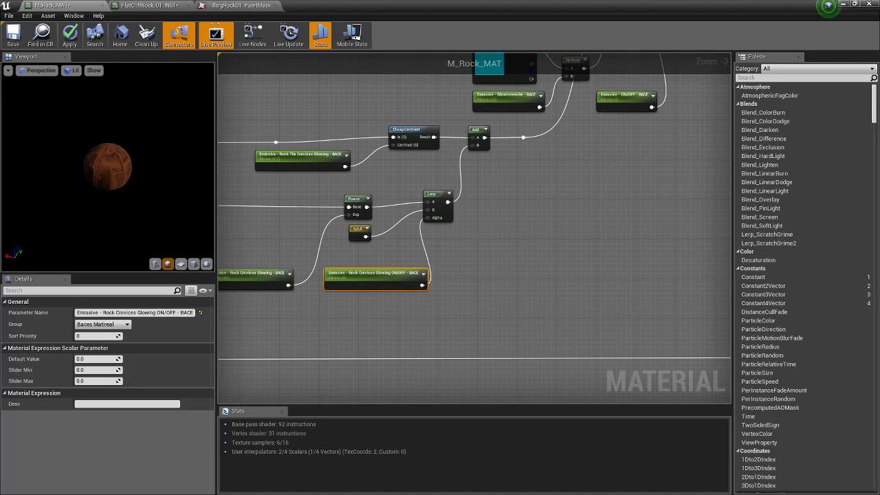
pyautogui.moveTo(495, 220); pyautogui.dragTo(467, 250, button='right')
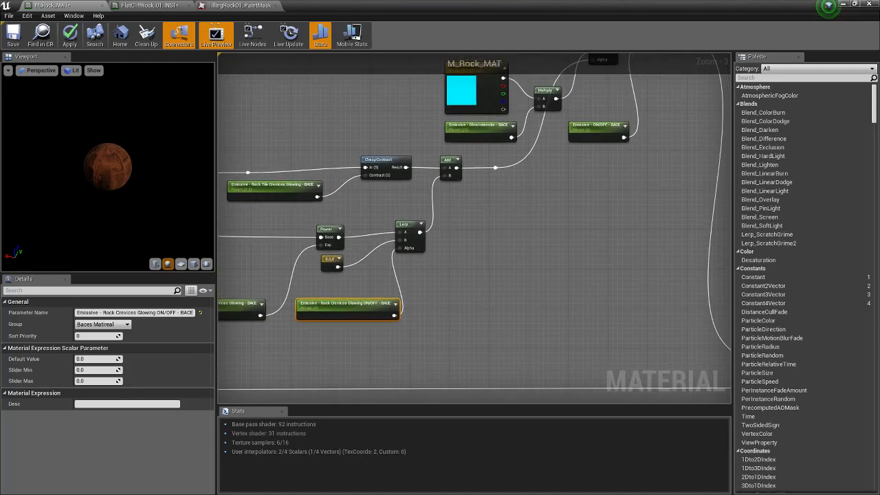
# - Trace the Add node that joins both crevice glow branches through its reroute point to the glow colour Lerp's alpha
pyautogui.click(451, 165)
pyautogui.moveTo(482, 198); pyautogui.dragTo(627, 239, button='right')
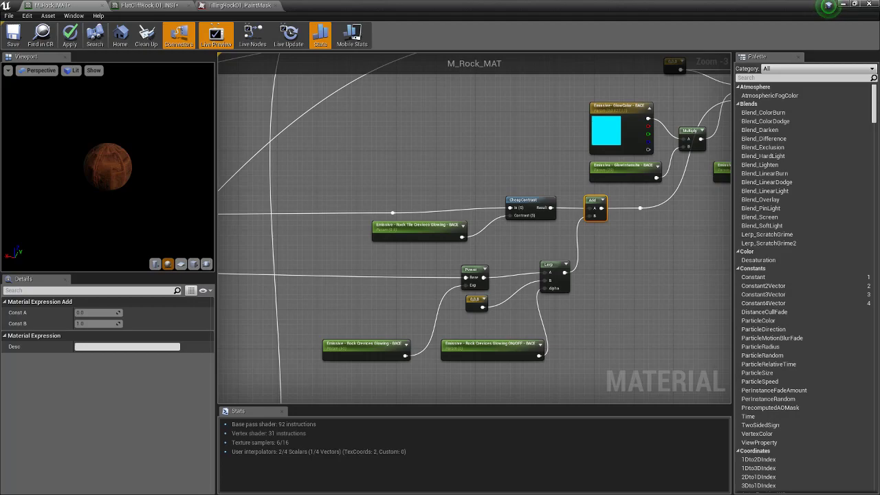
pyautogui.scroll(1, 550, 227)
pyautogui.moveTo(551, 227); pyautogui.dragTo(311, 253, button='right')
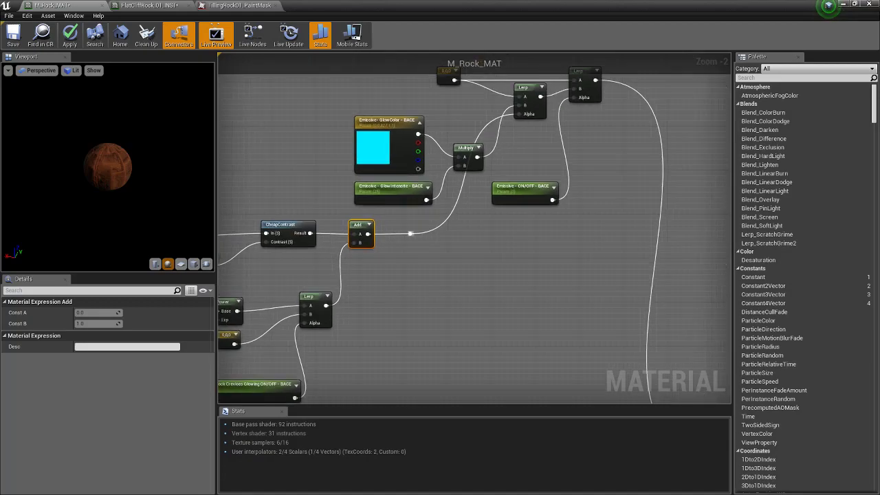
pyautogui.moveTo(411, 234); pyautogui.dragTo(394, 270, button='right')
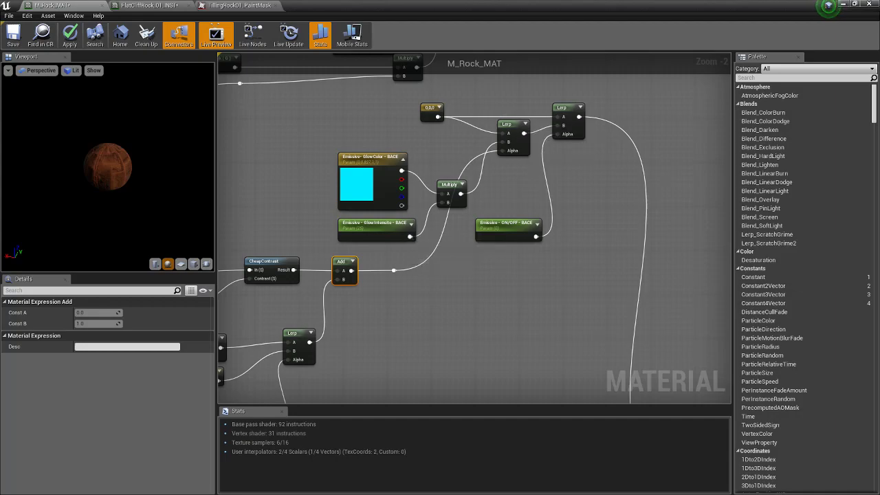
pyautogui.click(394, 270)
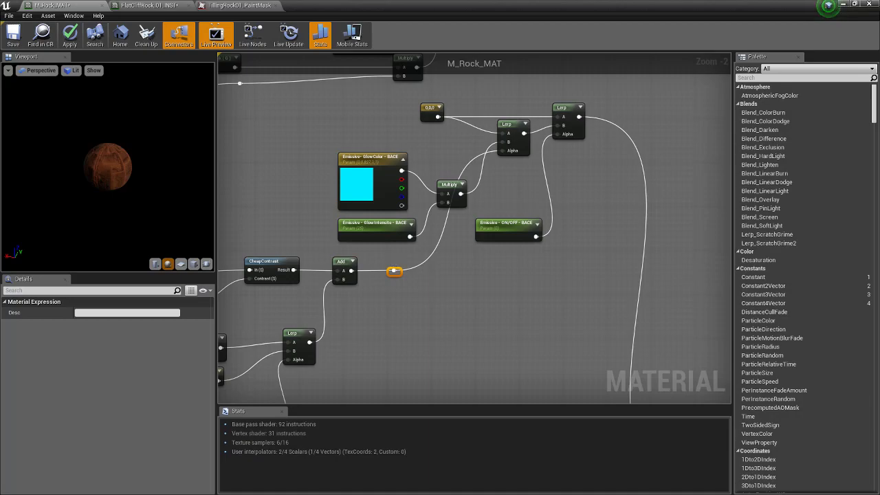
pyautogui.click(505, 121)
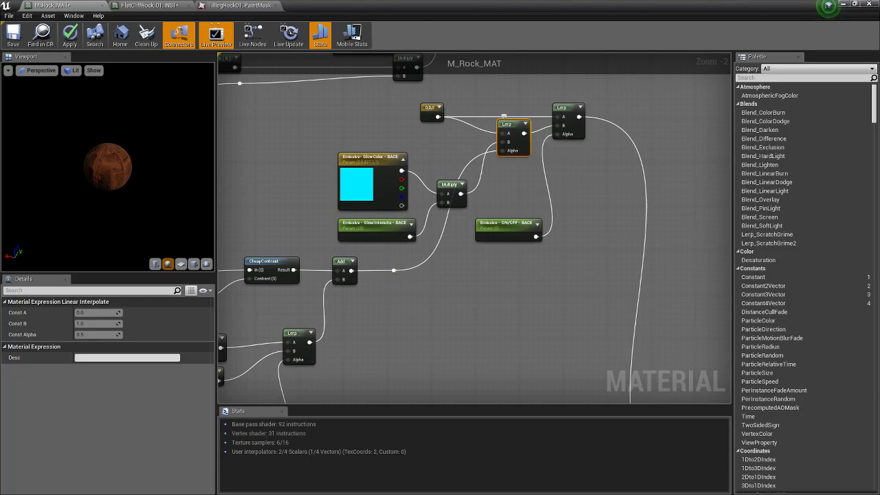
# - Move the emissive GlowColor, GlowIntensite and Multiply nodes together away from the Lerp's alpha wire, and select the GlowIntensite parameter
pyautogui.moveTo(311, 151); pyautogui.dragTo(469, 245)
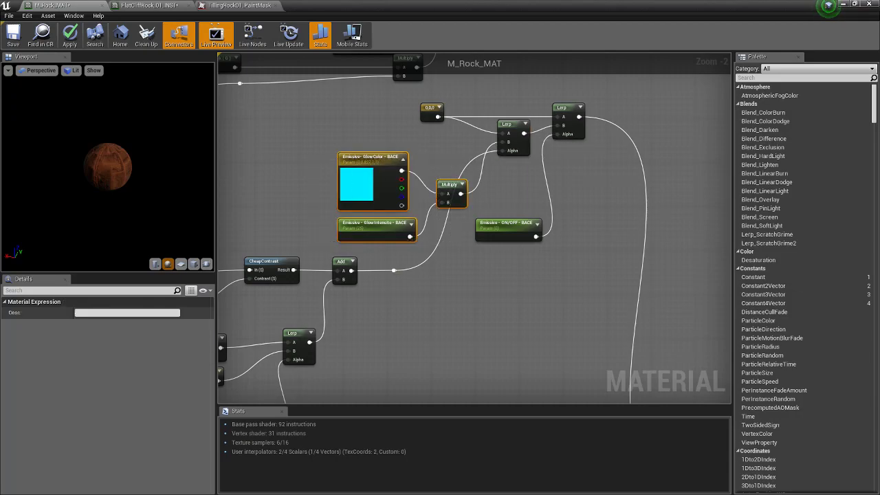
pyautogui.moveTo(452, 187); pyautogui.dragTo(407, 171)
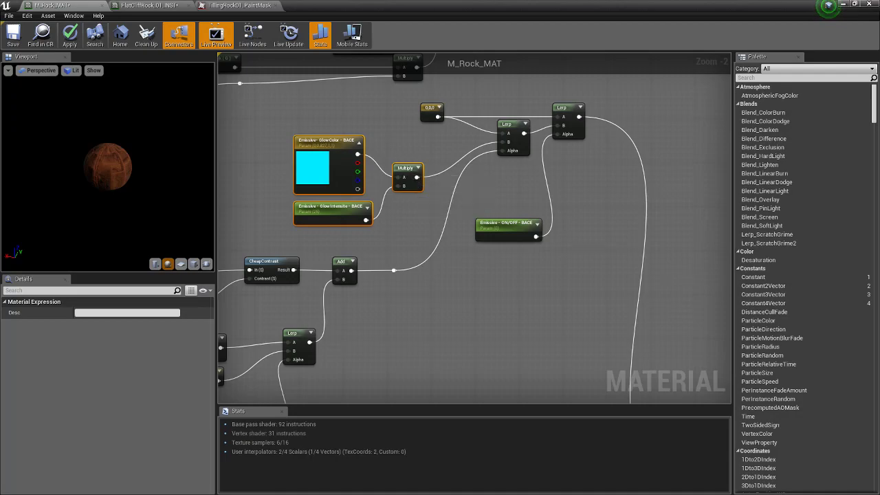
pyautogui.click(407, 170)
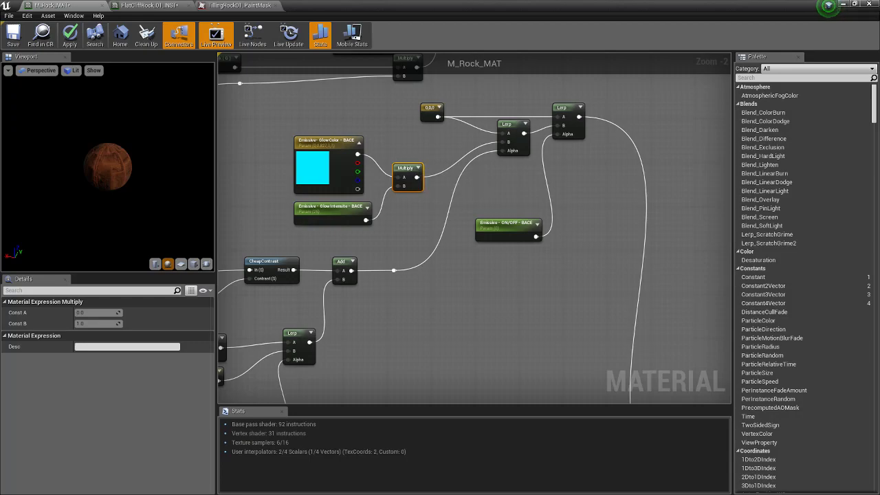
pyautogui.click(300, 205)
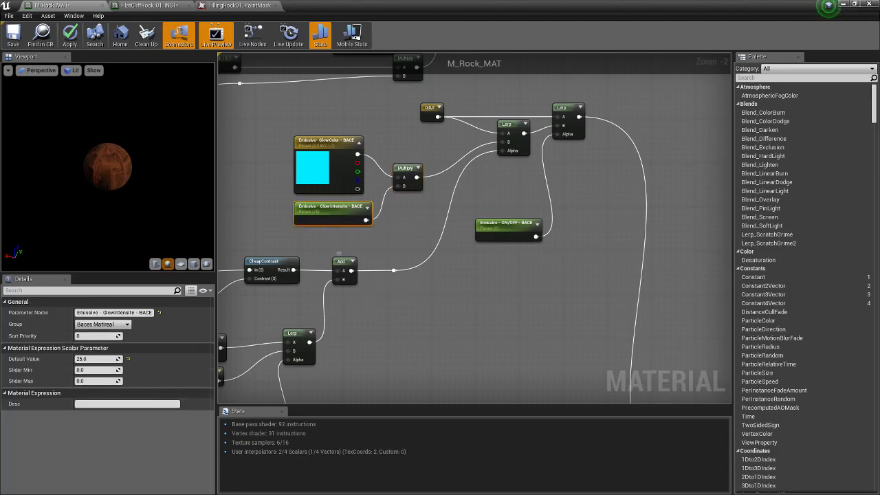
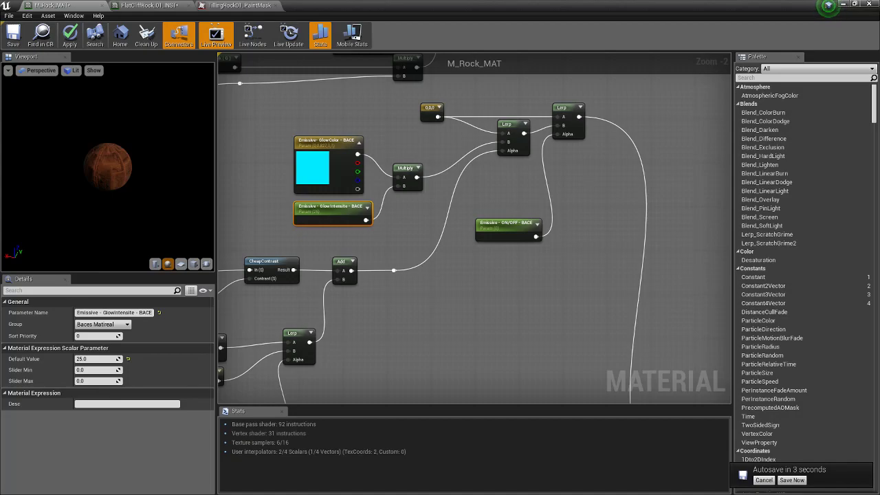
# - Inspect the Emissive - ON/OFF parameter that drives the alpha of the final emissive Lerp
pyautogui.click(508, 229)
pyautogui.moveTo(507, 228); pyautogui.dragTo(527, 196, button='right')
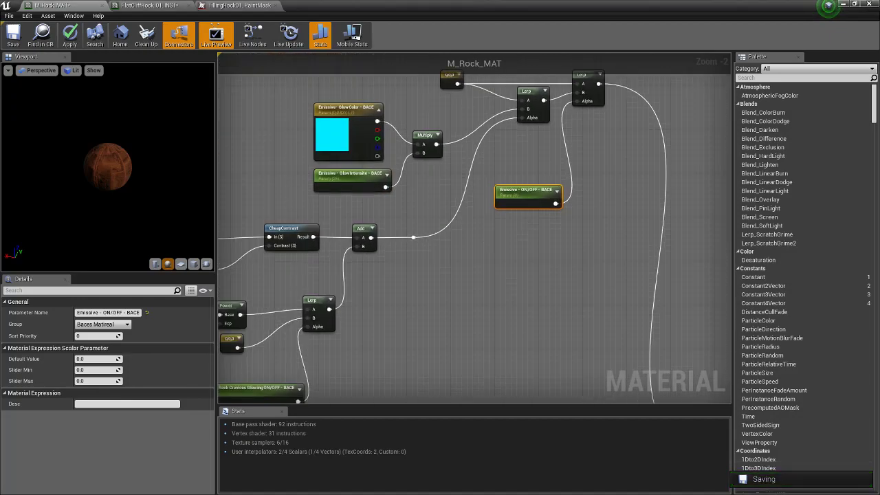
pyautogui.moveTo(329, 372)
pyautogui.mouseDown(button='right')
pyautogui.moveTo(385, 332)
pyautogui.moveTo(326, 381)
pyautogui.mouseUp(button='right')
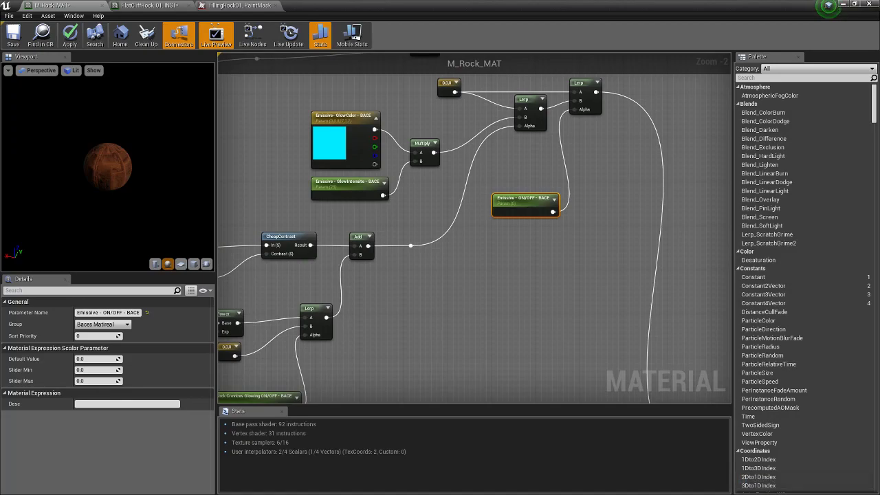
pyautogui.moveTo(411, 337); pyautogui.dragTo(565, 289, button='right')
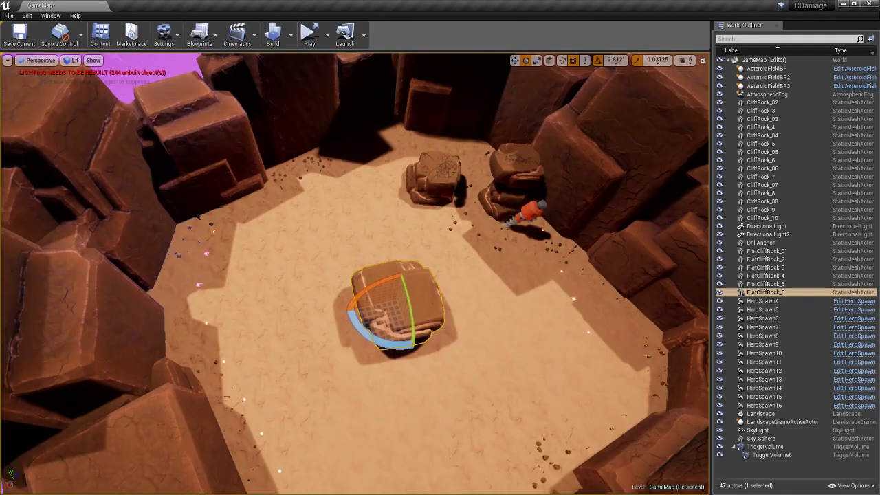
# - Examine the selected FlatCliffRock_6 in the level up close and from another side
pyautogui.moveTo(355, 273); pyautogui.dragTo(388, 327, button='right')
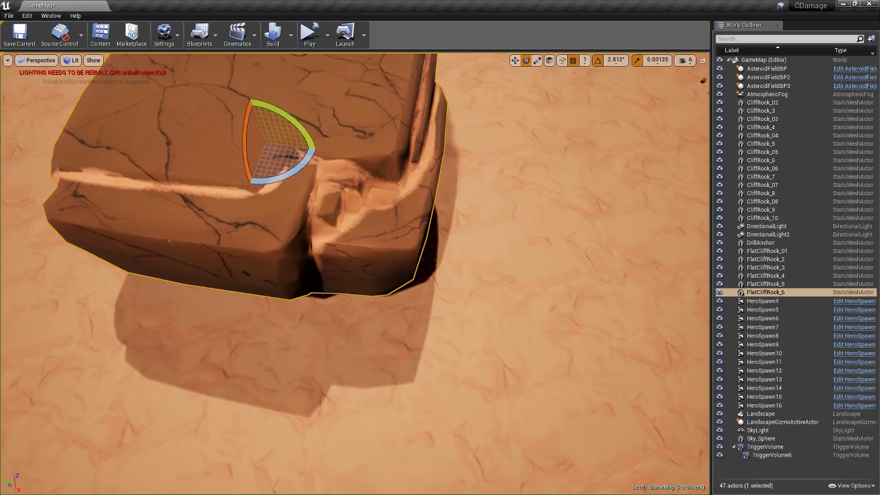
pyautogui.moveTo(388, 327); pyautogui.dragTo(388, 300, button='right')
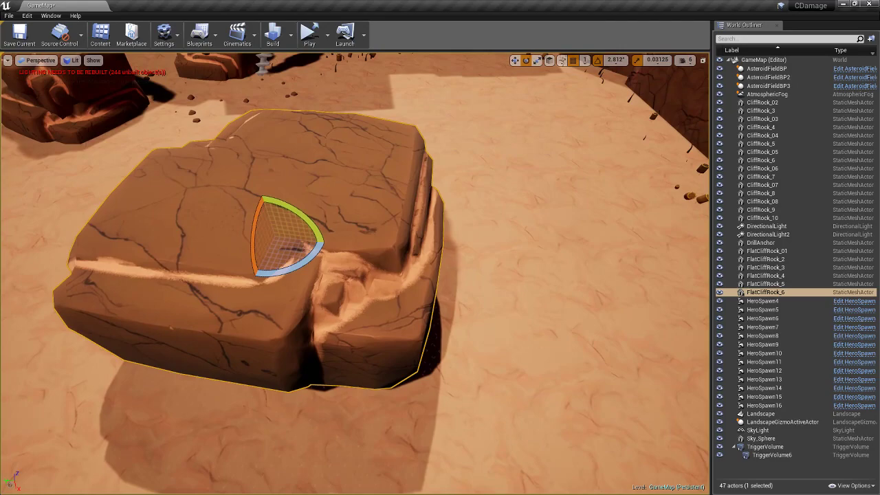
pyautogui.moveTo(388, 299); pyautogui.dragTo(348, 299, button='right')
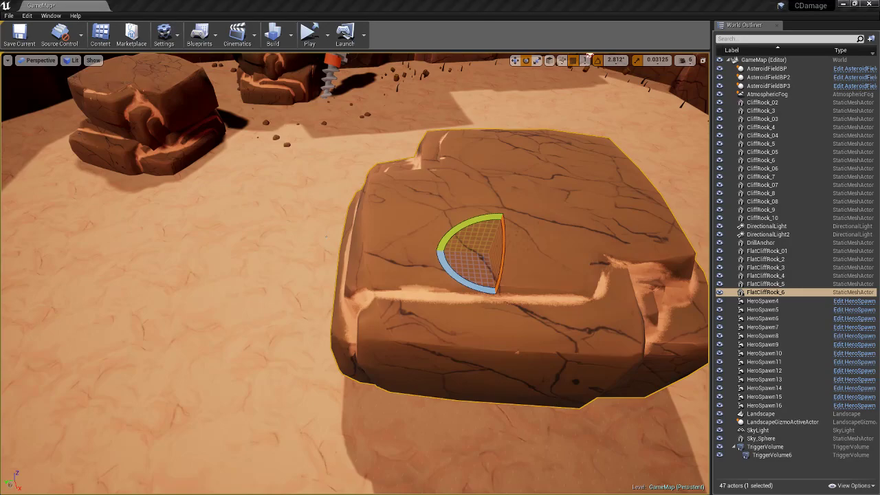
# - Return to the maximized M_Rock_MAT editor and examine the base colour, emissive and normal inputs of the MakeMaterialAttributes node
pyautogui.hotkey('alt', 'Tab')
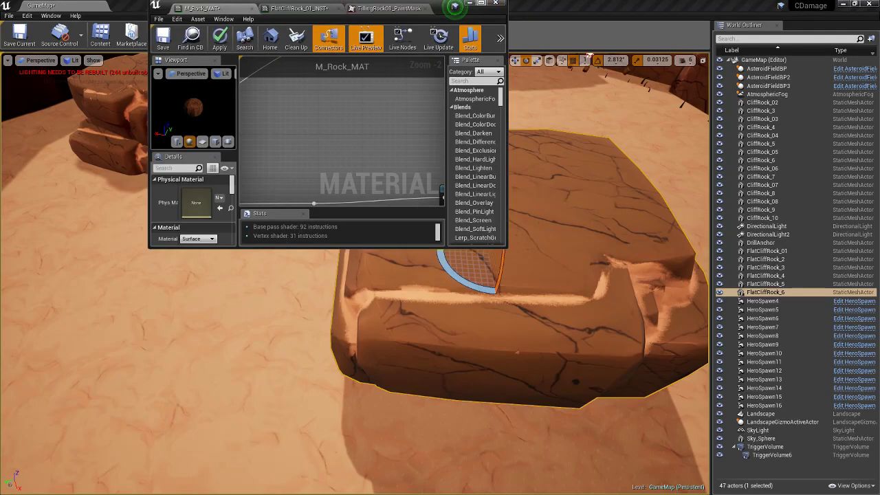
pyautogui.click(481, 3)
pyautogui.moveTo(583, 218); pyautogui.dragTo(644, 205, button='right')
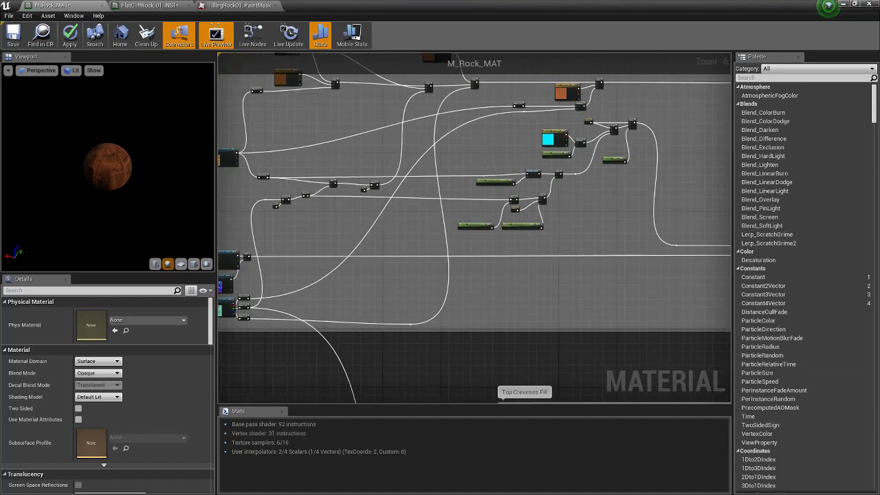
pyautogui.moveTo(545, 268); pyautogui.dragTo(261, 258, button='right')
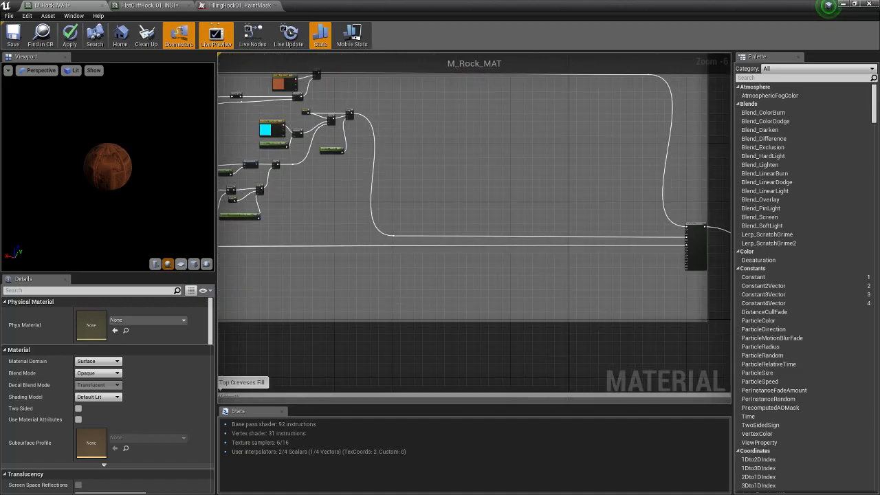
pyautogui.moveTo(739, 261)
pyautogui.mouseDown(button='right')
pyautogui.moveTo(739, 244)
pyautogui.moveTo(740, 257)
pyautogui.mouseUp(button='right')
pyautogui.scroll(3, 698, 236)
pyautogui.moveTo(679, 271); pyautogui.dragTo(466, 251, button='right')
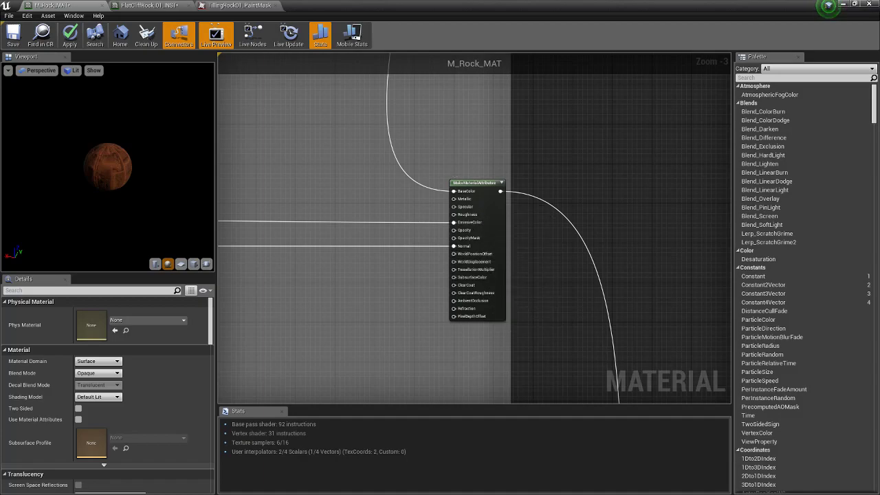
pyautogui.scroll(1, 440, 275)
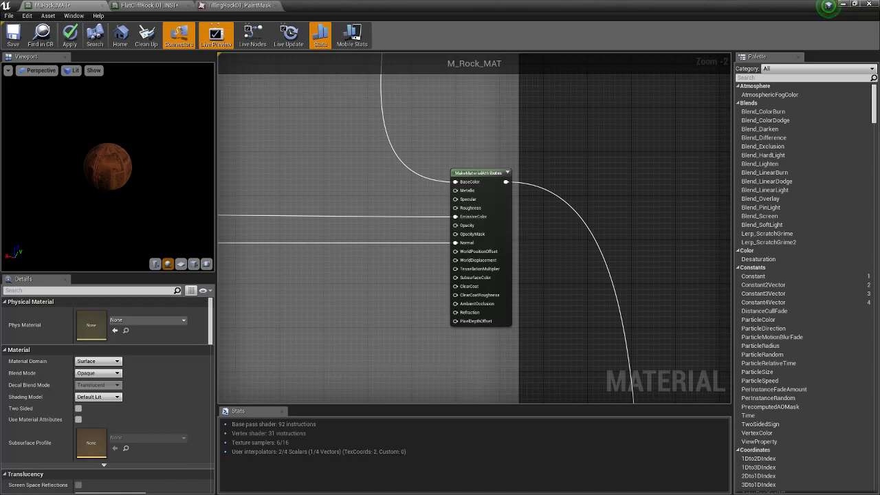
# - Follow the MakeMaterialAttributes output to the downstream nodes, select several scalar parameters together, and go back over the emissive and Top Creveses Fill sections
pyautogui.scroll(-5, 405, 319)
pyautogui.moveTo(405, 320); pyautogui.dragTo(361, 56, button='right')
pyautogui.scroll(5, 596, 296)
pyautogui.moveTo(553, 200); pyautogui.dragTo(611, 337)
pyautogui.scroll(-6, 610, 335)
pyautogui.moveTo(466, 236); pyautogui.dragTo(696, 311, button='right')
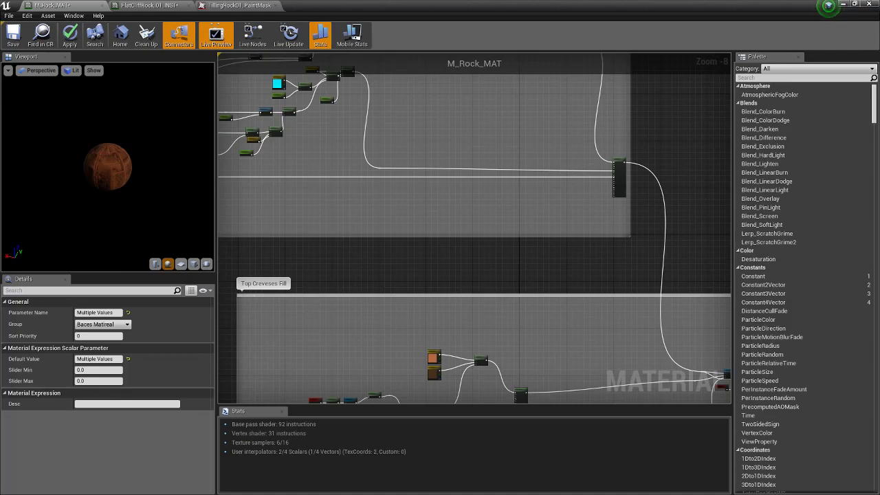
pyautogui.moveTo(307, 218); pyautogui.dragTo(539, 216, button='right')
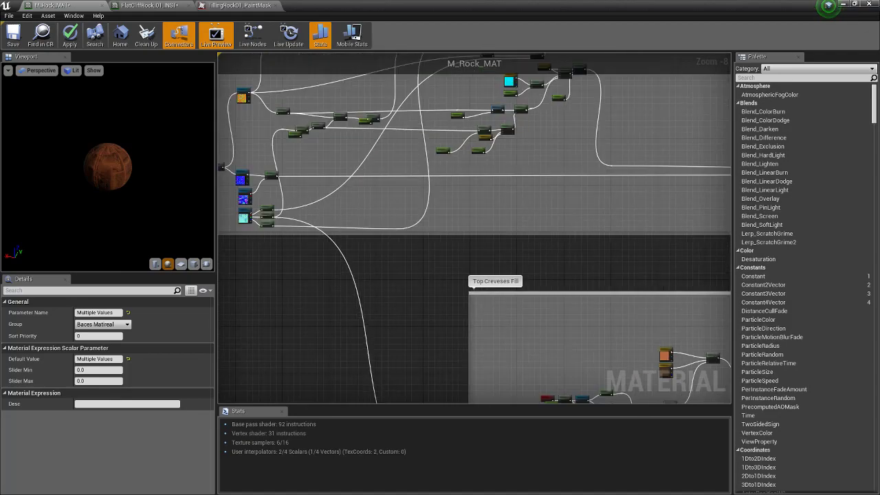
# - Inspect the CAT Mask texture parameter of the base material and the R, G and B component masks it feeds
pyautogui.moveTo(410, 207); pyautogui.dragTo(522, 228, button='right')
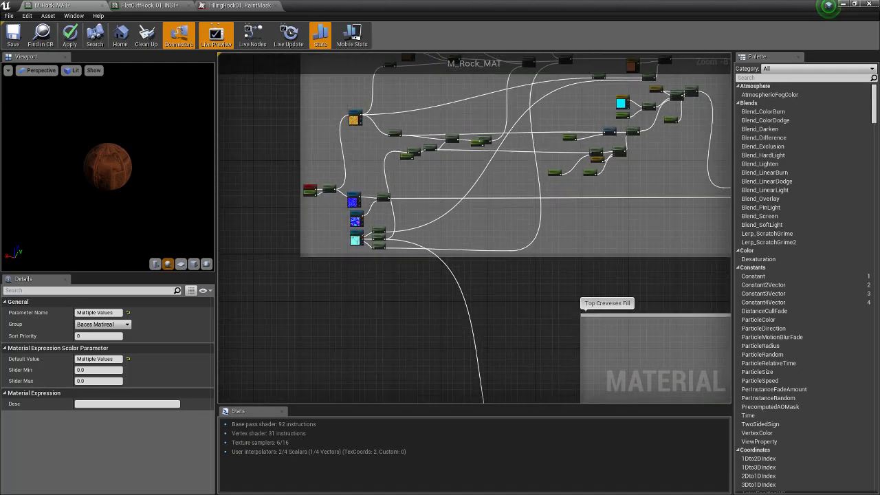
pyautogui.scroll(5, 347, 216)
pyautogui.click(344, 272)
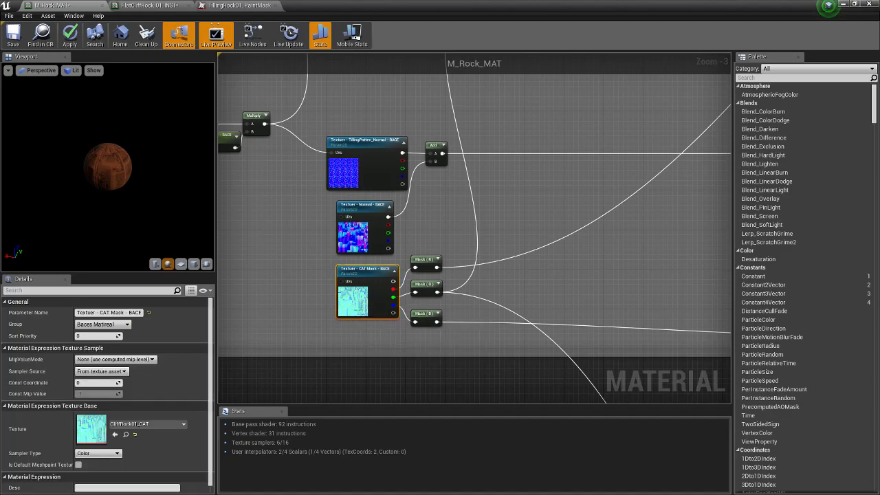
pyautogui.moveTo(347, 288); pyautogui.dragTo(332, 213, button='right')
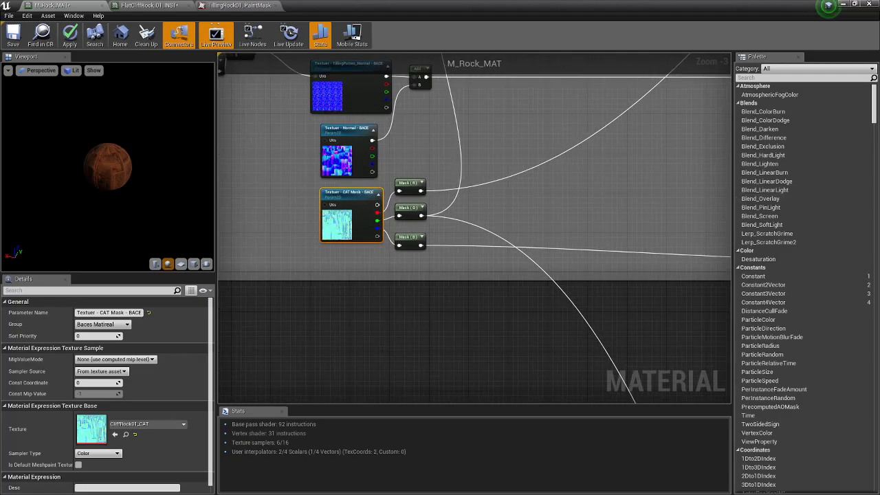
pyautogui.click(495, 289)
# - Inspect the TillingPatten_Normal texture parameter together with the tiling size and Add nodes connected to it
pyautogui.moveTo(413, 206); pyautogui.dragTo(451, 289, button='right')
pyautogui.moveTo(394, 153); pyautogui.dragTo(449, 231, button='right')
pyautogui.click(447, 234)
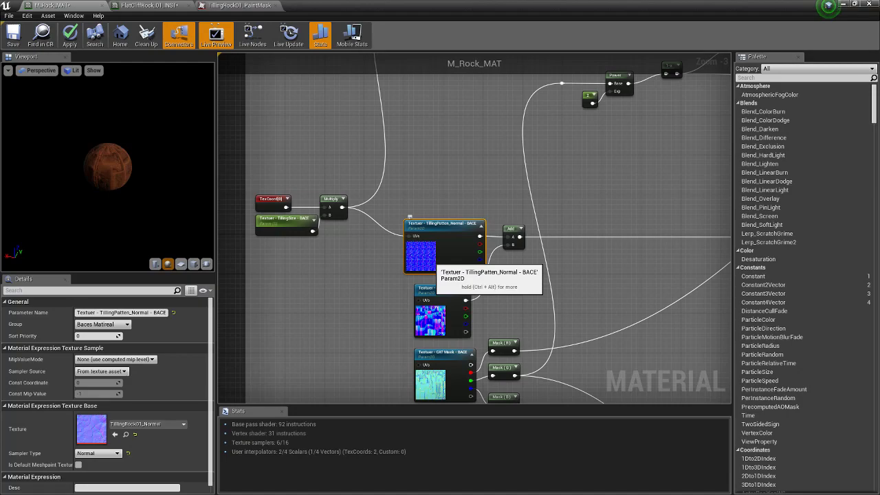
pyautogui.moveTo(446, 303); pyautogui.dragTo(395, 286, button='right')
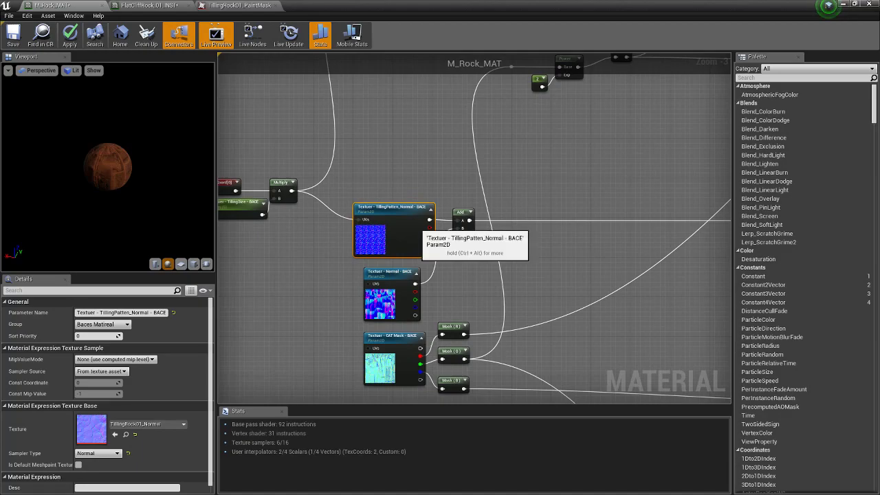
# - Select the base Normal and CAT Mask texture parameters together, examine them, and clear the selection
pyautogui.moveTo(344, 299); pyautogui.dragTo(383, 374)
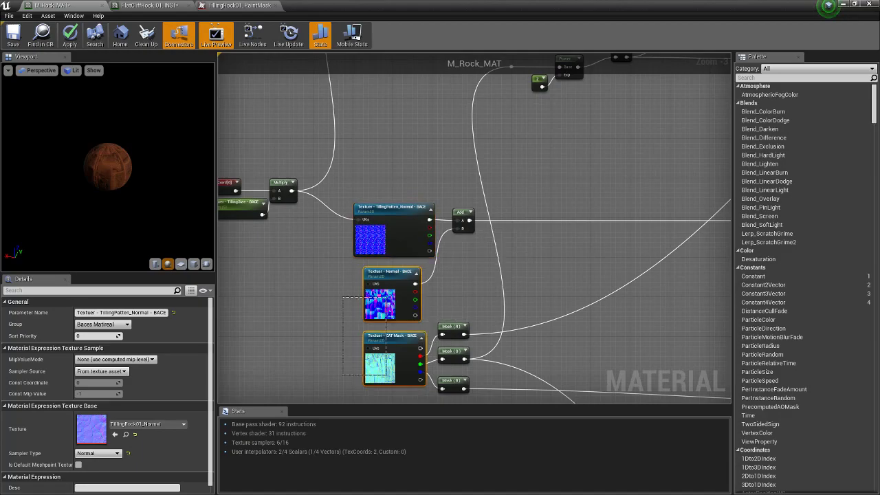
pyautogui.moveTo(382, 343); pyautogui.dragTo(451, 242, button='right')
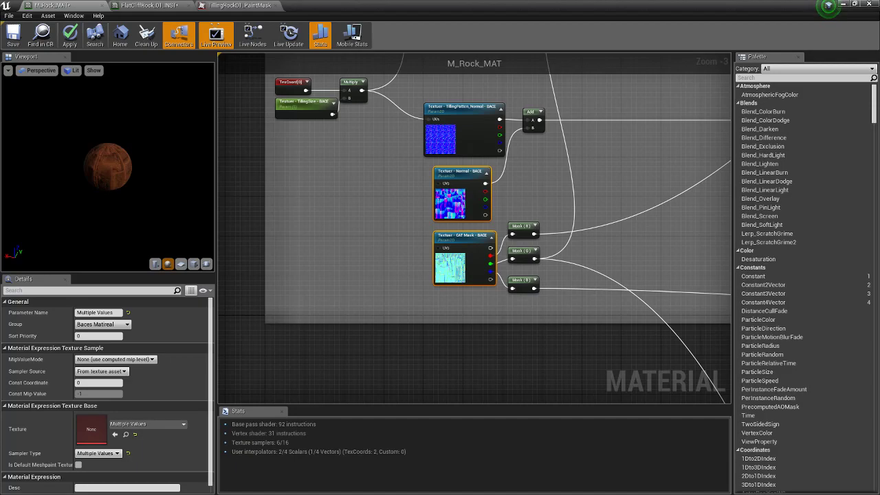
pyautogui.press('Escape')
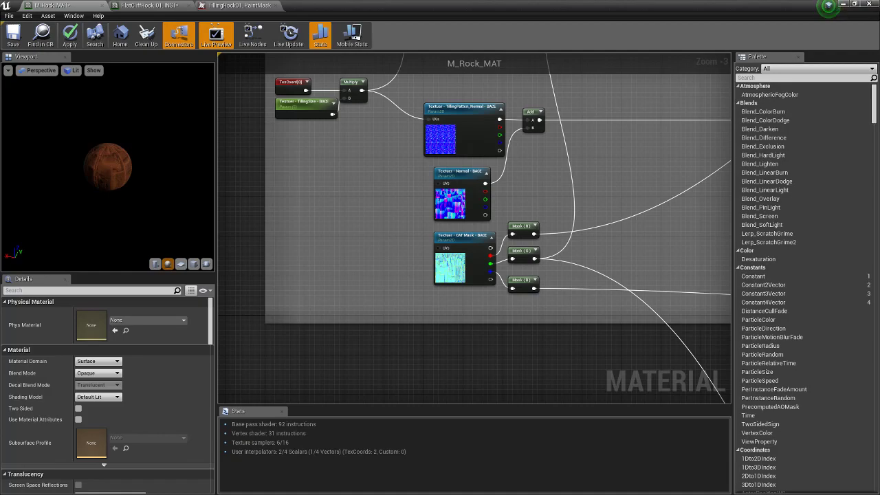
# - Inspect the green component mask of the CAT Mask texture and follow its outputs through the Baces Matireal section
pyautogui.moveTo(544, 245); pyautogui.dragTo(355, 193, button='right')
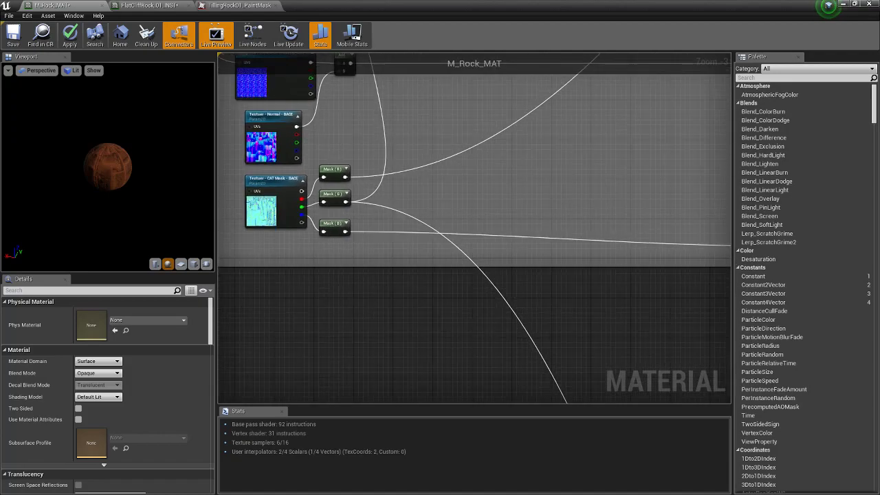
pyautogui.click(335, 201)
pyautogui.scroll(-4, 337, 205)
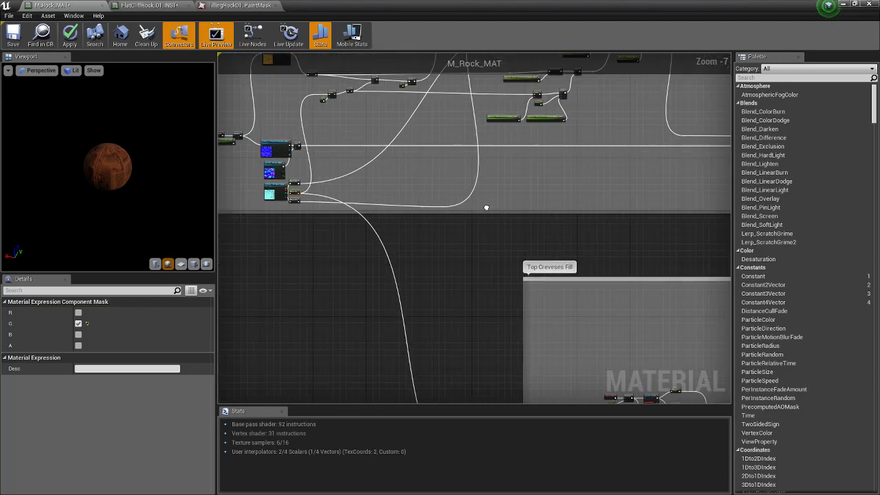
pyautogui.moveTo(572, 312); pyautogui.dragTo(536, 361, button='right')
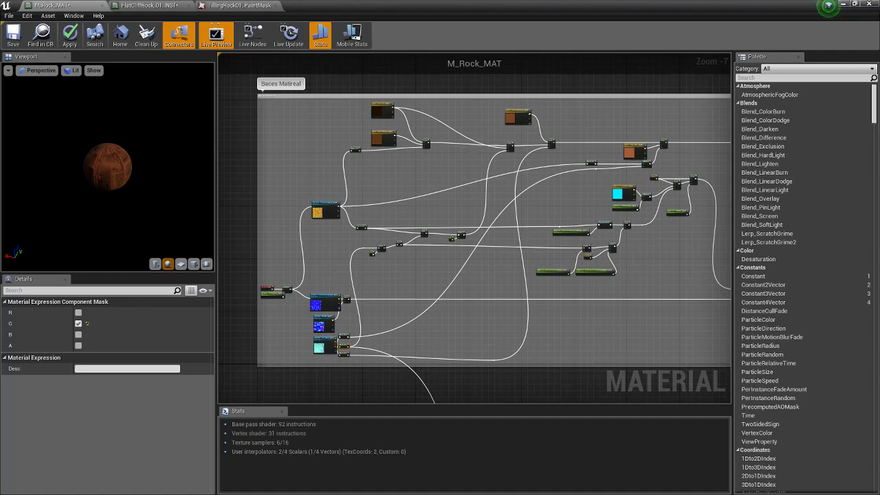
pyautogui.moveTo(516, 205); pyautogui.dragTo(556, 251, button='right')
# - Inspect the TillingColorMask texture parameter and follow its outputs to the colour Lerp nodes
pyautogui.scroll(2, 491, 263)
pyautogui.click(374, 235)
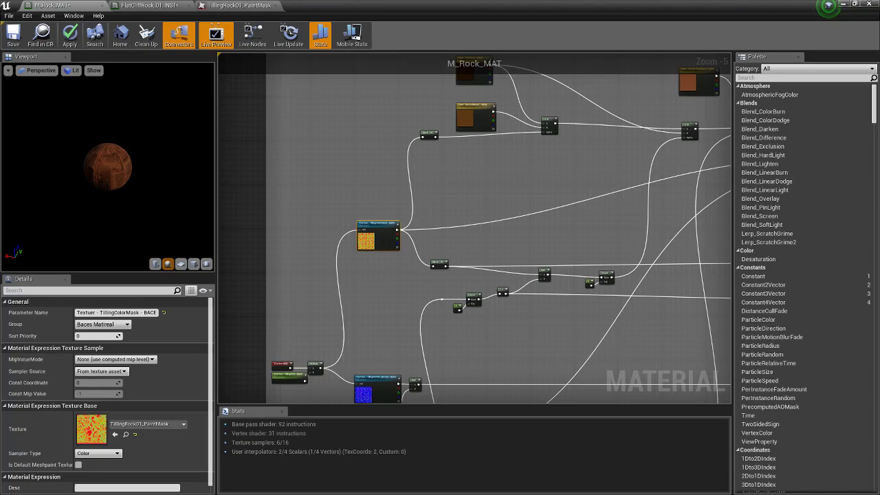
pyautogui.moveTo(373, 235); pyautogui.dragTo(112, 283, button='right')
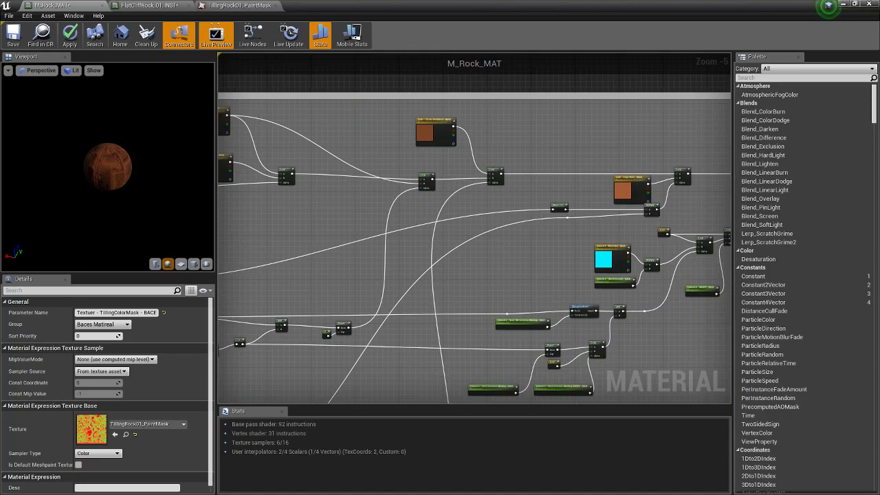
pyautogui.moveTo(475, 234); pyautogui.dragTo(374, 214, button='right')
pyautogui.moveTo(393, 186); pyautogui.dragTo(344, 193, button='right')
pyautogui.scroll(-1, 459, 195)
pyautogui.scroll(1, 458, 194)
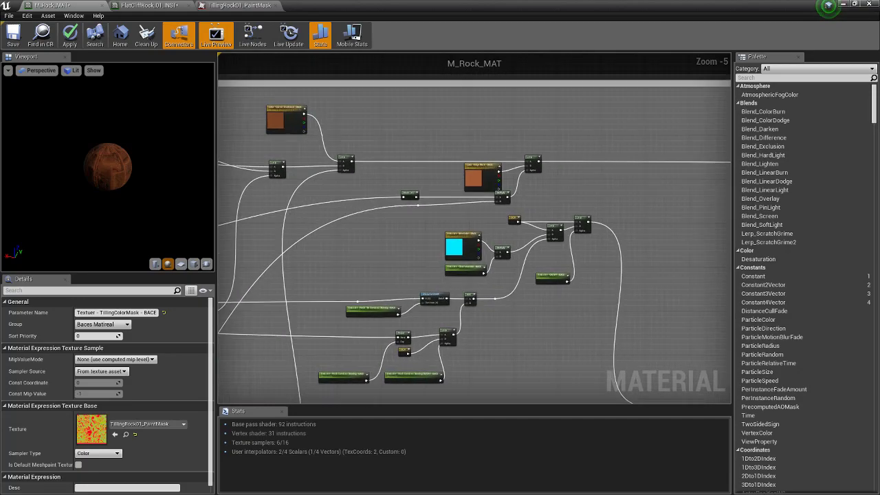
# - Select the emissive node group together and inspect the Constant3Vector that feeds its Lerp nodes
pyautogui.moveTo(587, 255); pyautogui.dragTo(531, 182, button='right')
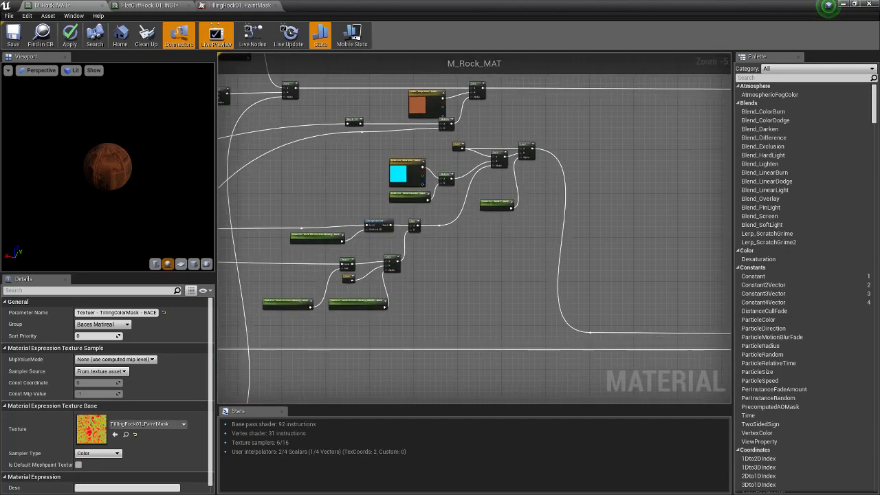
pyautogui.moveTo(383, 201); pyautogui.dragTo(421, 200, button='right')
pyautogui.moveTo(535, 189); pyautogui.dragTo(530, 180, button='right')
pyautogui.moveTo(313, 148); pyautogui.dragTo(619, 309)
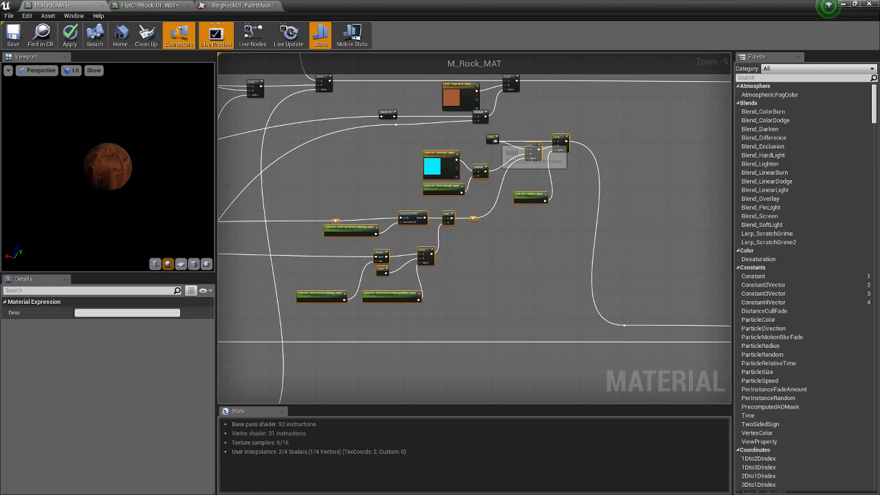
pyautogui.click(491, 137)
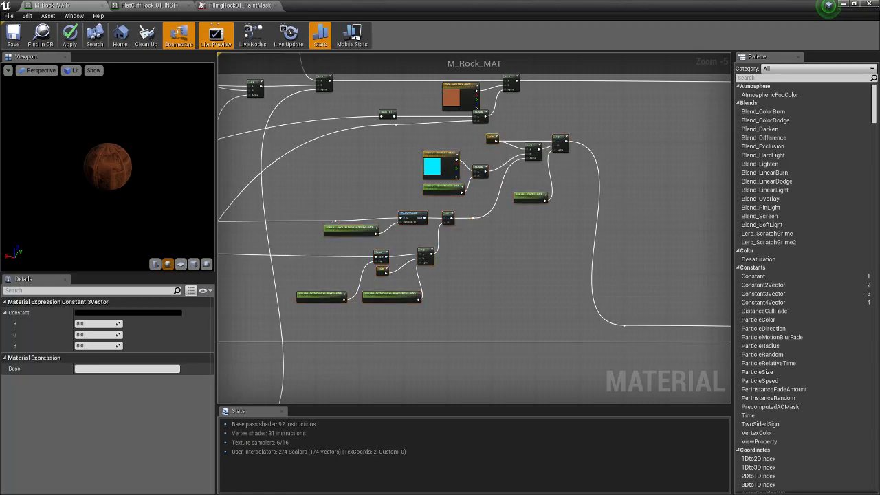
# - Examine the MakeMaterialAttributes node's connected inputs and trace the graph back to the base texture and mask nodes
pyautogui.scroll(-4, 496, 229)
pyautogui.moveTo(639, 274); pyautogui.dragTo(480, 211, button='right')
pyautogui.moveTo(565, 182); pyautogui.dragTo(629, 275)
pyautogui.scroll(9, 612, 214)
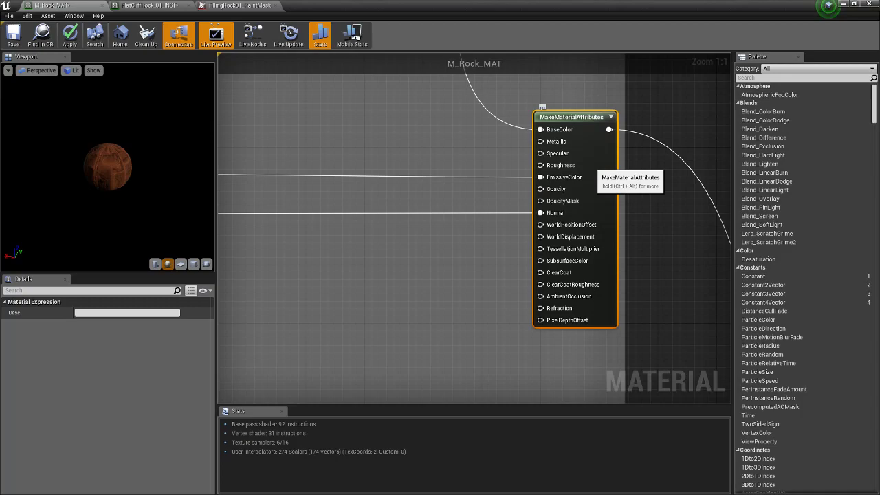
pyautogui.moveTo(417, 295); pyautogui.dragTo(471, 222, button='right')
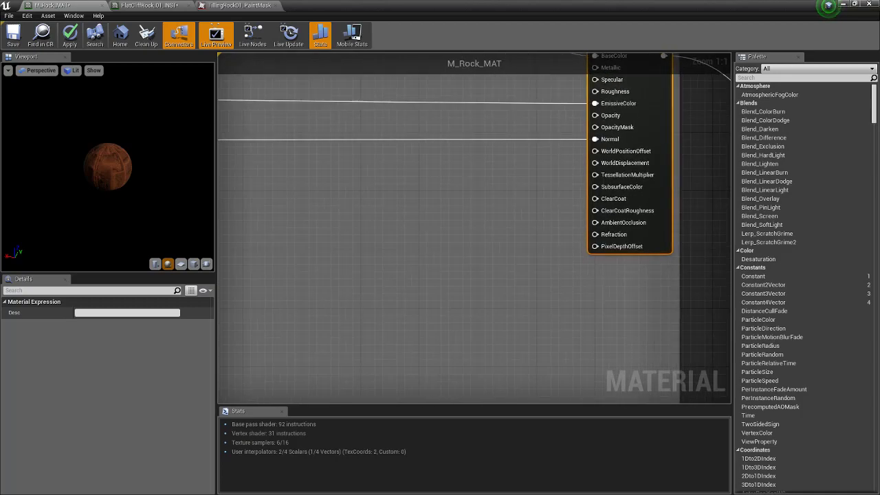
pyautogui.scroll(-6, 480, 215)
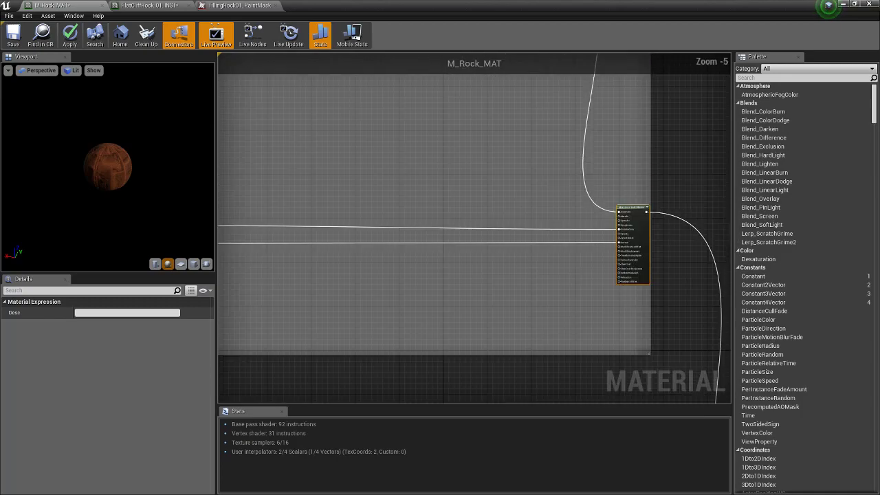
pyautogui.moveTo(481, 215); pyautogui.dragTo(668, 277, button='right')
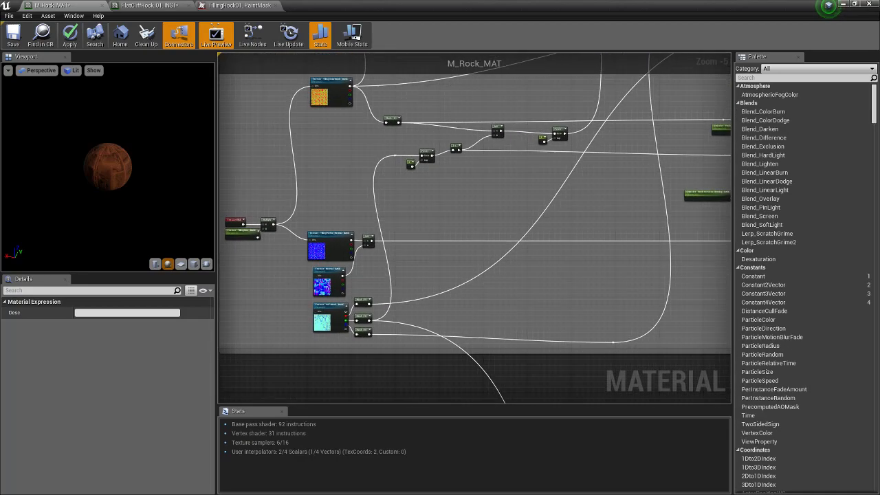